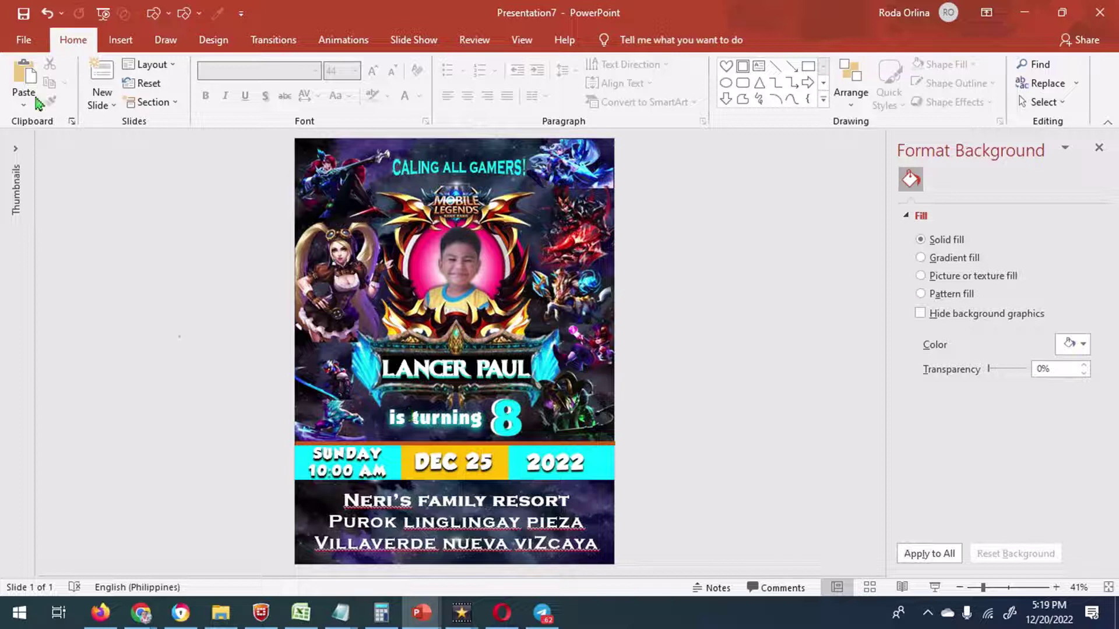
Choose PNG as the export file type for the invitation
{"action": "left_click", "coordinate": [58, 392]}
{"action": "left_click", "coordinate": [252, 309]}
{"action": "left_click", "coordinate": [559, 316]}
{"action": "left_click", "coordinate": [476, 437]}
Save the PNG into the Dhada > ML - LANCER folder on Local Disk (C:)
{"action": "left_click", "coordinate": [92, 375]}
{"action": "double_click", "coordinate": [259, 202]}
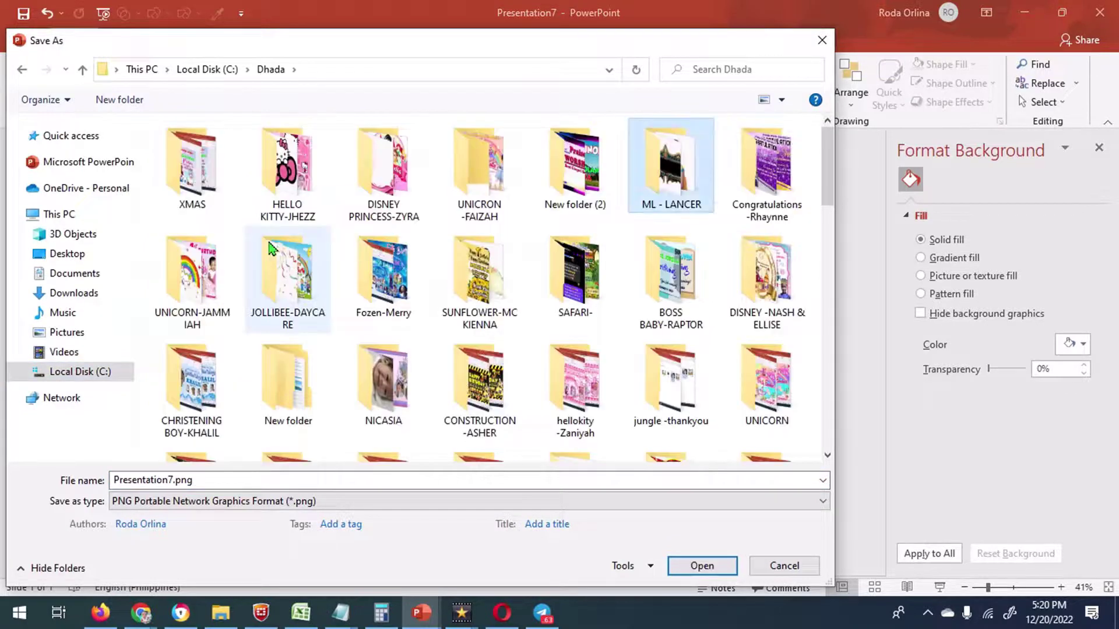
{"action": "left_click", "coordinate": [670, 184]}
{"action": "double_click", "coordinate": [670, 183]}
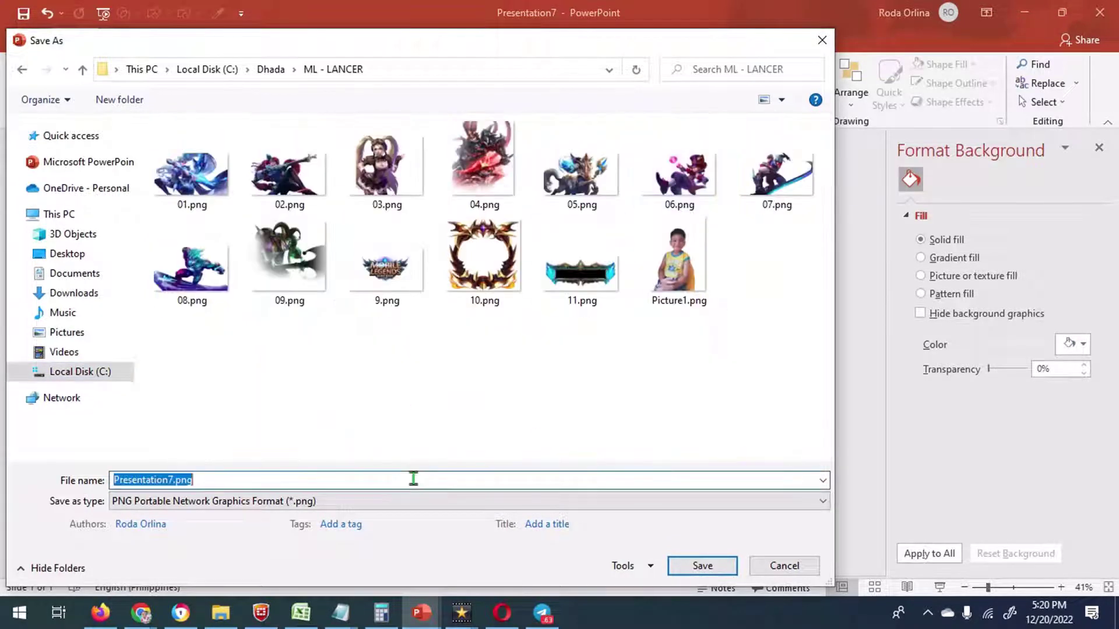
{"action": "left_click", "coordinate": [702, 565]}
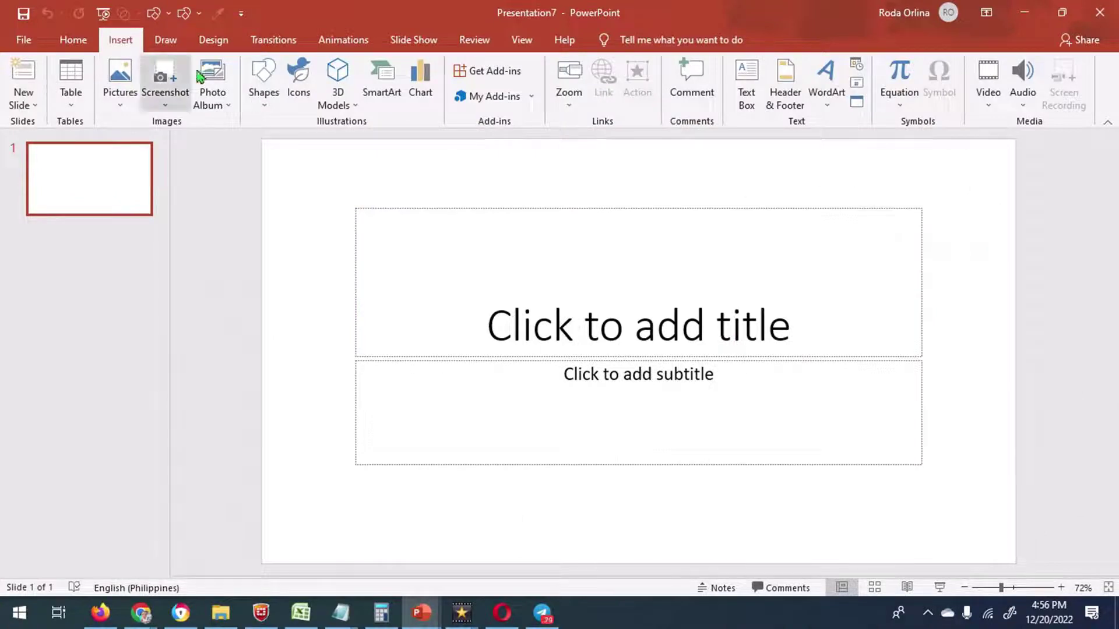
Set a custom 10 × 13.333 in portrait slide size, choosing Ensure Fit
{"action": "left_click", "coordinate": [216, 39]}
{"action": "left_click", "coordinate": [1002, 104]}
{"action": "left_click", "coordinate": [1037, 188]}
{"action": "left_click", "coordinate": [1011, 109]}
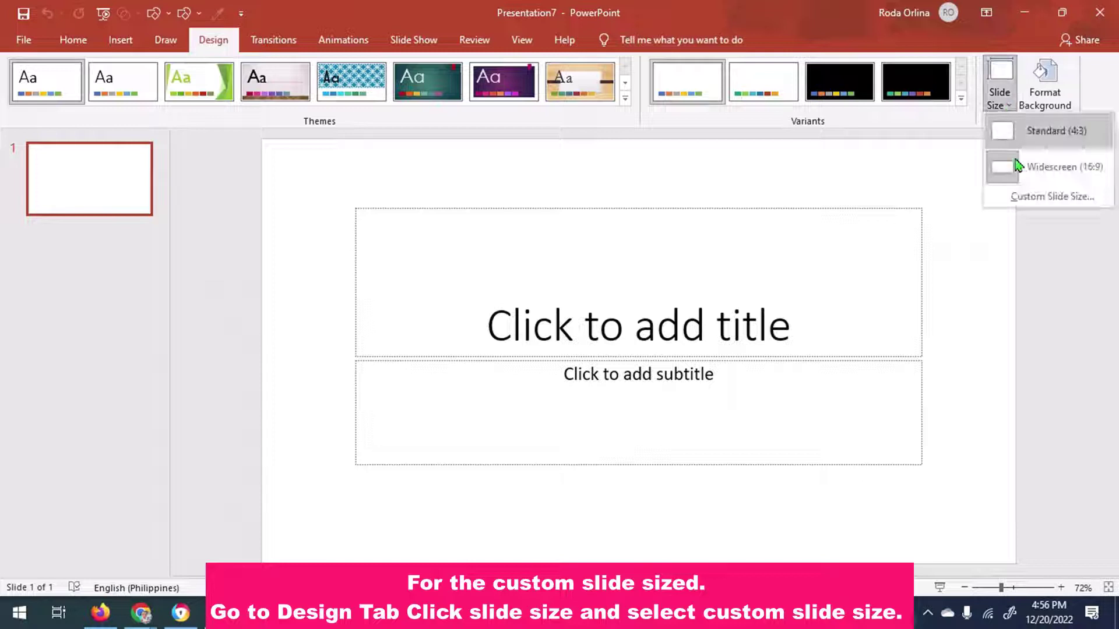
{"action": "left_click", "coordinate": [1045, 196]}
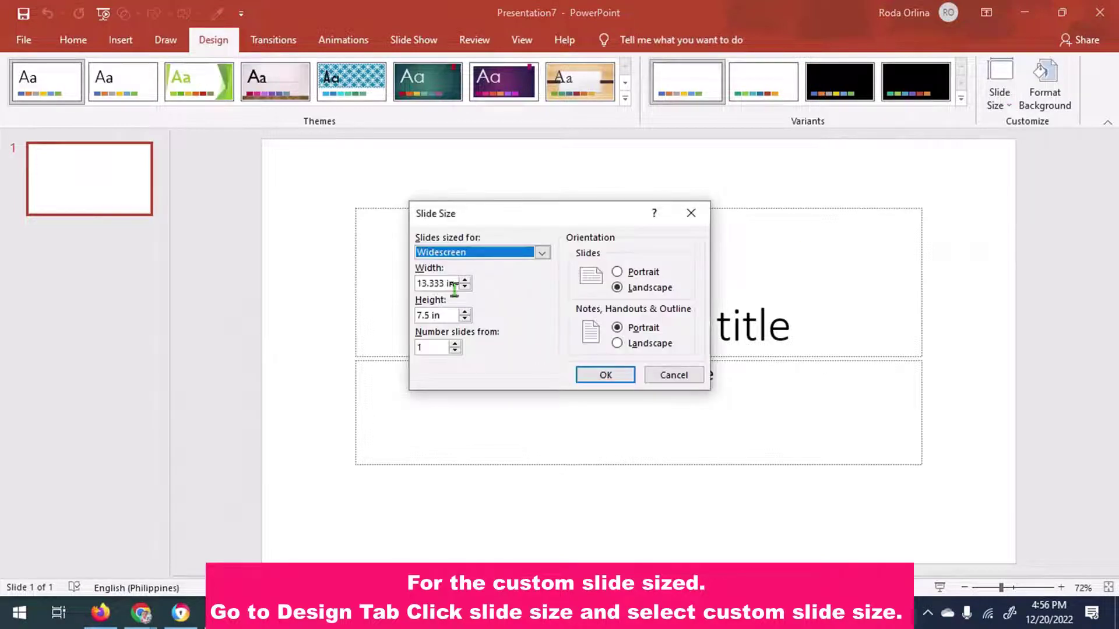
{"action": "left_click", "coordinate": [451, 285]}
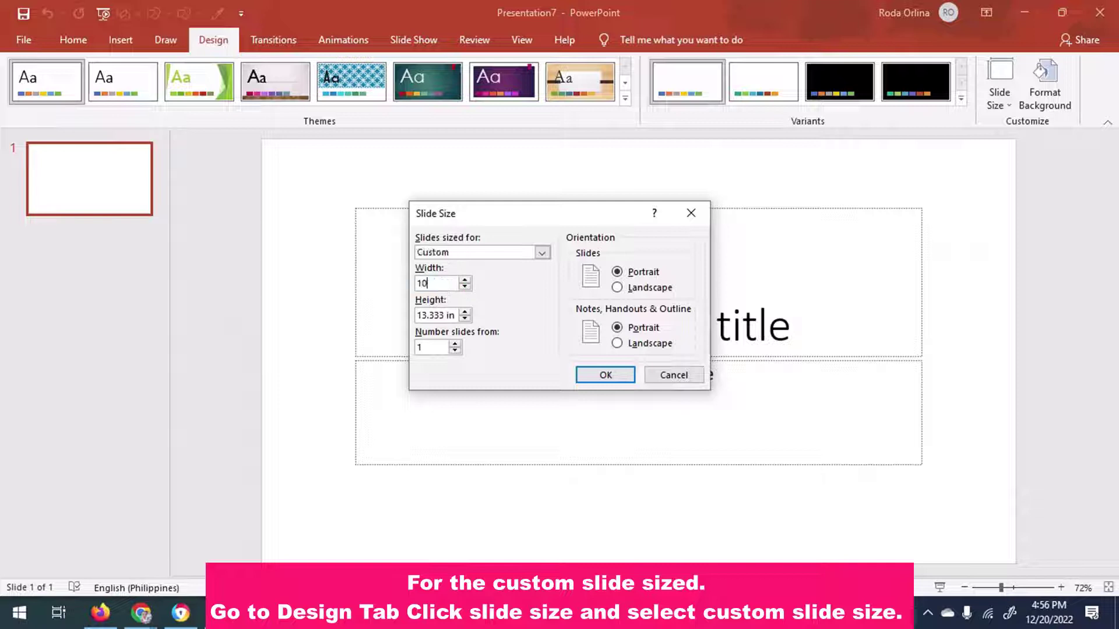
{"action": "left_click", "coordinate": [603, 377]}
{"action": "left_click", "coordinate": [659, 379]}
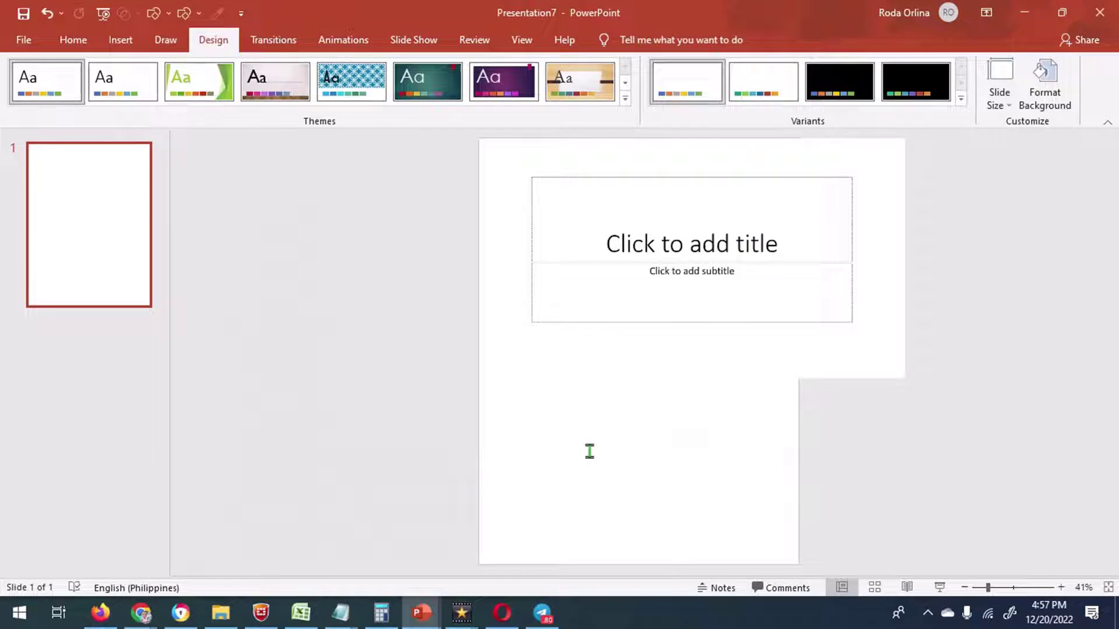
Switch the slide to the Blank layout and collapse the thumbnail pane
{"action": "right_click", "coordinate": [564, 178]}
{"action": "mouse_move", "coordinate": [607, 231]}
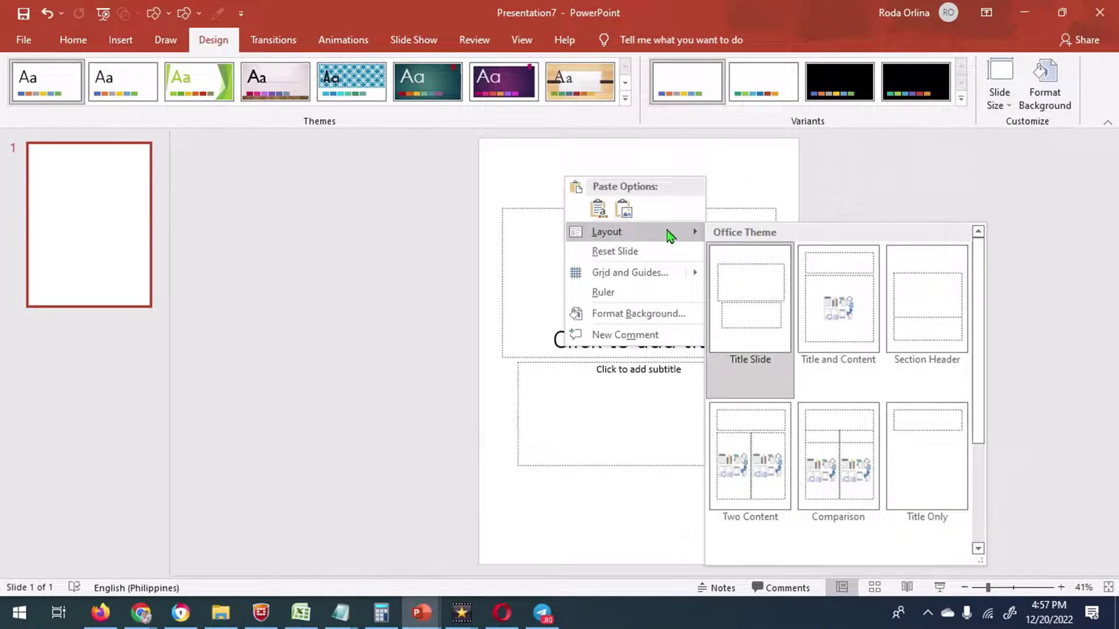
{"action": "scroll", "coordinate": [741, 375], "scroll_direction": "down", "scroll_amount": 2}
{"action": "left_click", "coordinate": [752, 462]}
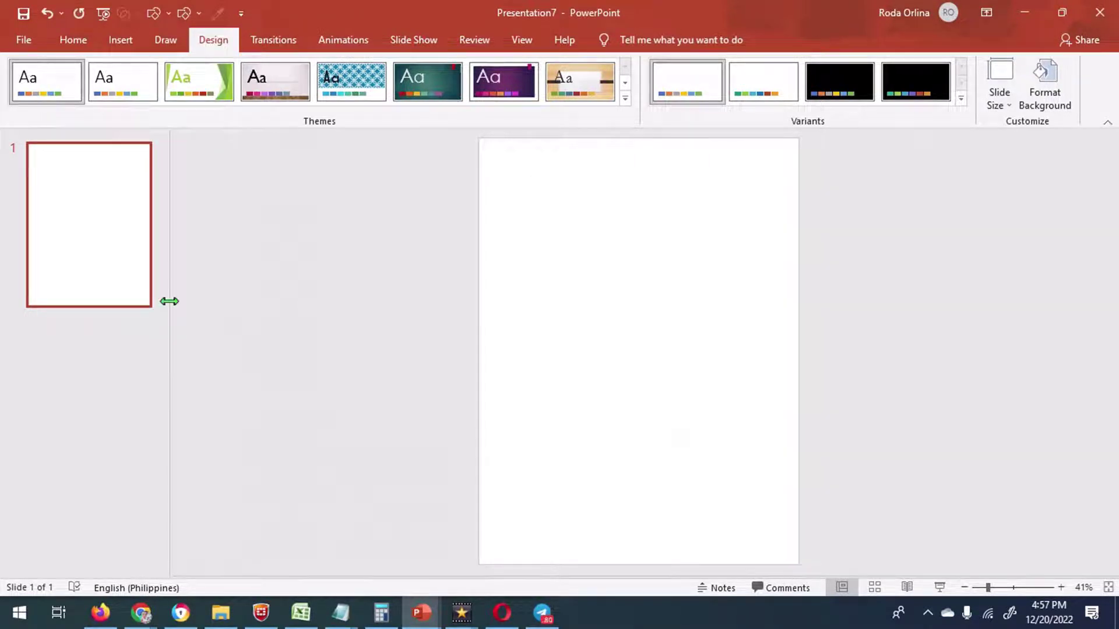
{"action": "left_click_drag", "start_coordinate": [169, 301], "coordinate": [3, 315]}
Insert the galaxy image 12.jpg from the ML - LANCER folder
{"action": "left_click", "coordinate": [120, 40]}
{"action": "left_click", "coordinate": [120, 88]}
{"action": "left_click", "coordinate": [150, 145]}
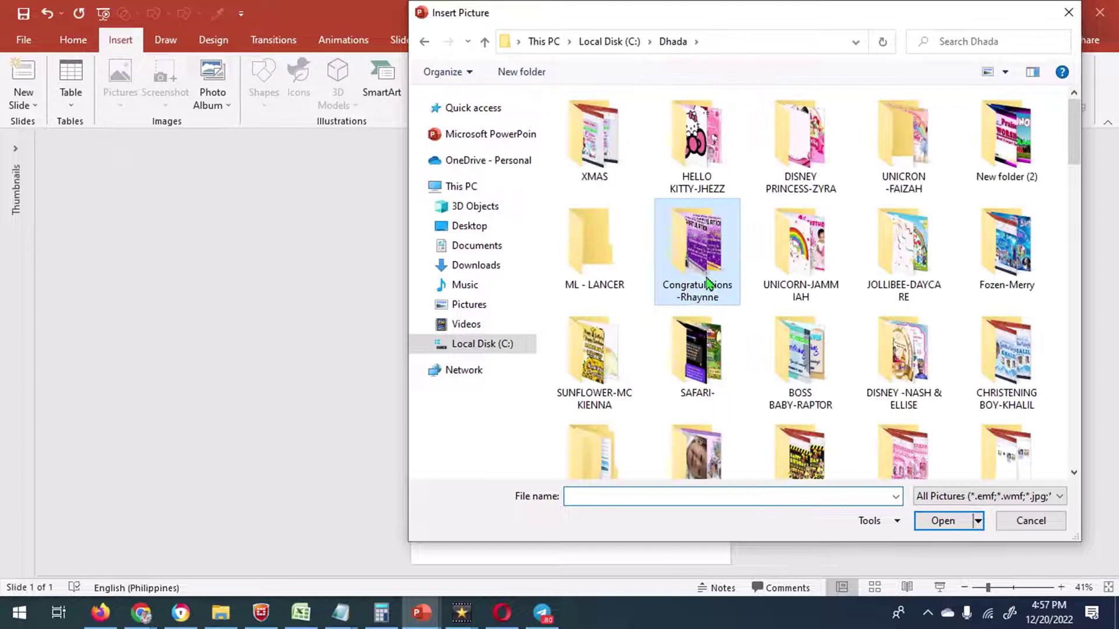
{"action": "key", "text": "Return"}
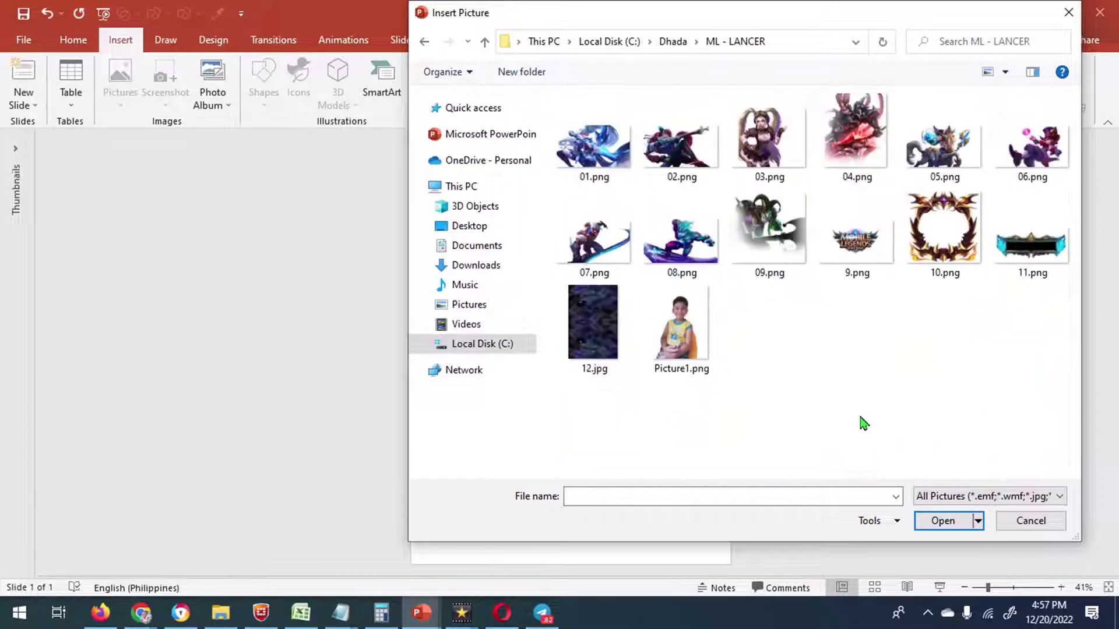
{"action": "double_click", "coordinate": [618, 367]}
Enlarge the galaxy picture over the whole slide and crop its bottom to the slide edge
{"action": "left_click_drag", "start_coordinate": [613, 395], "coordinate": [551, 338]}
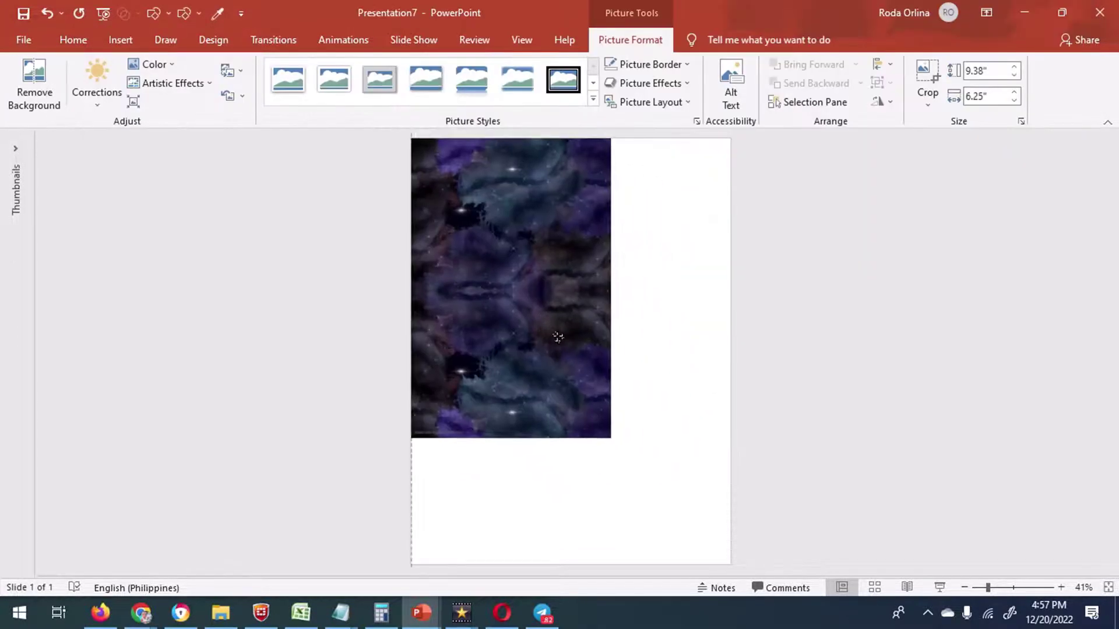
{"action": "left_click_drag", "start_coordinate": [592, 443], "coordinate": [697, 561]}
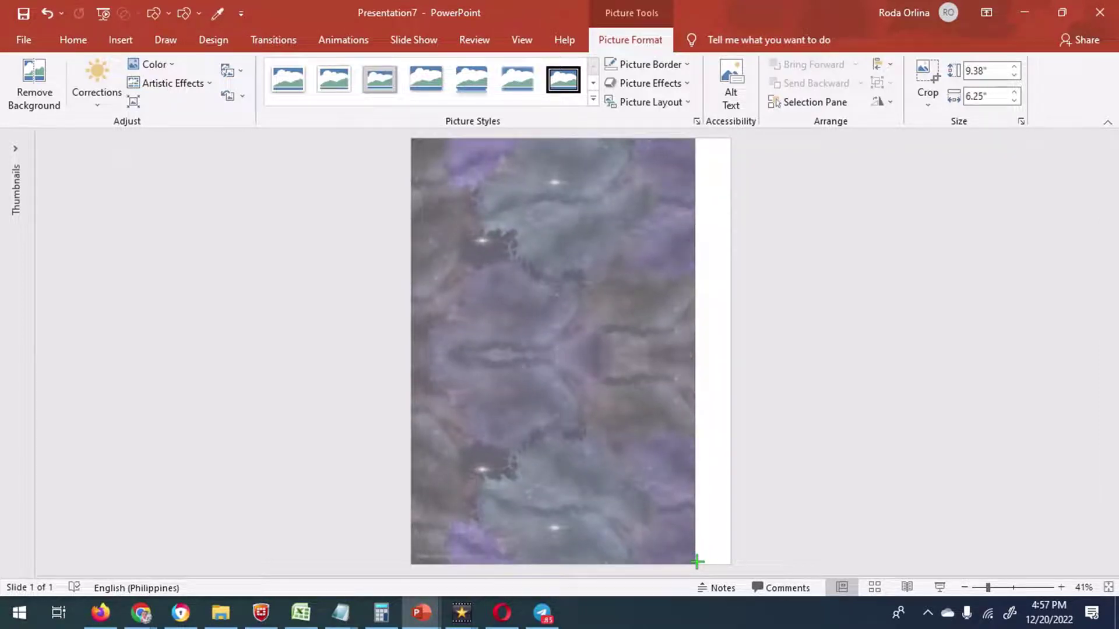
{"action": "left_click_drag", "start_coordinate": [697, 561], "coordinate": [711, 554]}
{"action": "left_click_drag", "start_coordinate": [664, 524], "coordinate": [698, 563]}
{"action": "left_click", "coordinate": [923, 81]}
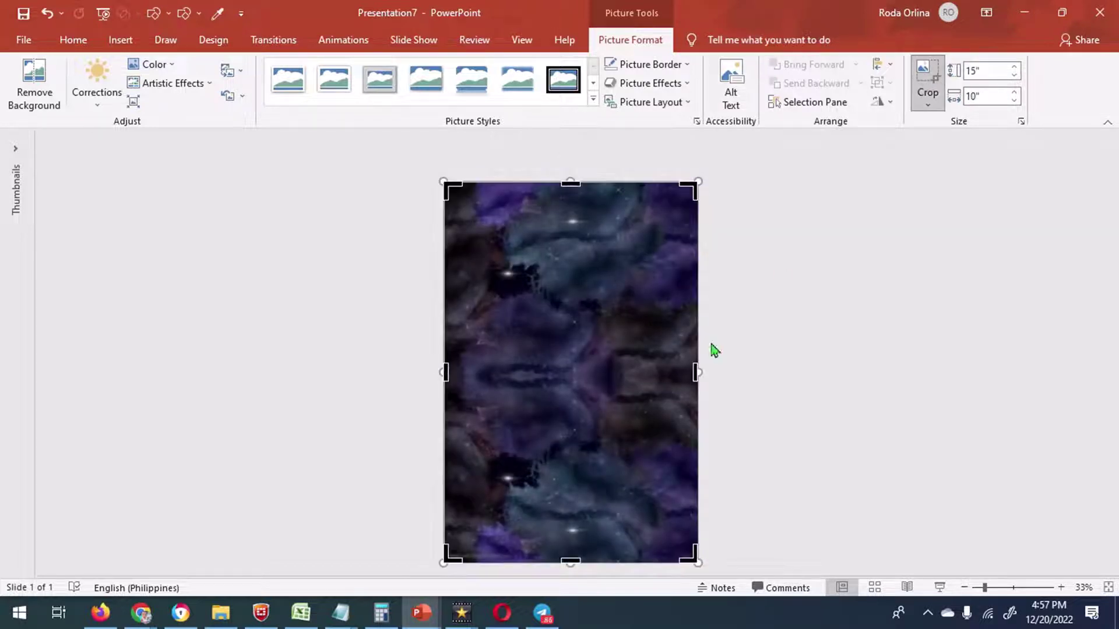
{"action": "left_click_drag", "start_coordinate": [570, 560], "coordinate": [575, 520]}
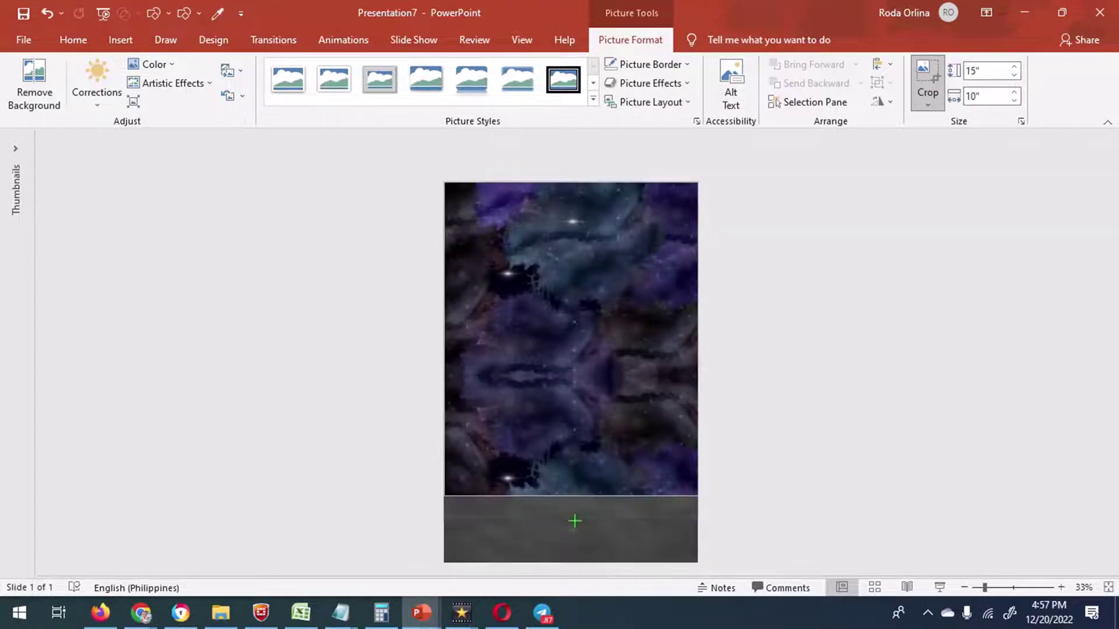
{"action": "left_click", "coordinate": [761, 447]}
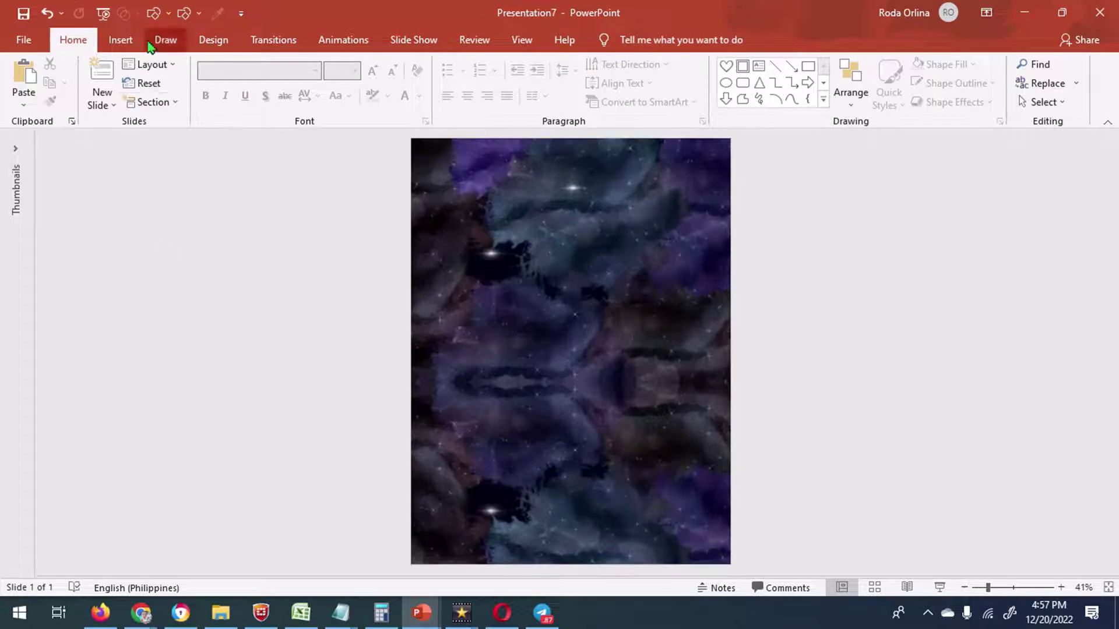
{"action": "left_click", "coordinate": [121, 40]}
{"action": "left_click", "coordinate": [120, 82]}
{"action": "left_click", "coordinate": [148, 142]}
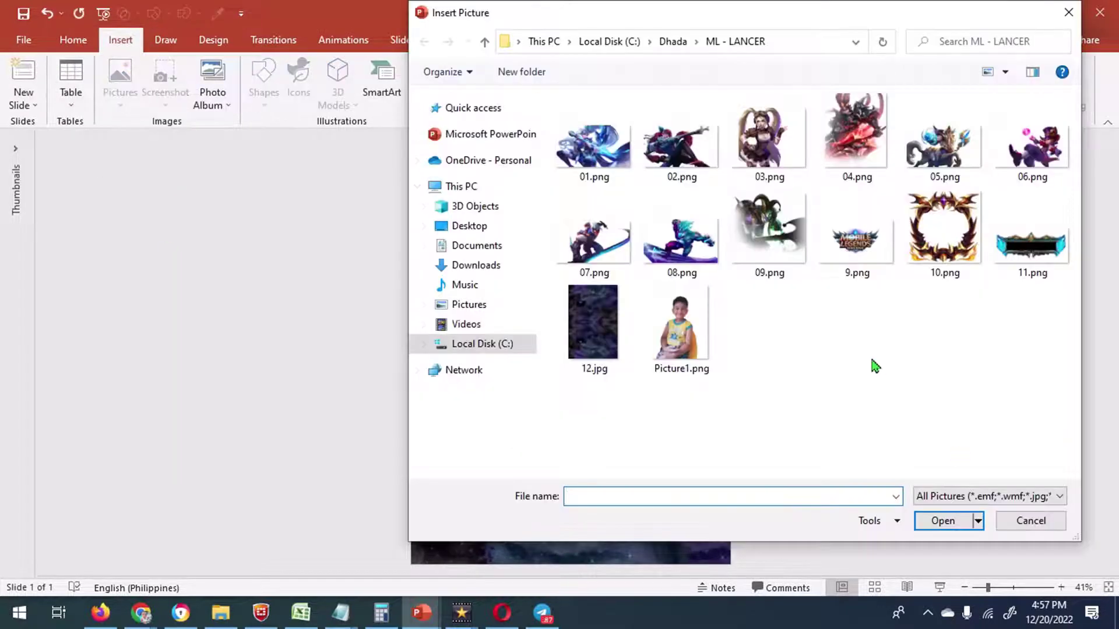
Insert the boy's photo Picture1.png and give it an oval white frame style
{"action": "left_click", "coordinate": [678, 326]}
{"action": "left_click", "coordinate": [942, 520]}
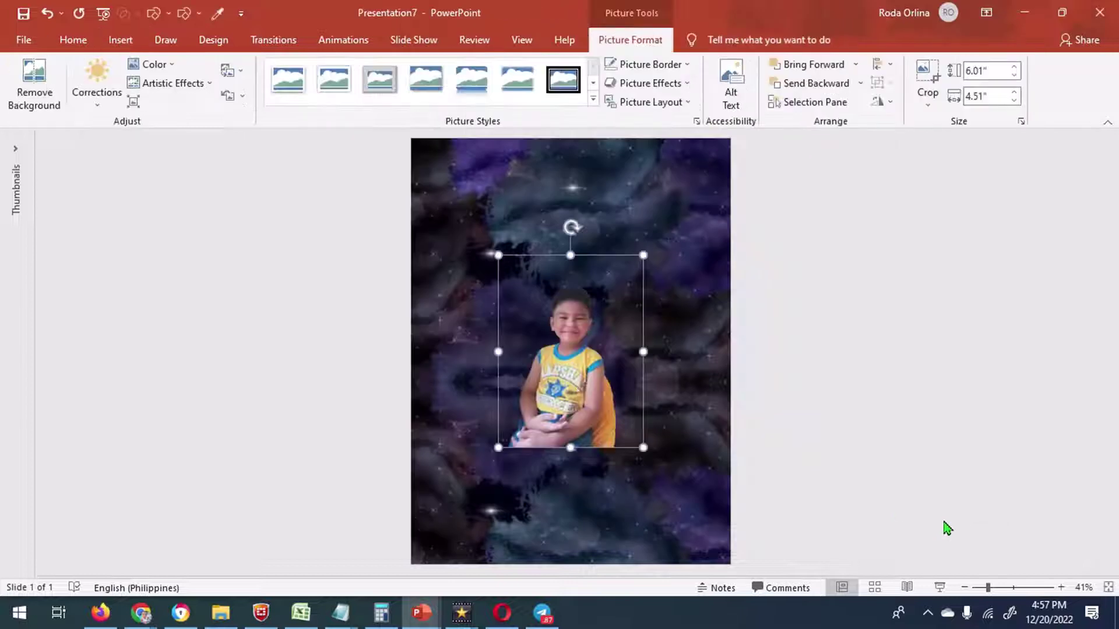
{"action": "left_click", "coordinate": [150, 64]}
{"action": "key", "text": "Escape"}
{"action": "left_click", "coordinate": [592, 100]}
{"action": "left_click", "coordinate": [555, 236]}
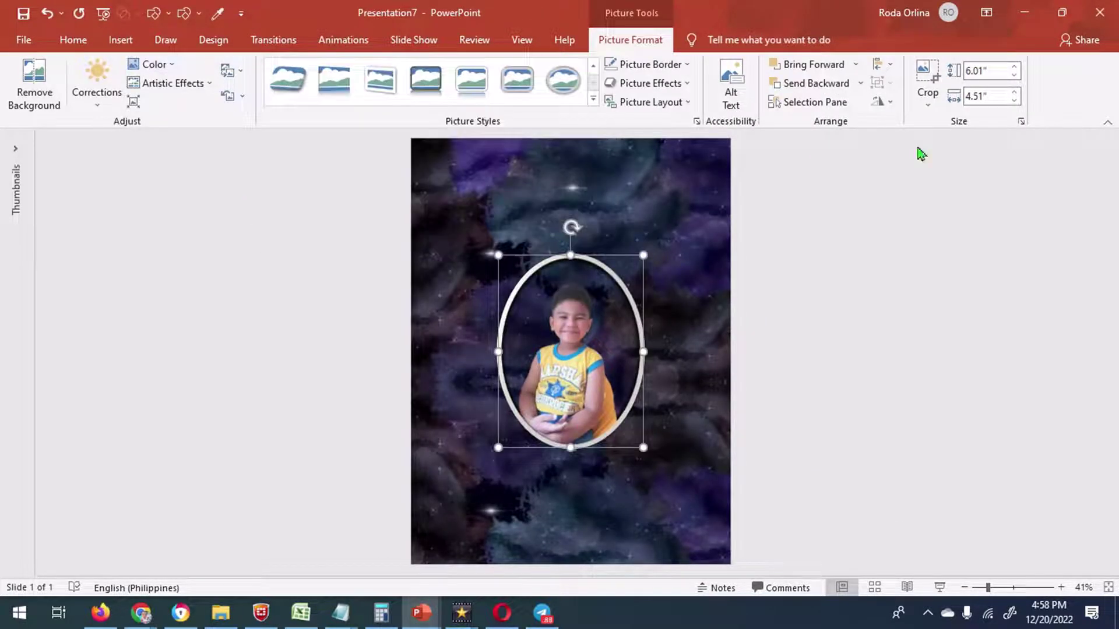
Crop the photo's bottom so its oval frame becomes a circle
{"action": "left_click", "coordinate": [927, 71]}
{"action": "left_click_drag", "start_coordinate": [557, 440], "coordinate": [556, 410]}
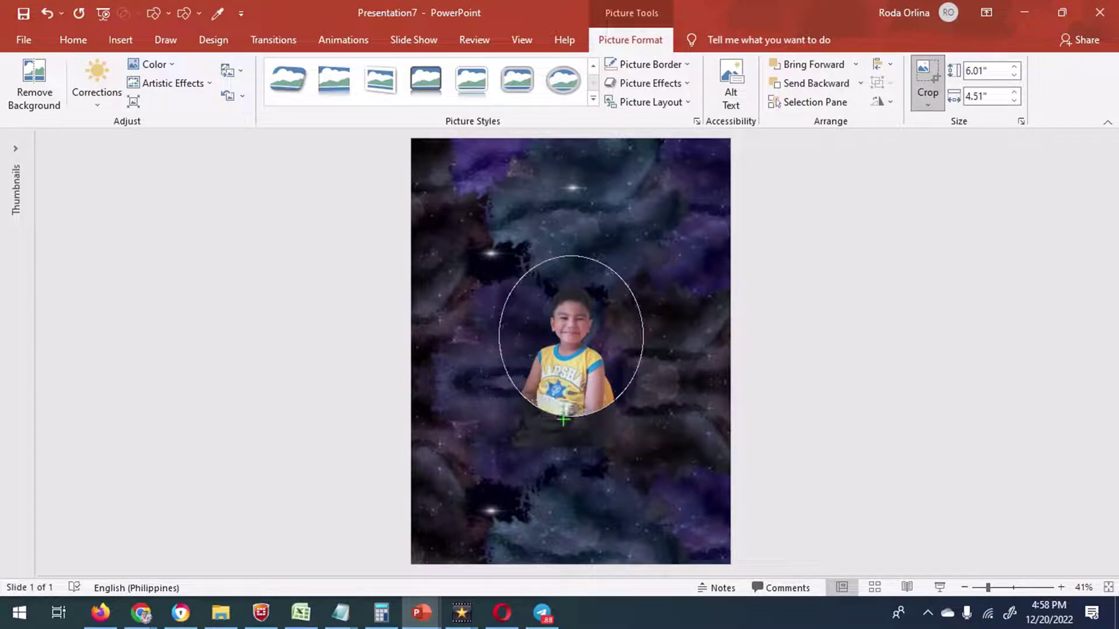
{"action": "key", "text": "Escape"}
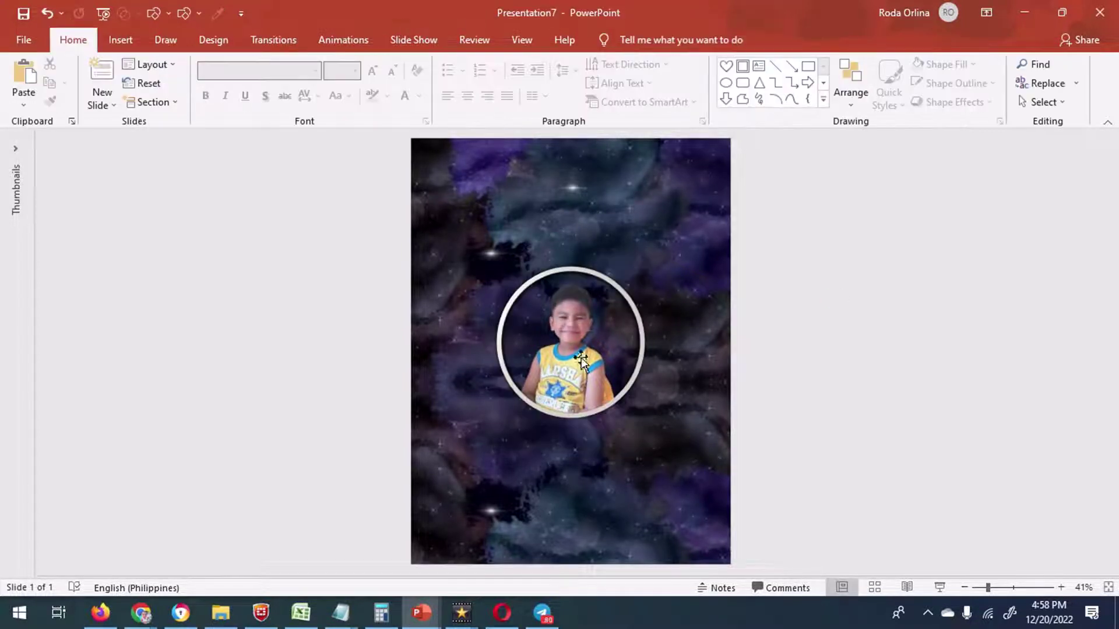
{"action": "left_click", "coordinate": [120, 40]}
{"action": "left_click", "coordinate": [264, 87]}
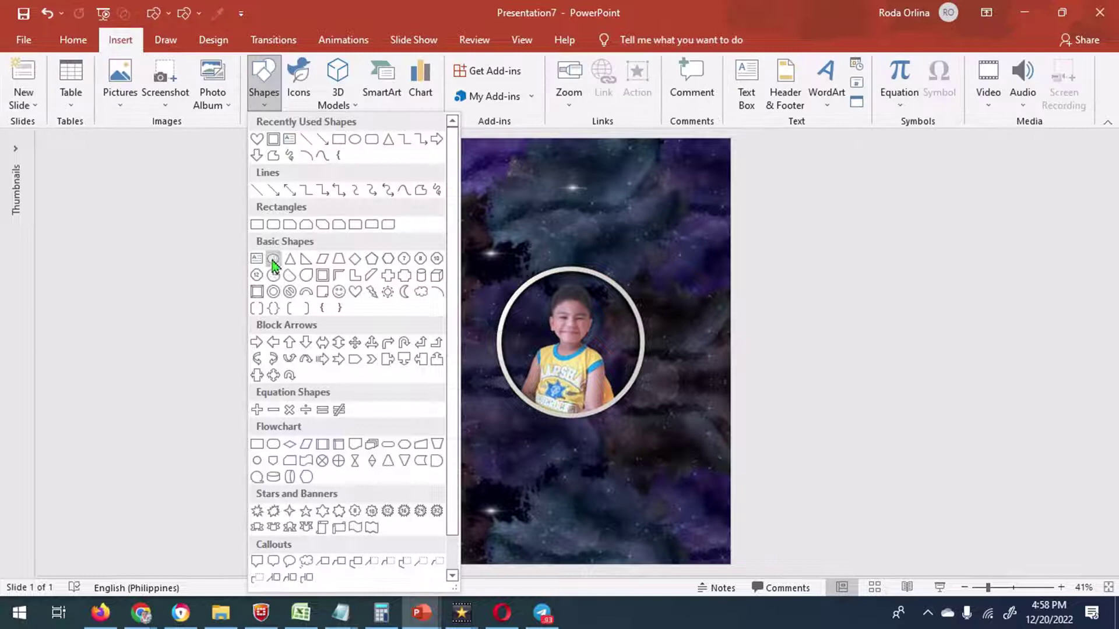
Draw a circle over the photo, send it behind the photo, and remove its outline
{"action": "left_click", "coordinate": [274, 259]}
{"action": "left_click_drag", "start_coordinate": [503, 277], "coordinate": [667, 437]}
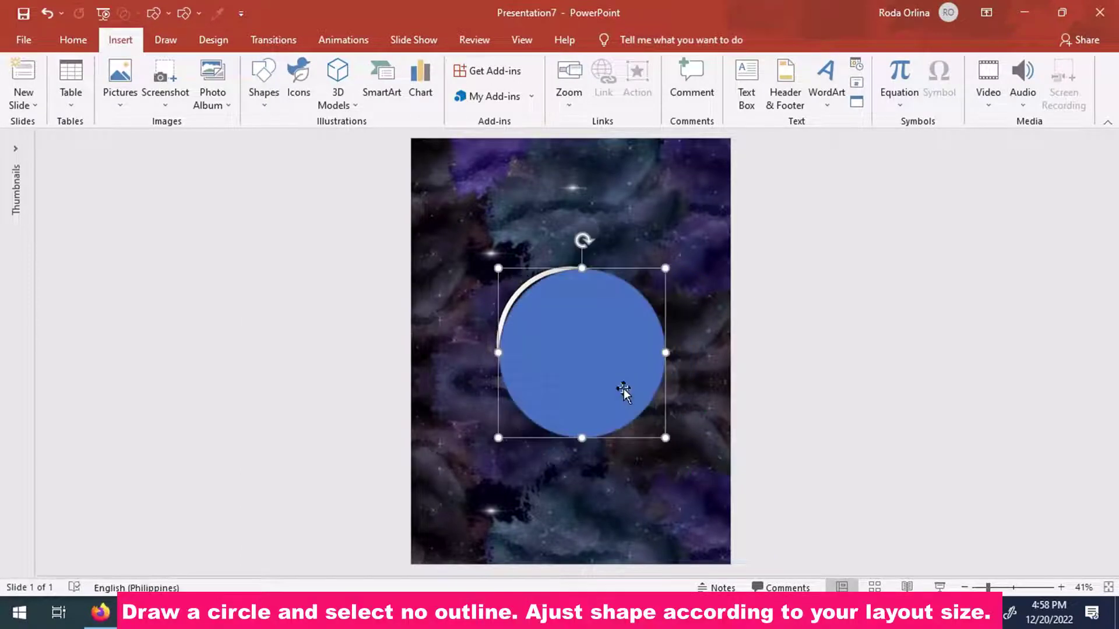
{"action": "left_click_drag", "start_coordinate": [621, 390], "coordinate": [609, 378]}
{"action": "left_click", "coordinate": [831, 87]}
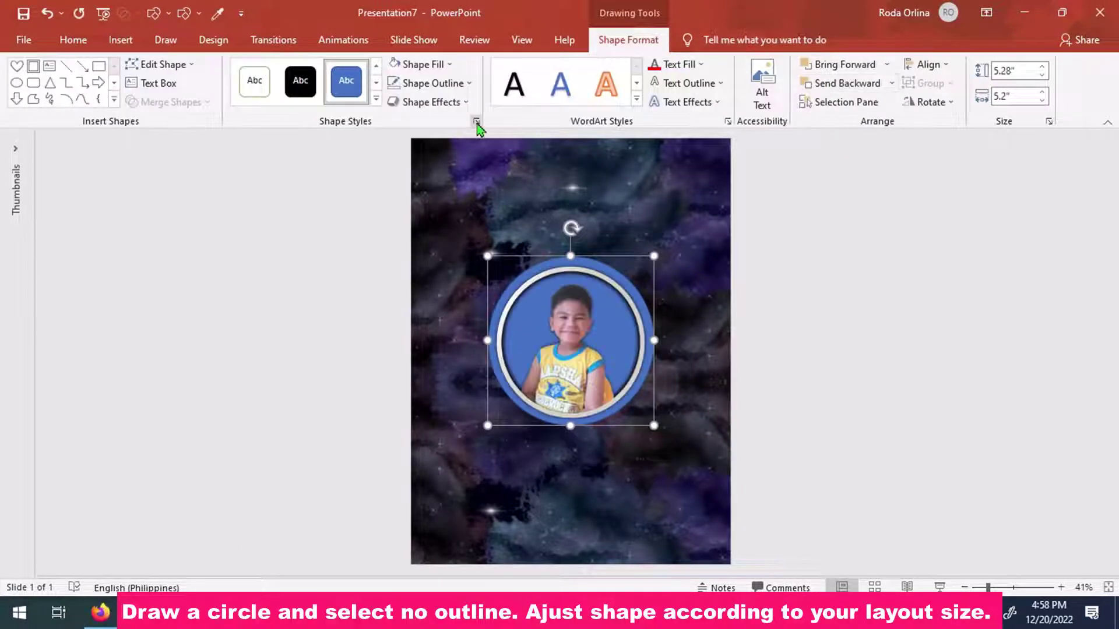
{"action": "left_click", "coordinate": [476, 122]}
{"action": "left_click", "coordinate": [431, 83]}
{"action": "left_click", "coordinate": [438, 225]}
Give the circle a gradient fill with a pink end stop moved to 61%
{"action": "left_click", "coordinate": [926, 246]}
{"action": "left_click", "coordinate": [921, 300]}
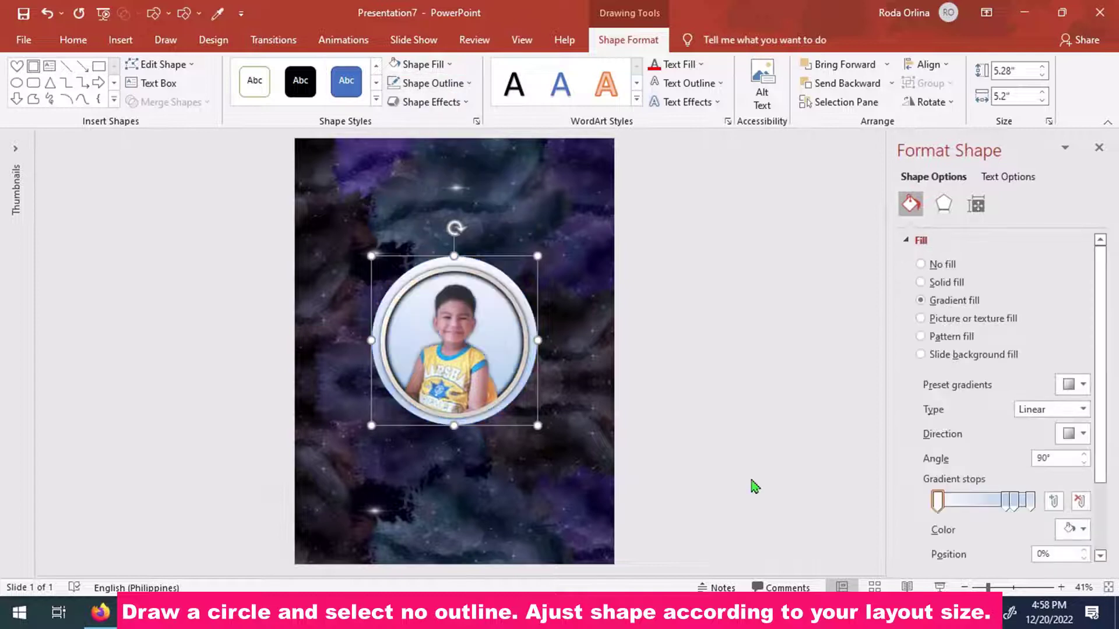
{"action": "left_click", "coordinate": [1076, 537]}
{"action": "left_click", "coordinate": [1076, 537]}
{"action": "left_click", "coordinate": [1030, 501]}
{"action": "left_click", "coordinate": [1076, 537]}
{"action": "left_click", "coordinate": [1023, 493]}
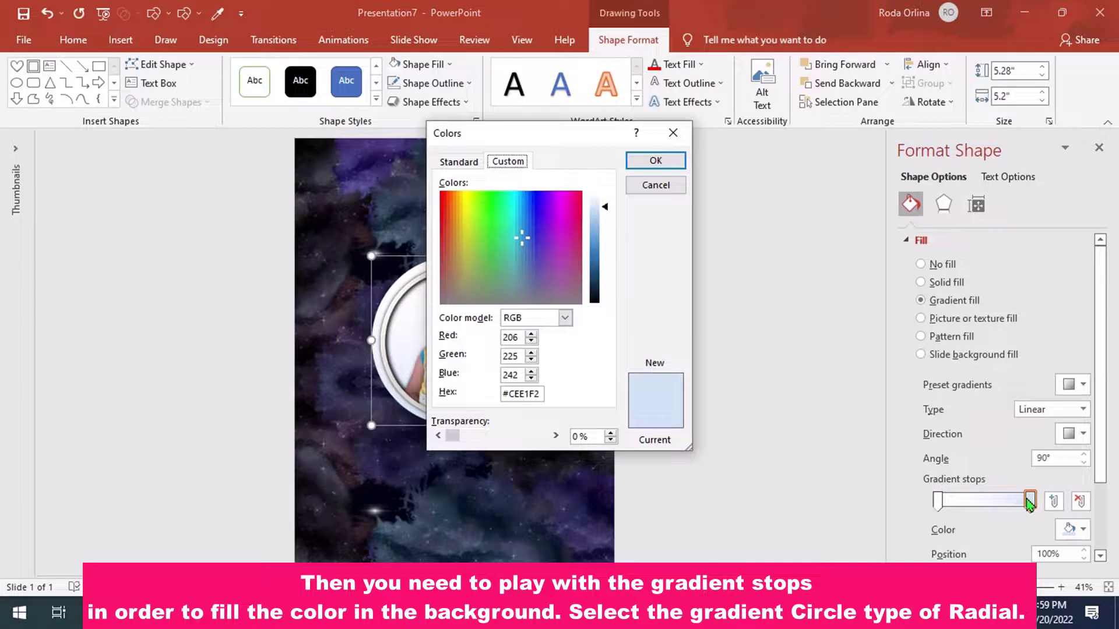
{"action": "left_click", "coordinate": [457, 160]}
{"action": "left_click", "coordinate": [544, 285]}
{"action": "left_click", "coordinate": [653, 166]}
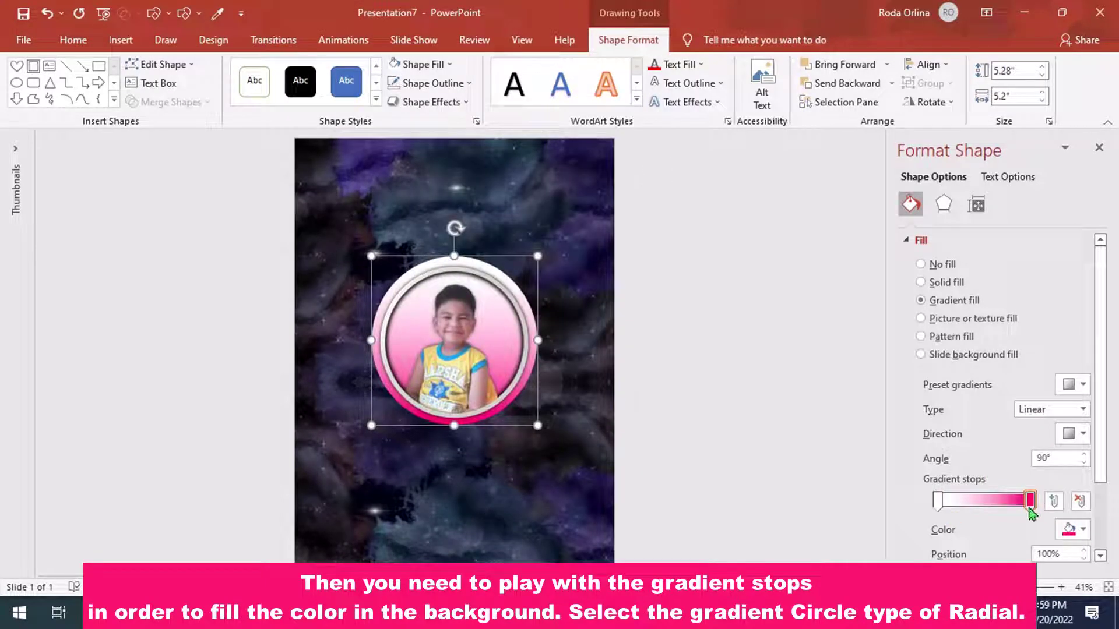
{"action": "left_click_drag", "start_coordinate": [1030, 508], "coordinate": [993, 507]}
Make the gradient Radial, pink stop at 48% and first stop at 19%
{"action": "left_click", "coordinate": [1083, 433]}
{"action": "left_click", "coordinate": [1083, 409]}
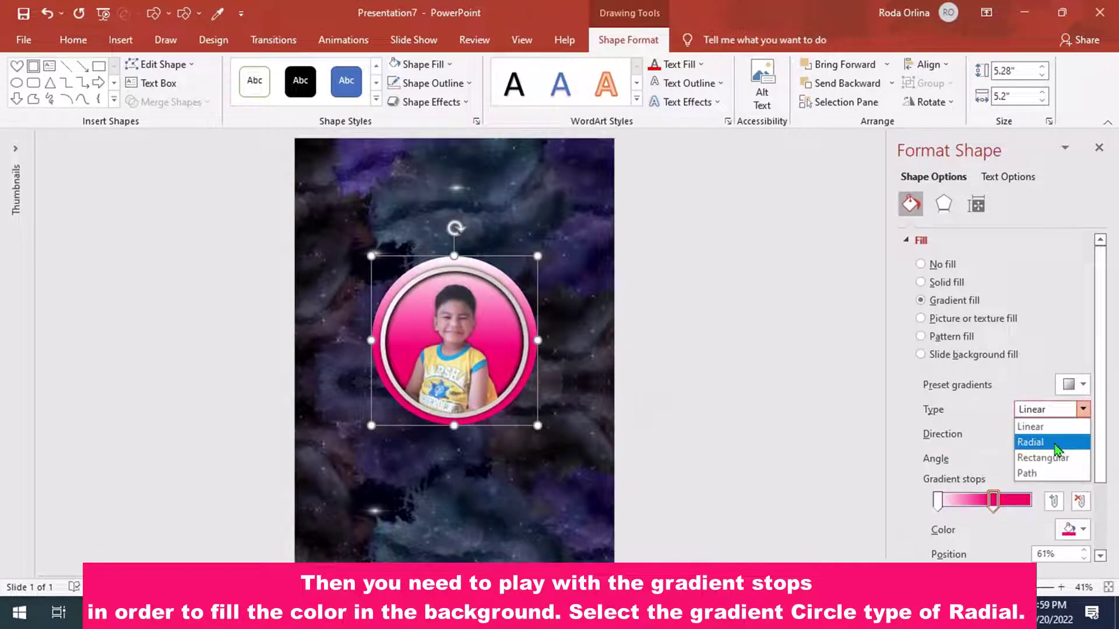
{"action": "left_click", "coordinate": [1055, 444]}
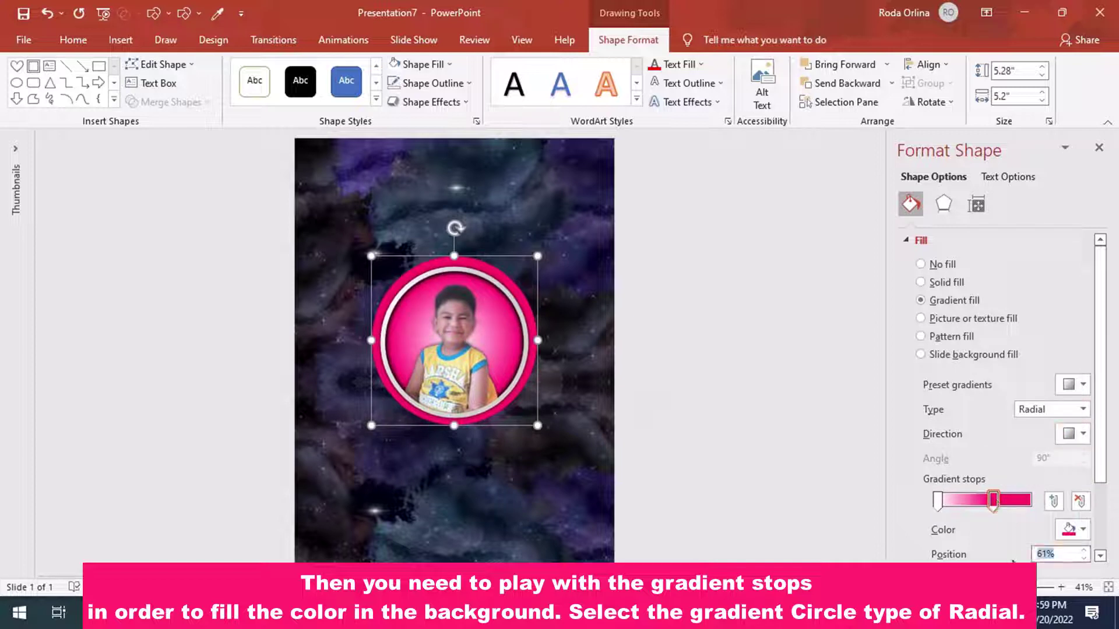
{"action": "left_click_drag", "start_coordinate": [993, 500], "coordinate": [982, 500]}
{"action": "left_click", "coordinate": [937, 501]}
{"action": "scroll", "coordinate": [1078, 473], "scroll_direction": "down", "scroll_amount": 3}
{"action": "type", "text": "9"}
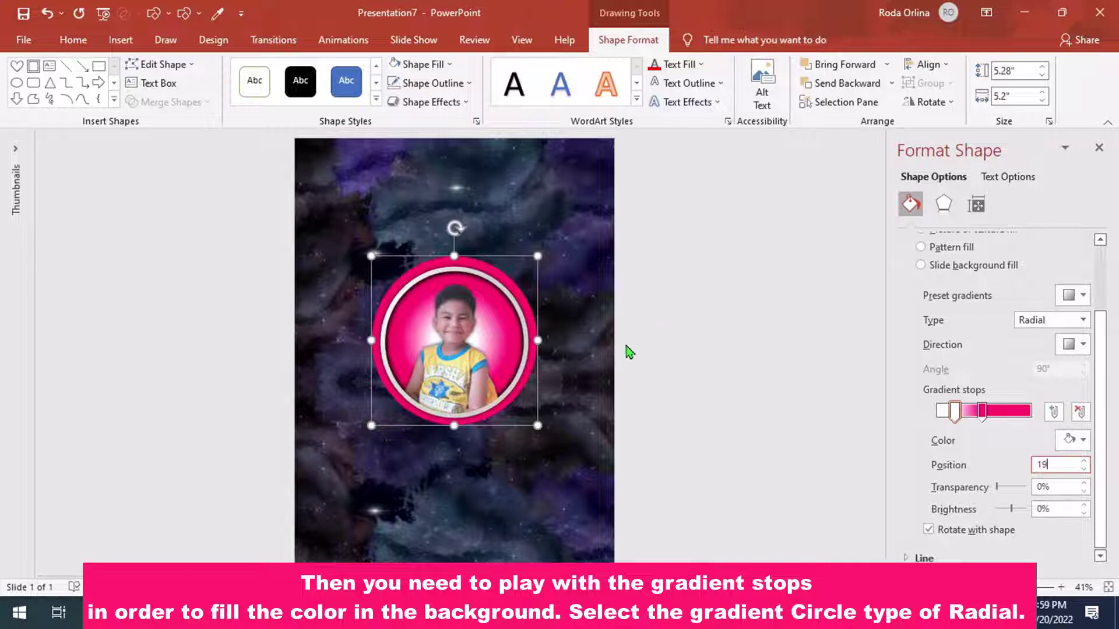
{"action": "left_click", "coordinate": [460, 354]}
{"action": "left_click", "coordinate": [630, 40]}
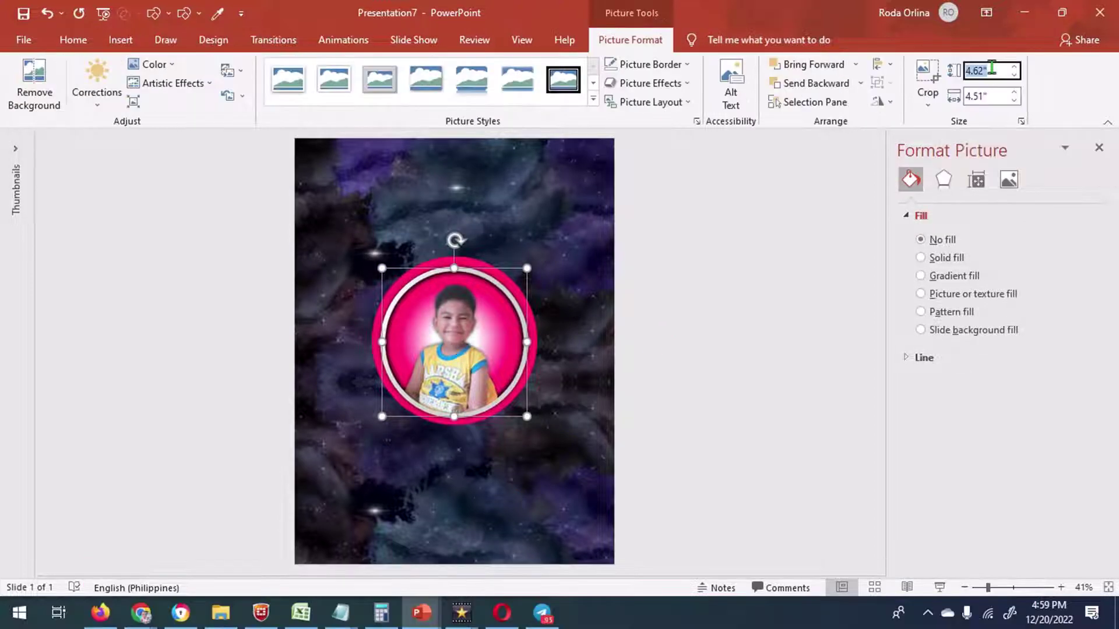
Shrink the framed photo, move it upward, and resize the pink ring to match
{"action": "key", "text": "Return"}
{"action": "left_click_drag", "start_coordinate": [460, 339], "coordinate": [470, 276]}
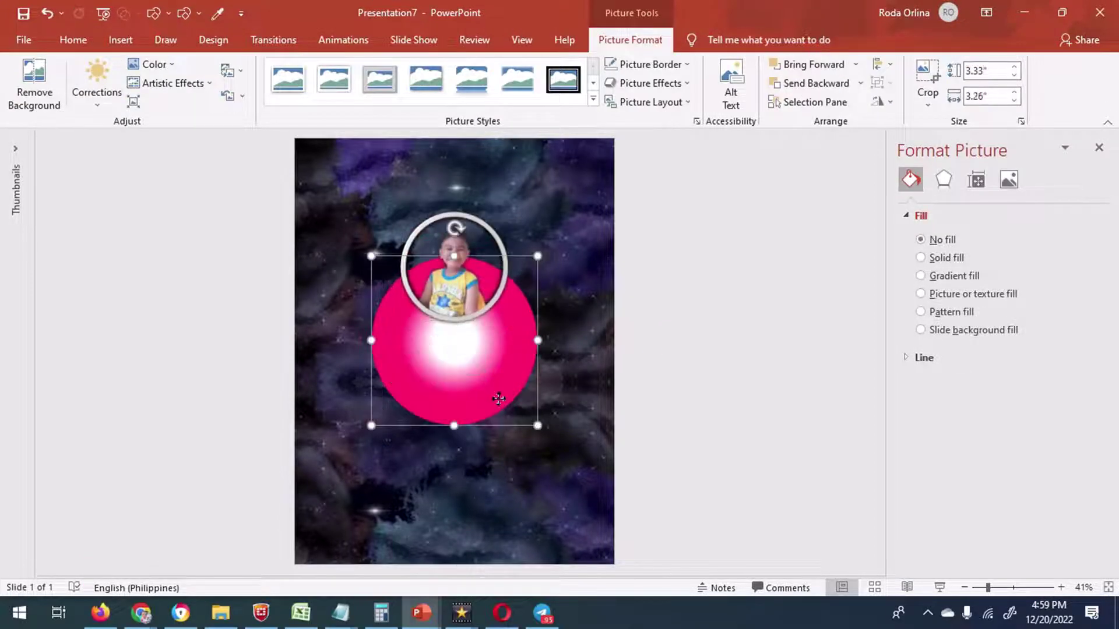
{"action": "left_click_drag", "start_coordinate": [517, 411], "coordinate": [485, 325]}
{"action": "left_click_drag", "start_coordinate": [534, 351], "coordinate": [454, 339]}
{"action": "left_click_drag", "start_coordinate": [531, 349], "coordinate": [523, 357]}
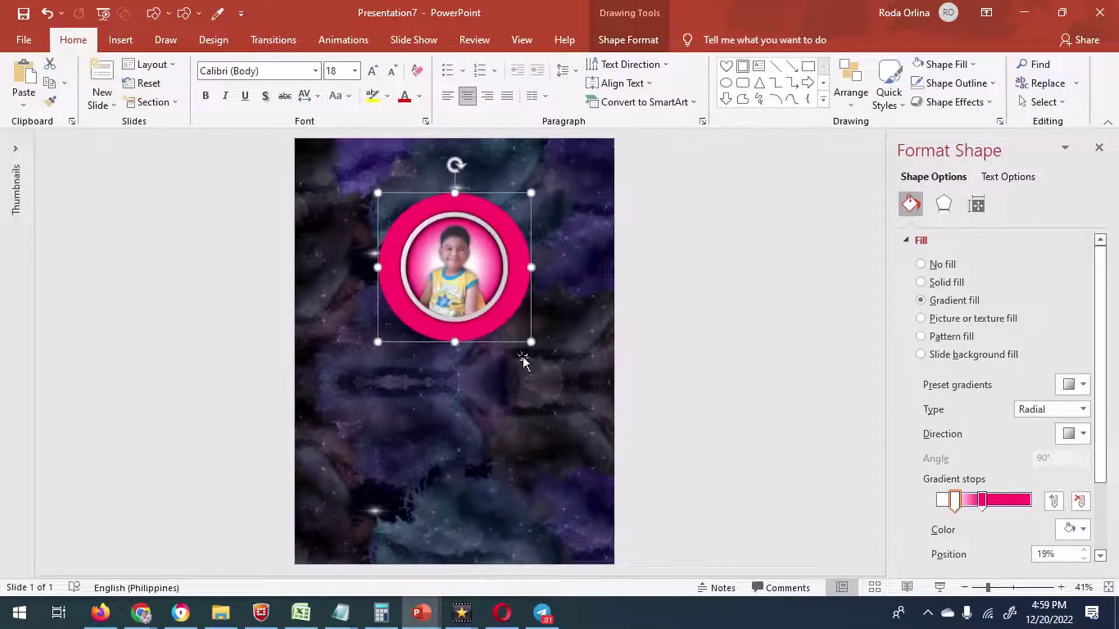
Insert the boy's photo again, move it into the ring and crop off its bottom
{"action": "left_click", "coordinate": [120, 40]}
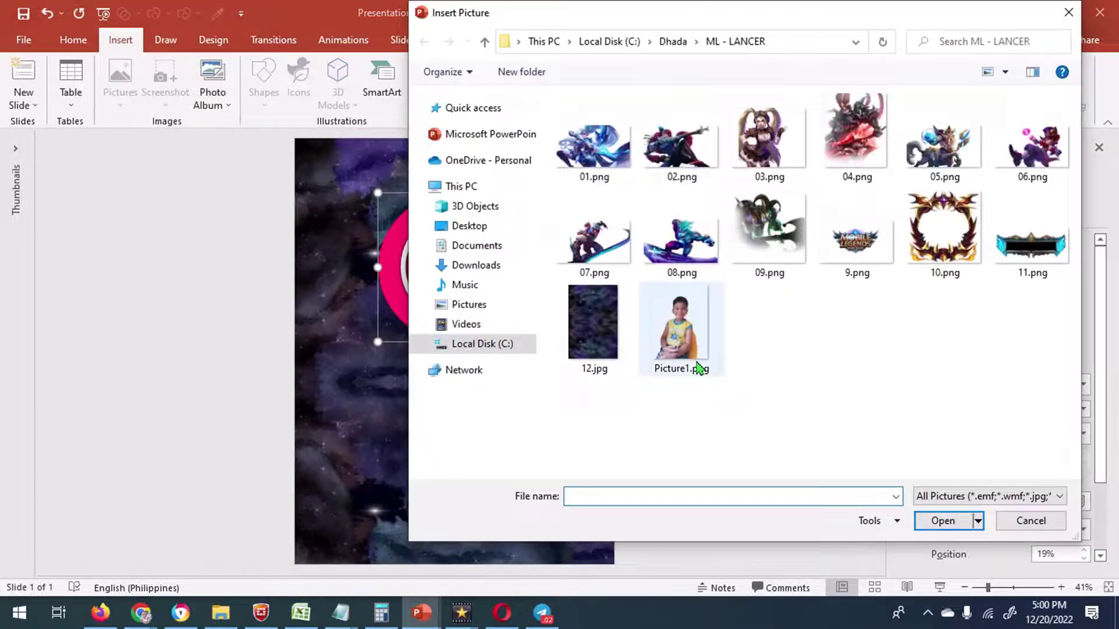
{"action": "double_click", "coordinate": [697, 367]}
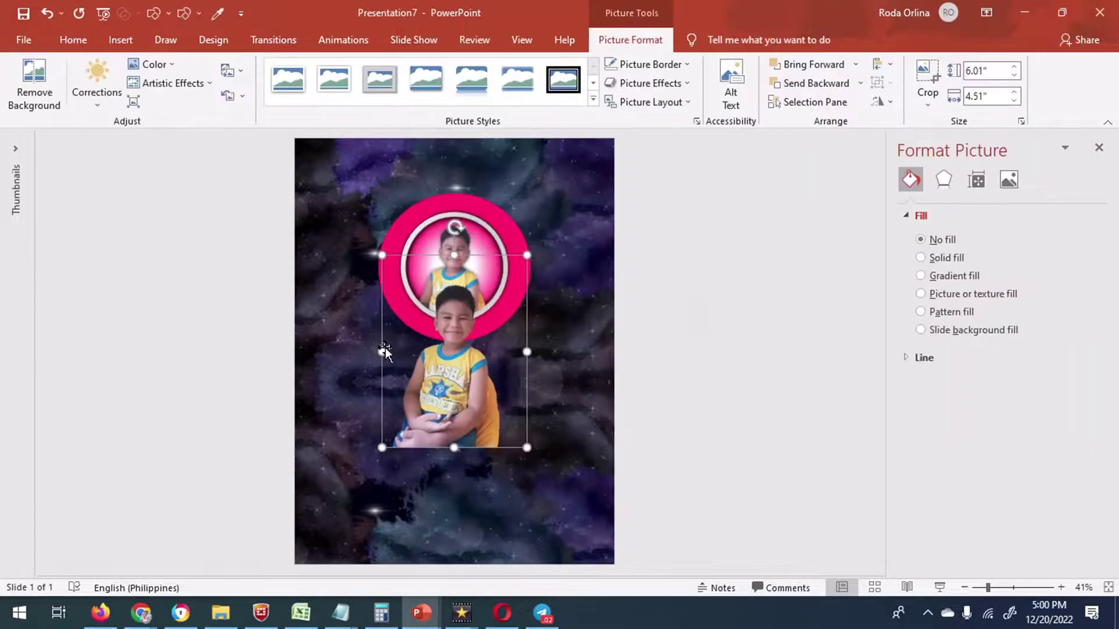
{"action": "mouse_move", "coordinate": [461, 418]}
{"action": "left_mouse_down"}
{"action": "mouse_move", "coordinate": [468, 358]}
{"action": "mouse_move", "coordinate": [456, 312]}
{"action": "left_mouse_up"}
{"action": "left_click", "coordinate": [924, 84]}
{"action": "key", "text": "Escape"}
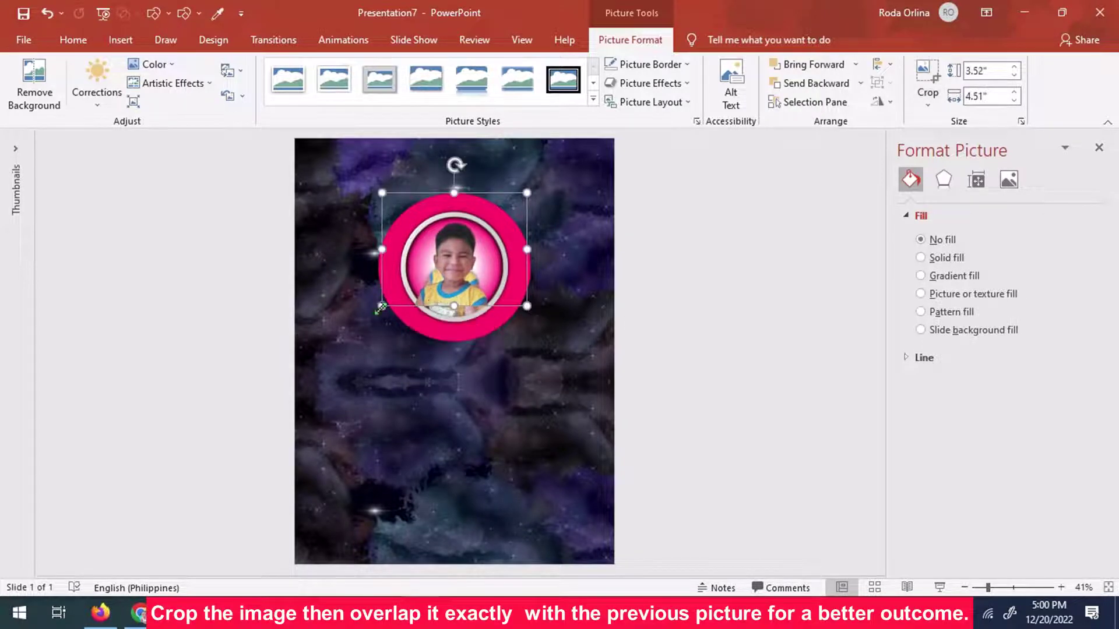
{"action": "left_click_drag", "start_coordinate": [461, 284], "coordinate": [510, 287]}
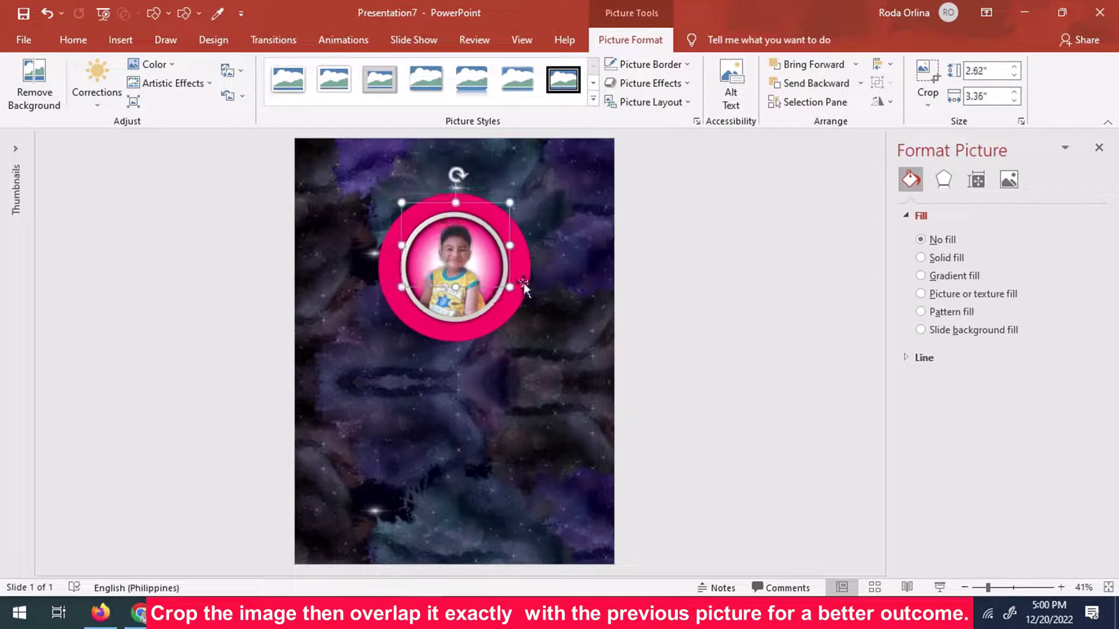
{"action": "key", "text": "ctrl+z"}
{"action": "left_click", "coordinate": [155, 64]}
{"action": "left_click", "coordinate": [667, 309]}
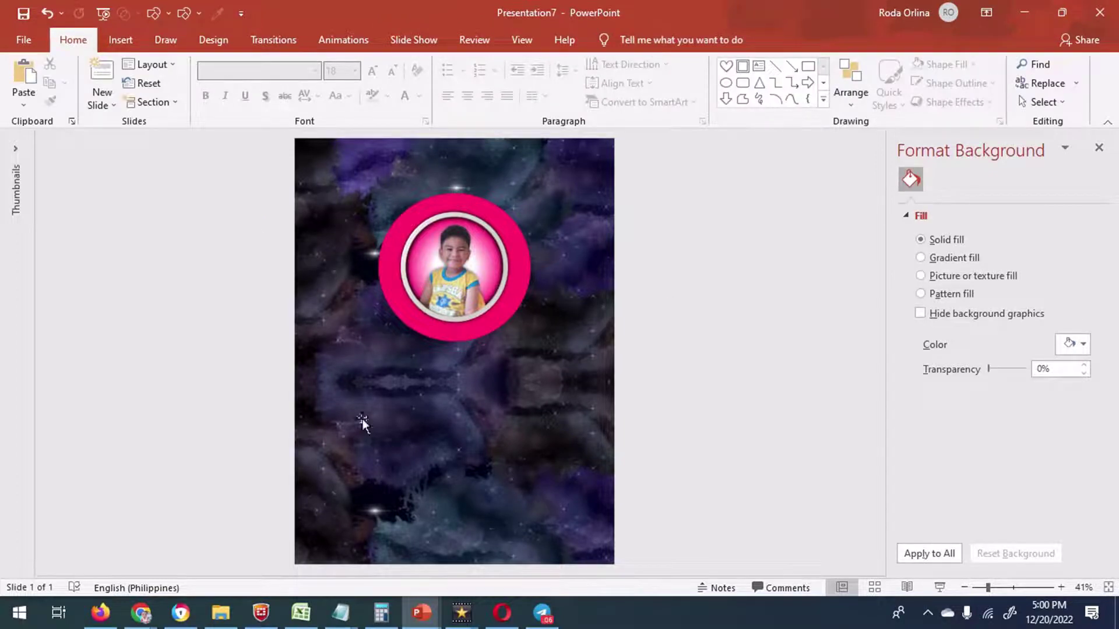
Insert the ornate gold frame picture and enlarge it over the pink circle
{"action": "left_click", "coordinate": [121, 39]}
{"action": "left_click", "coordinate": [120, 82]}
{"action": "left_click", "coordinate": [149, 142]}
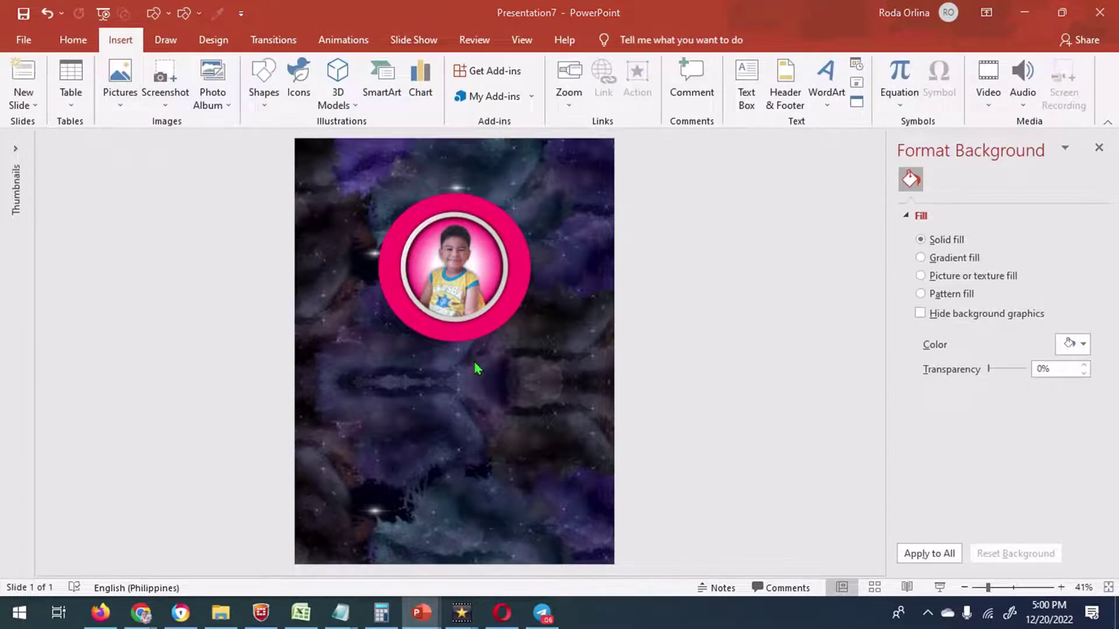
{"action": "key", "text": "Escape"}
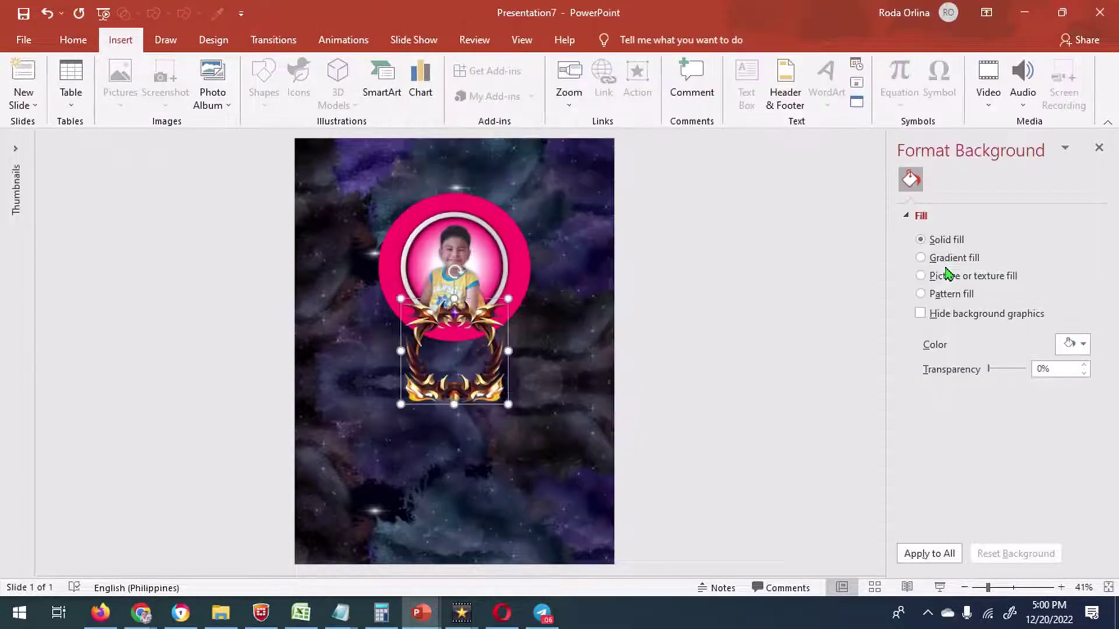
{"action": "left_click_drag", "start_coordinate": [482, 377], "coordinate": [478, 271]}
{"action": "left_click_drag", "start_coordinate": [504, 191], "coordinate": [536, 155]}
{"action": "mouse_move", "coordinate": [507, 290]}
{"action": "left_mouse_down"}
{"action": "mouse_move", "coordinate": [498, 326]}
{"action": "mouse_move", "coordinate": [490, 318]}
{"action": "mouse_move", "coordinate": [554, 368]}
{"action": "mouse_move", "coordinate": [508, 344]}
{"action": "left_mouse_up"}
Apply a brightness/contrast Corrections preset and set the frame height to 4.94 in
{"action": "left_click", "coordinate": [150, 64]}
{"action": "left_click", "coordinate": [93, 112]}
{"action": "left_click", "coordinate": [94, 111]}
{"action": "left_click", "coordinate": [233, 459]}
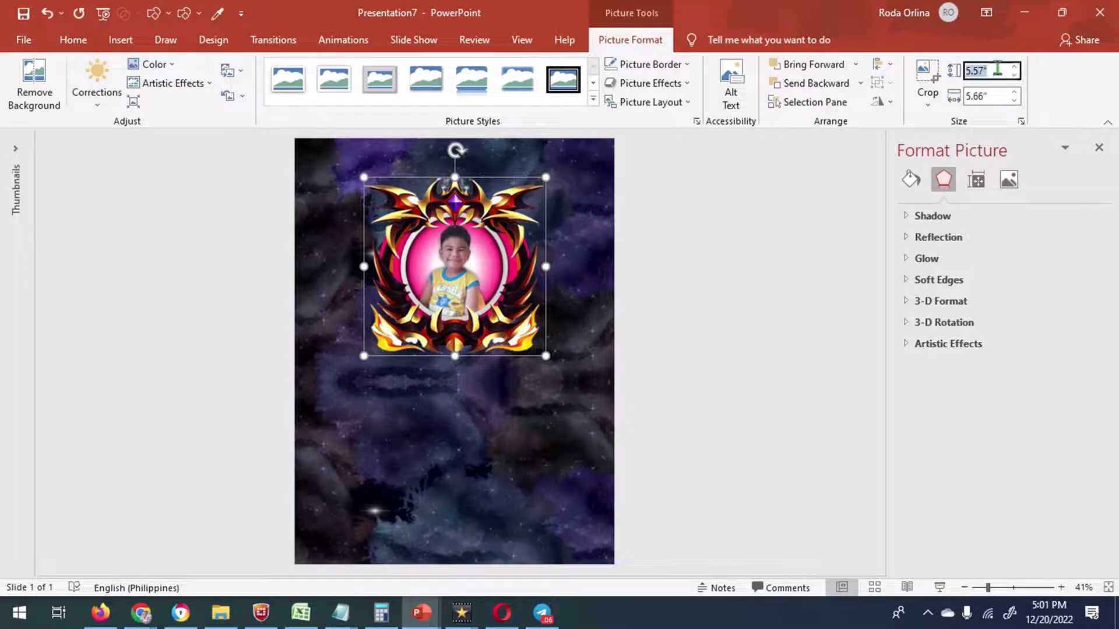
{"action": "key", "text": "Return"}
{"action": "left_click_drag", "start_coordinate": [491, 293], "coordinate": [500, 301]}
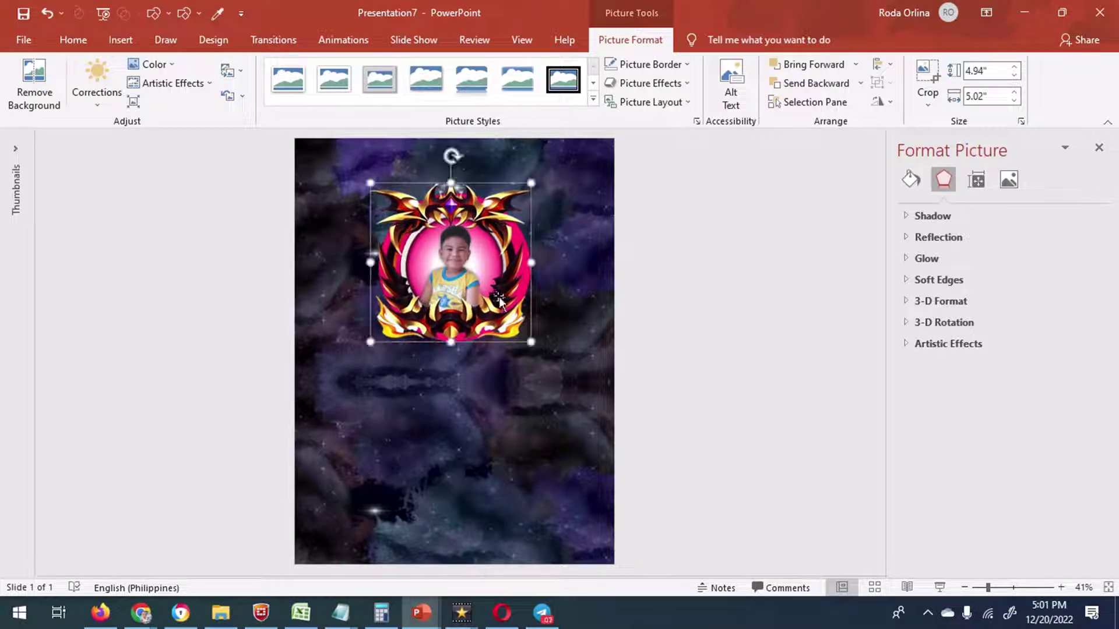
{"action": "key", "text": "ctrl+z"}
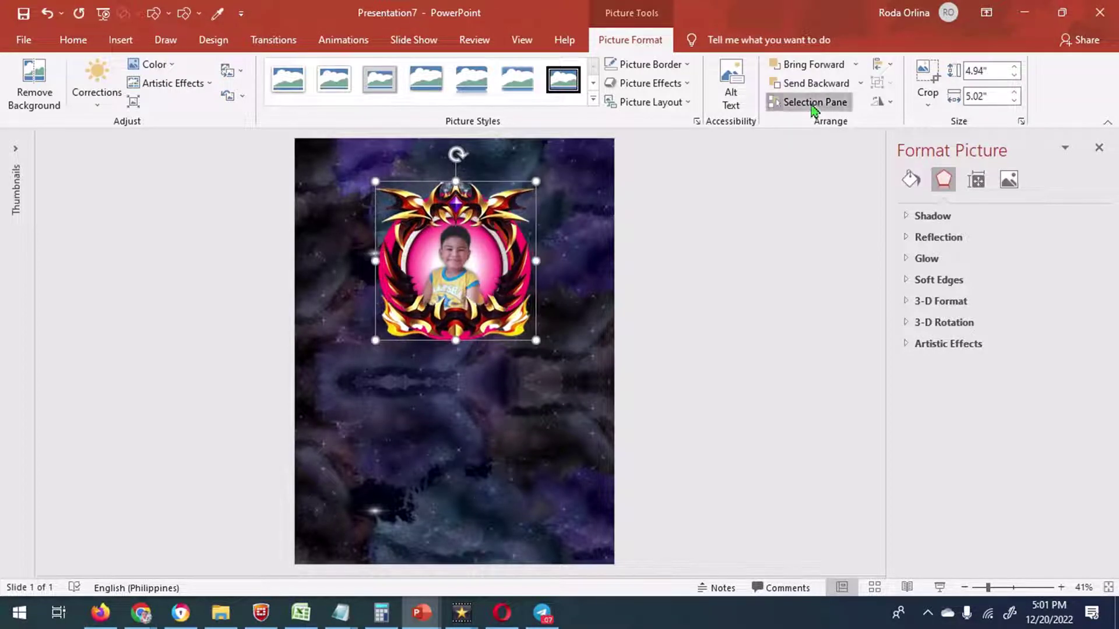
Select Oval 7 in the Selection Pane and resize it to fit inside the gold frame
{"action": "left_click", "coordinate": [814, 102]}
{"action": "left_click", "coordinate": [970, 253]}
{"action": "left_click_drag", "start_coordinate": [426, 343], "coordinate": [418, 342]}
{"action": "left_click_drag", "start_coordinate": [274, 187], "coordinate": [284, 198]}
{"action": "left_click_drag", "start_coordinate": [351, 341], "coordinate": [353, 332]}
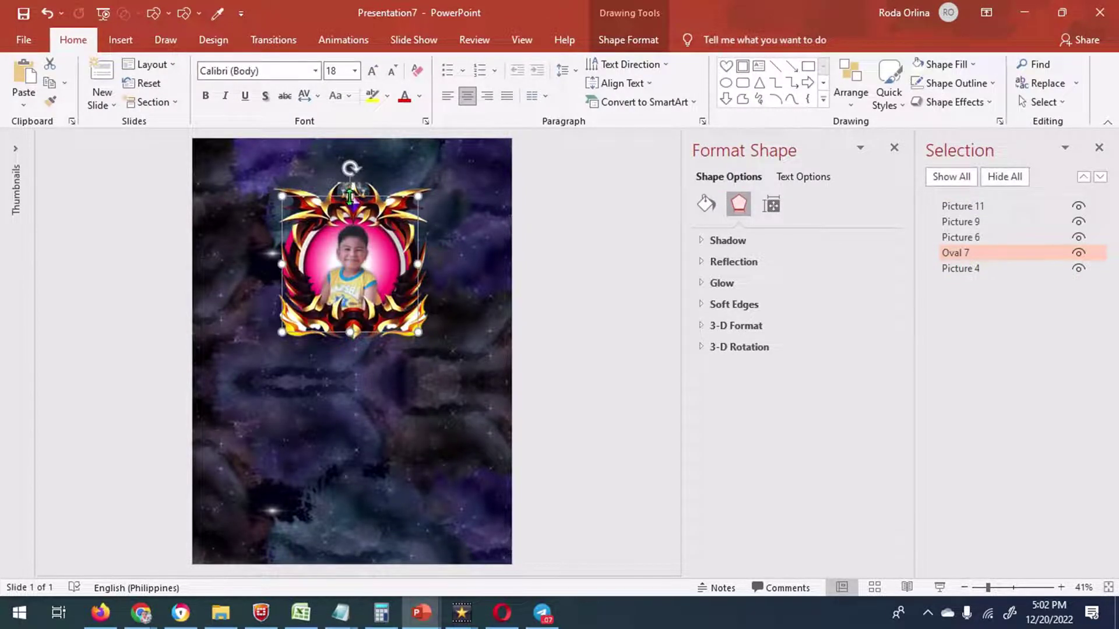
{"action": "left_click_drag", "start_coordinate": [350, 203], "coordinate": [350, 200]}
{"action": "key", "text": "Right"}
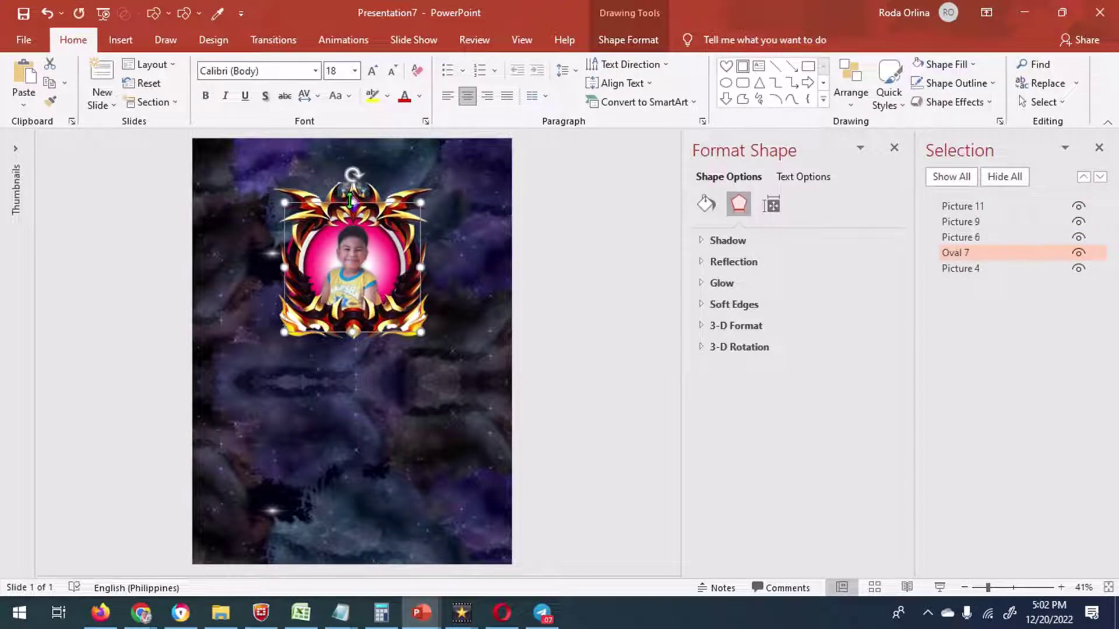
{"action": "left_click", "coordinate": [635, 262]}
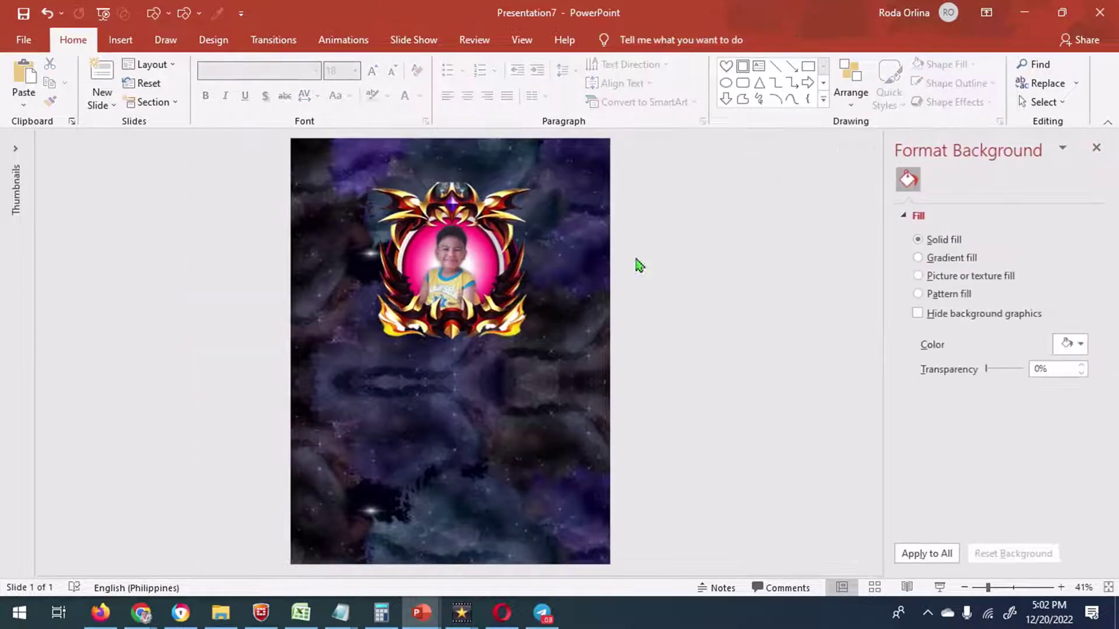
{"action": "left_click", "coordinate": [120, 39]}
{"action": "left_click", "coordinate": [120, 93]}
{"action": "left_click", "coordinate": [144, 148]}
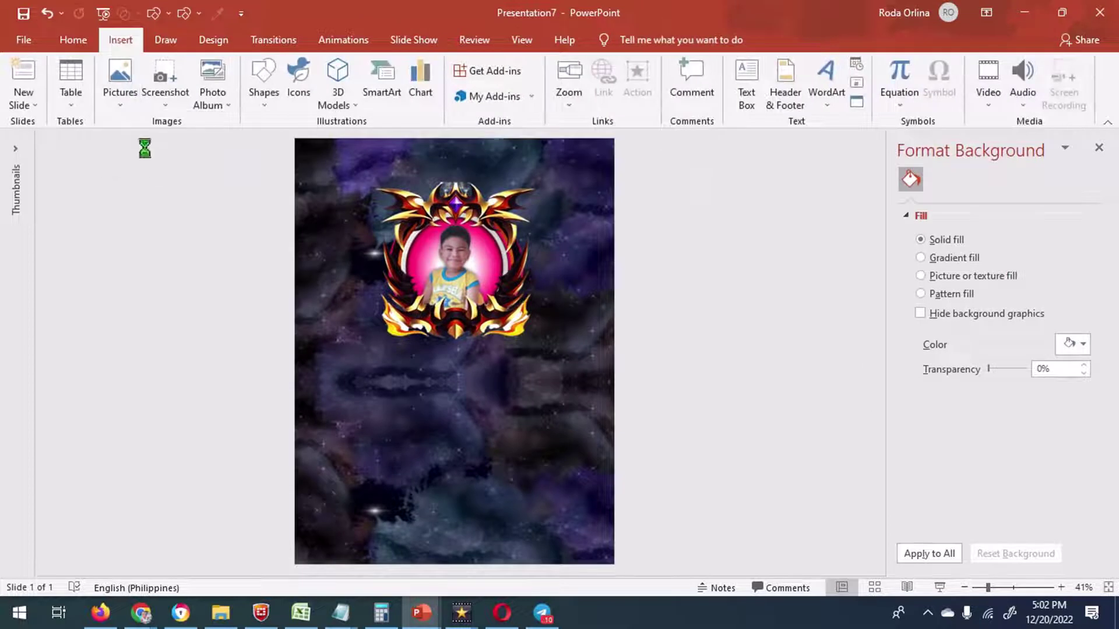
Insert the nine hero images 01.png through 09.png onto the slide
{"action": "left_click", "coordinate": [593, 140]}
{"action": "key", "text": "shift+Right"}
{"action": "key", "text": "shift+Right"}
{"action": "key", "text": "shift+Right"}
{"action": "key", "text": "shift+Right"}
{"action": "key", "text": "shift+Right"}
{"action": "key", "text": "shift+Right"}
{"action": "left_click", "coordinate": [770, 245], "text": "shift"}
{"action": "left_click", "coordinate": [943, 520]}
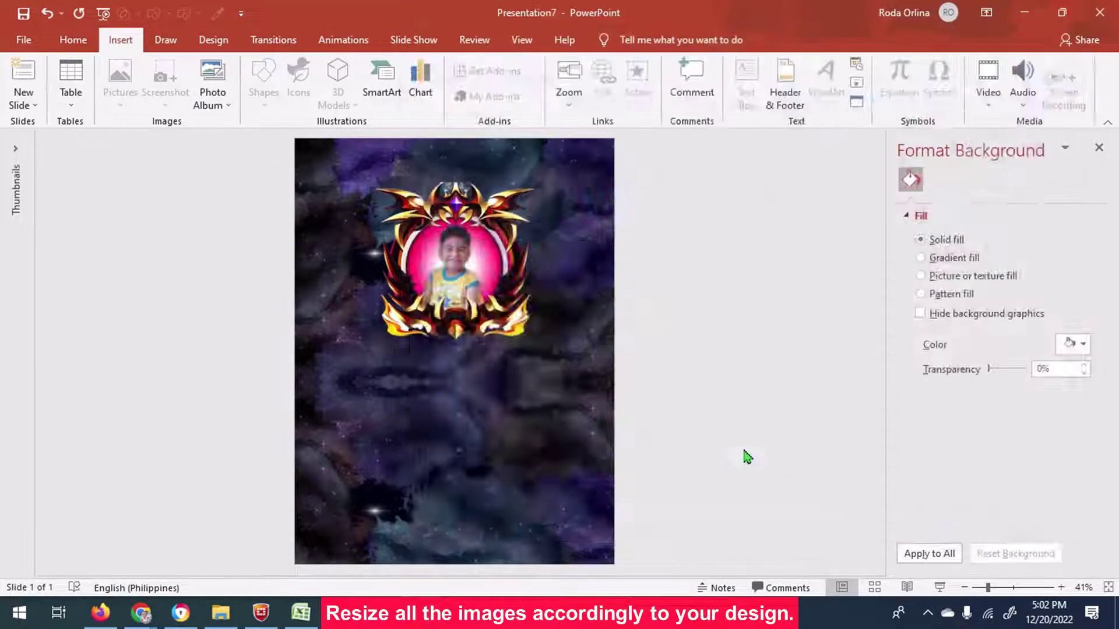
Shrink and rearrange the jester, surfer, hat-character, knight and steampunk girl pictures around the slide
{"action": "left_click_drag", "start_coordinate": [491, 369], "coordinate": [623, 305]}
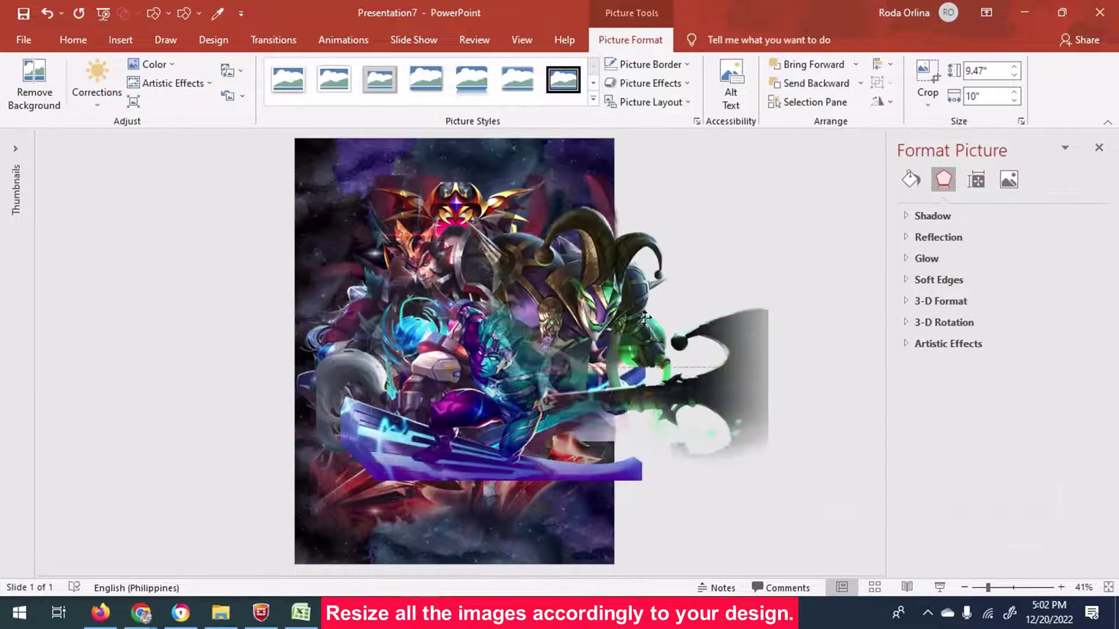
{"action": "left_click_drag", "start_coordinate": [512, 190], "coordinate": [699, 350]}
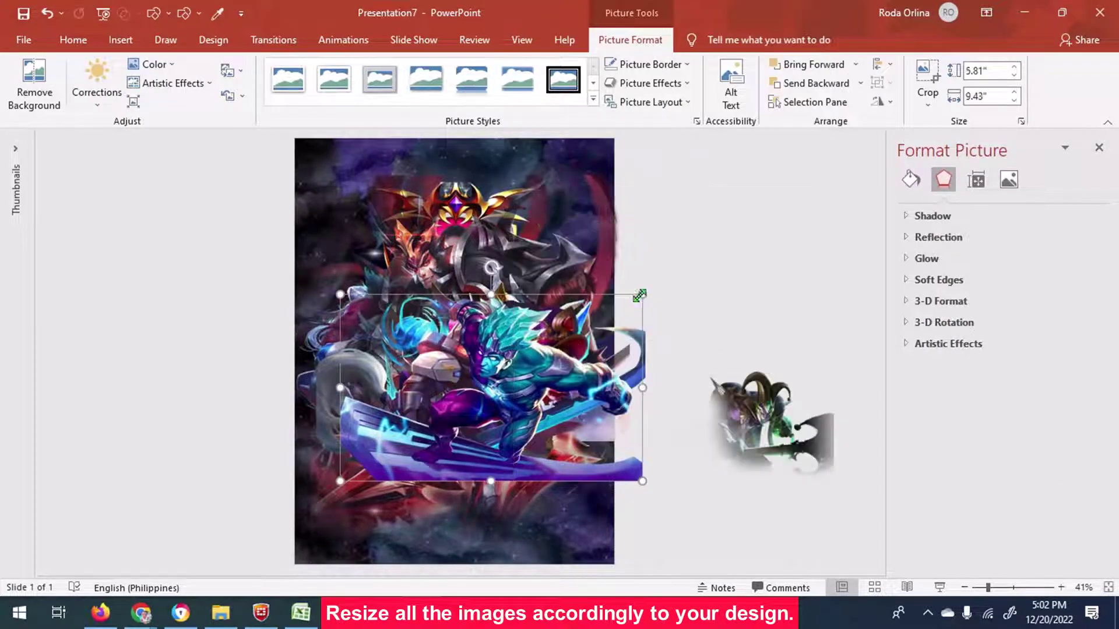
{"action": "left_click_drag", "start_coordinate": [637, 299], "coordinate": [506, 373]}
{"action": "left_click_drag", "start_coordinate": [419, 431], "coordinate": [192, 373]}
{"action": "left_click", "coordinate": [485, 369]}
{"action": "mouse_move", "coordinate": [646, 293]}
{"action": "left_mouse_down"}
{"action": "mouse_move", "coordinate": [443, 408]}
{"action": "mouse_move", "coordinate": [204, 477]}
{"action": "left_mouse_up"}
{"action": "mouse_move", "coordinate": [436, 417]}
{"action": "left_mouse_down"}
{"action": "mouse_move", "coordinate": [502, 404]}
{"action": "mouse_move", "coordinate": [856, 249]}
{"action": "left_mouse_up"}
{"action": "left_click", "coordinate": [419, 432]}
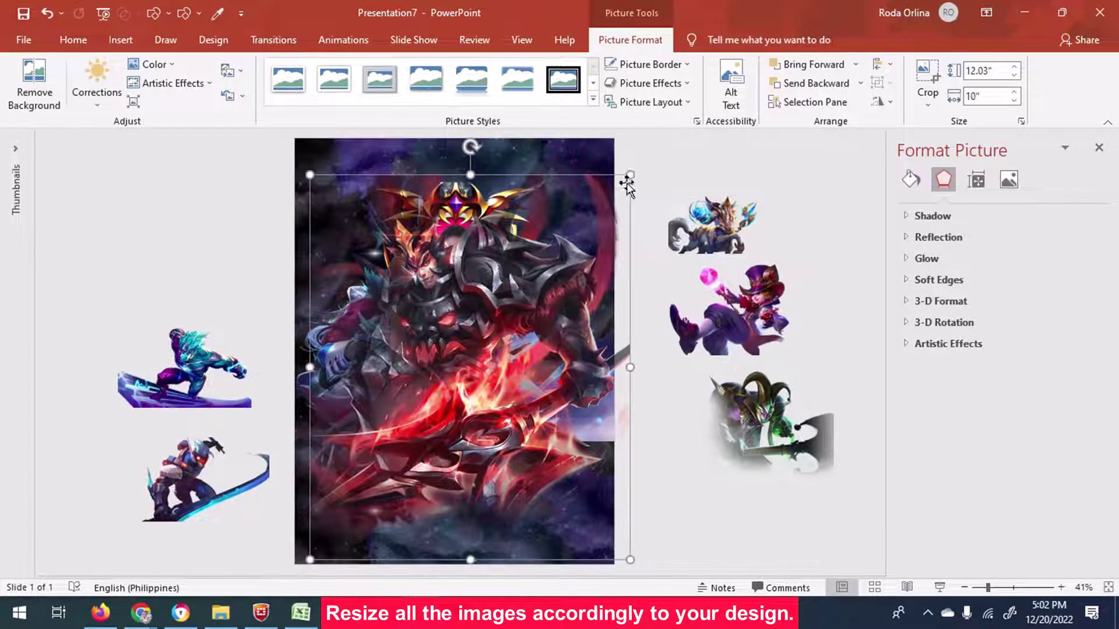
{"action": "left_click_drag", "start_coordinate": [624, 170], "coordinate": [402, 446]}
{"action": "left_click_drag", "start_coordinate": [349, 503], "coordinate": [670, 283]}
{"action": "left_click_drag", "start_coordinate": [457, 359], "coordinate": [155, 285]}
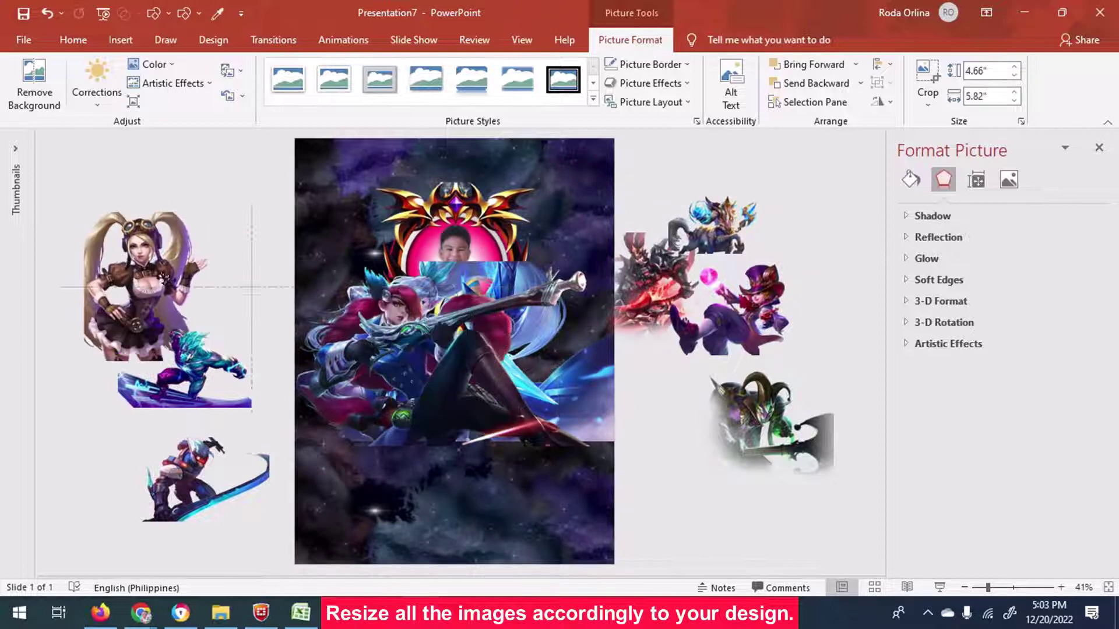
Set the knight-fight picture's height to 2.17 inches
{"action": "left_click", "coordinate": [537, 345]}
{"action": "type", "text": "2.17"}
{"action": "key", "text": "Return"}
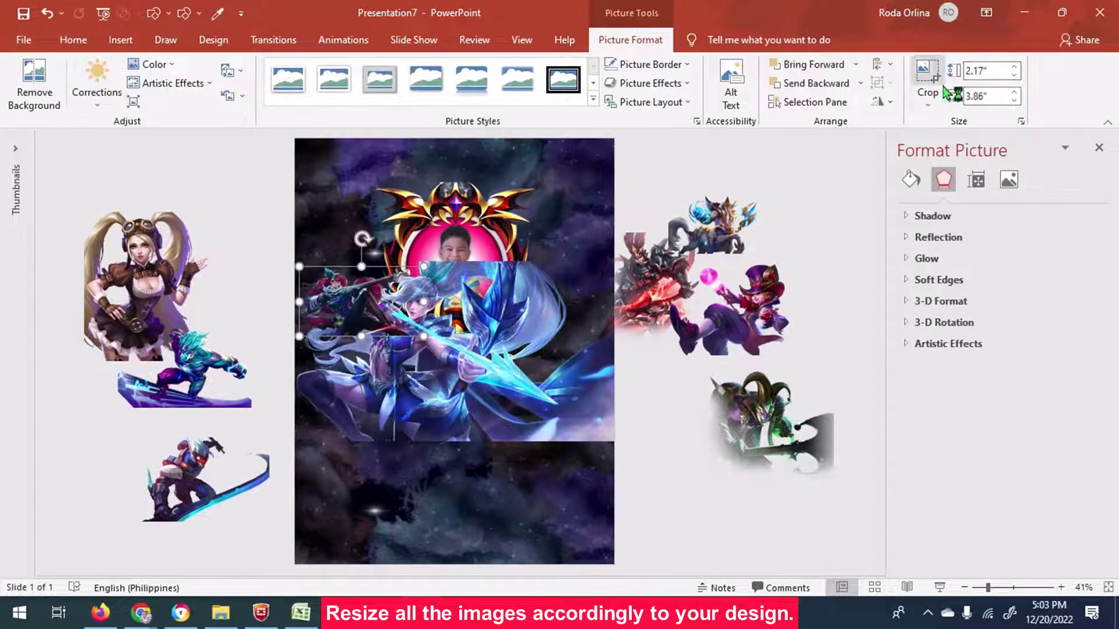
{"action": "left_click", "coordinate": [97, 99]}
{"action": "left_click", "coordinate": [353, 309]}
Place the sword-girl picture at top-left and a 1.55-inch blue picture at top-right
{"action": "mouse_move", "coordinate": [353, 309]}
{"action": "left_mouse_down"}
{"action": "mouse_move", "coordinate": [353, 213]}
{"action": "mouse_move", "coordinate": [343, 199]}
{"action": "left_mouse_up"}
{"action": "left_click_drag", "start_coordinate": [411, 219], "coordinate": [408, 216]}
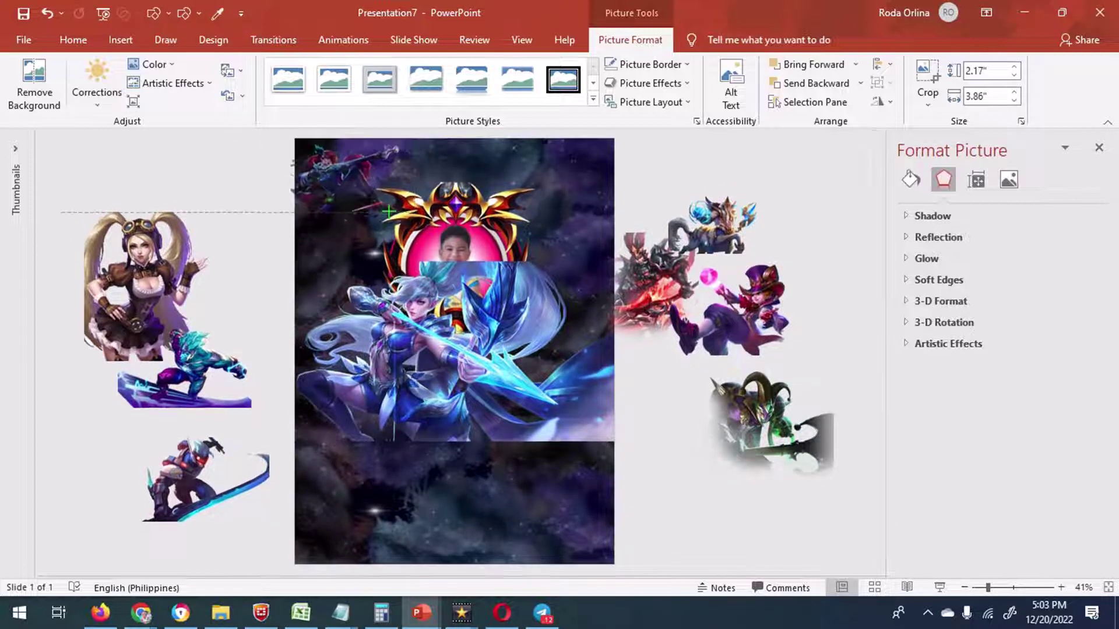
{"action": "left_click_drag", "start_coordinate": [345, 194], "coordinate": [351, 192]}
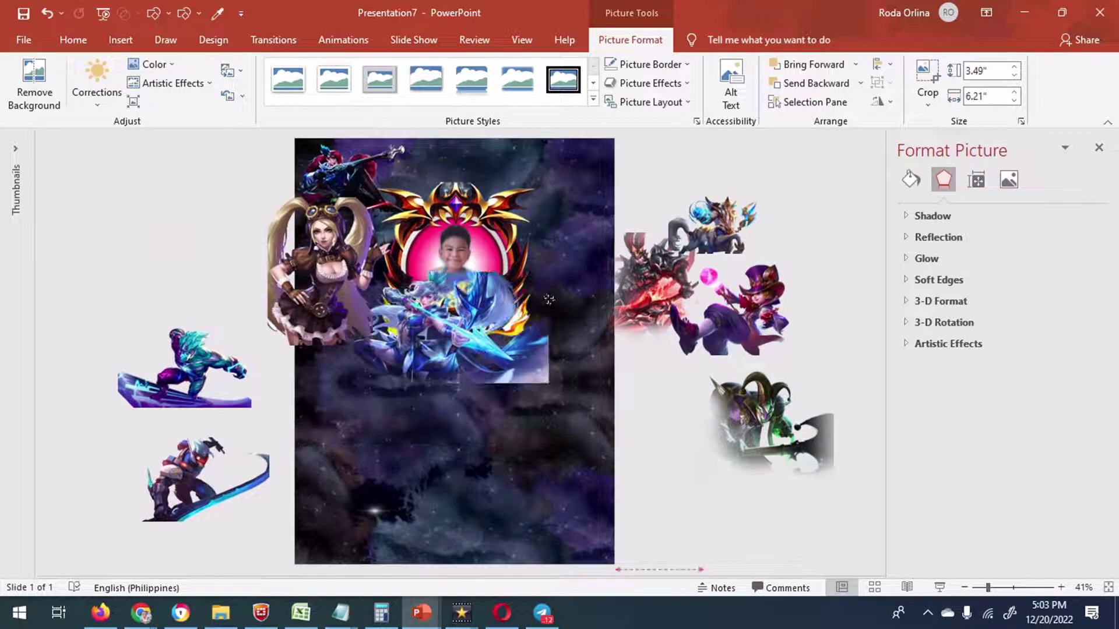
{"action": "type", "text": "5"}
{"action": "key", "text": "Return"}
{"action": "left_click_drag", "start_coordinate": [513, 175], "coordinate": [568, 167]}
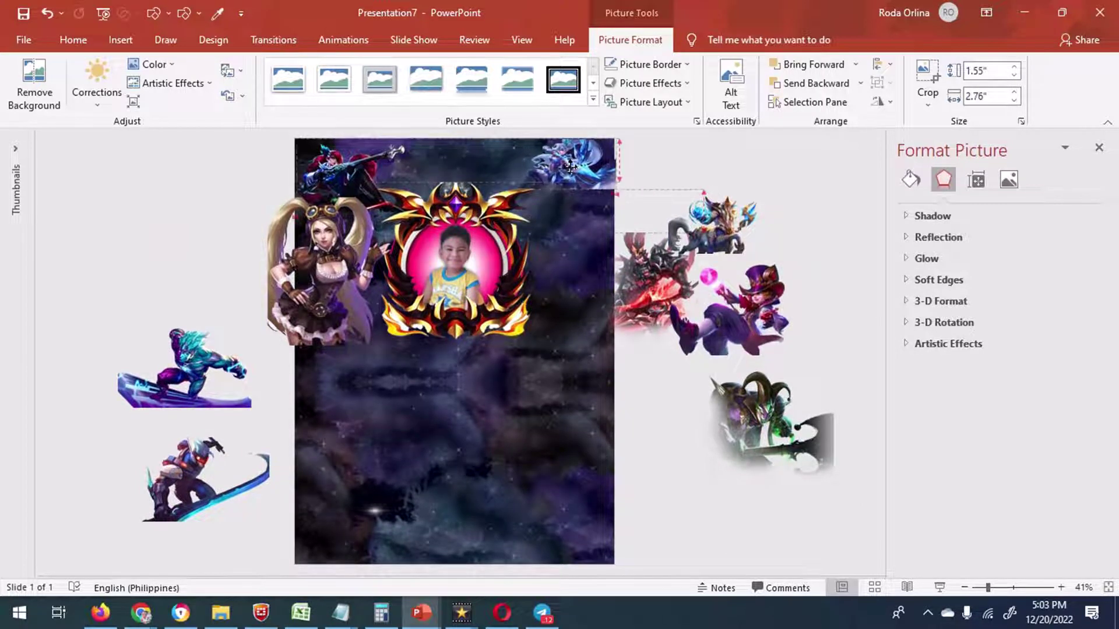
{"action": "left_click", "coordinate": [619, 428]}
{"action": "scroll", "coordinate": [674, 305], "scroll_direction": "up", "scroll_amount": 1, "text": "ctrl"}
Resize the steampunk girl picture to 3.73 inches high and set it on the slide's left
{"action": "left_click", "coordinate": [347, 331]}
{"action": "double_click", "coordinate": [347, 331]}
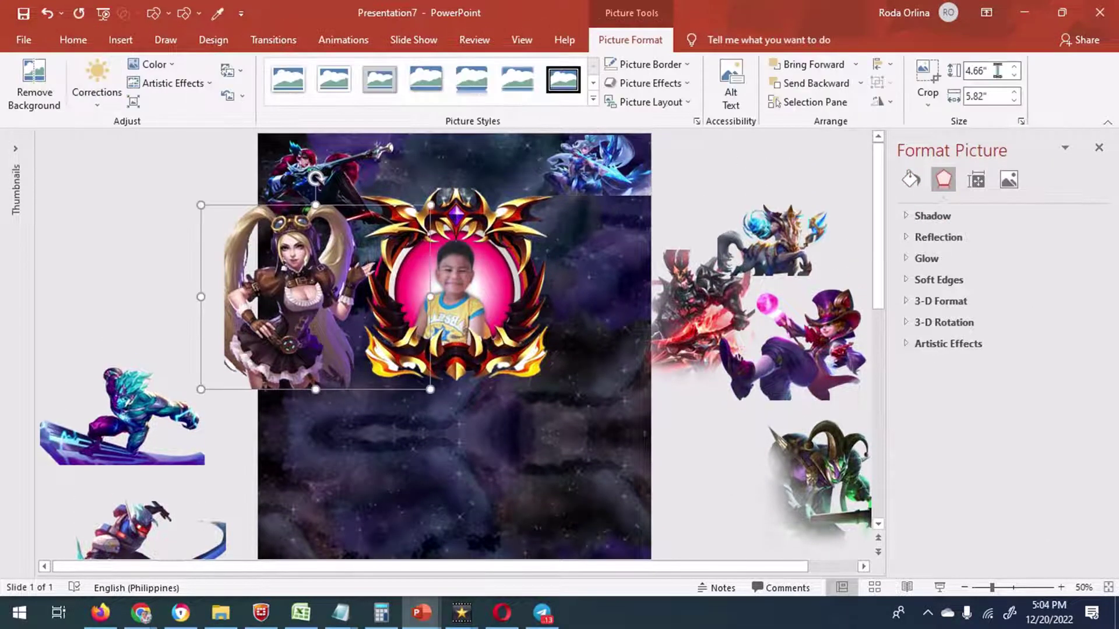
{"action": "type", "text": "3.73"}
{"action": "key", "text": "Return"}
{"action": "left_click_drag", "start_coordinate": [265, 308], "coordinate": [303, 321]}
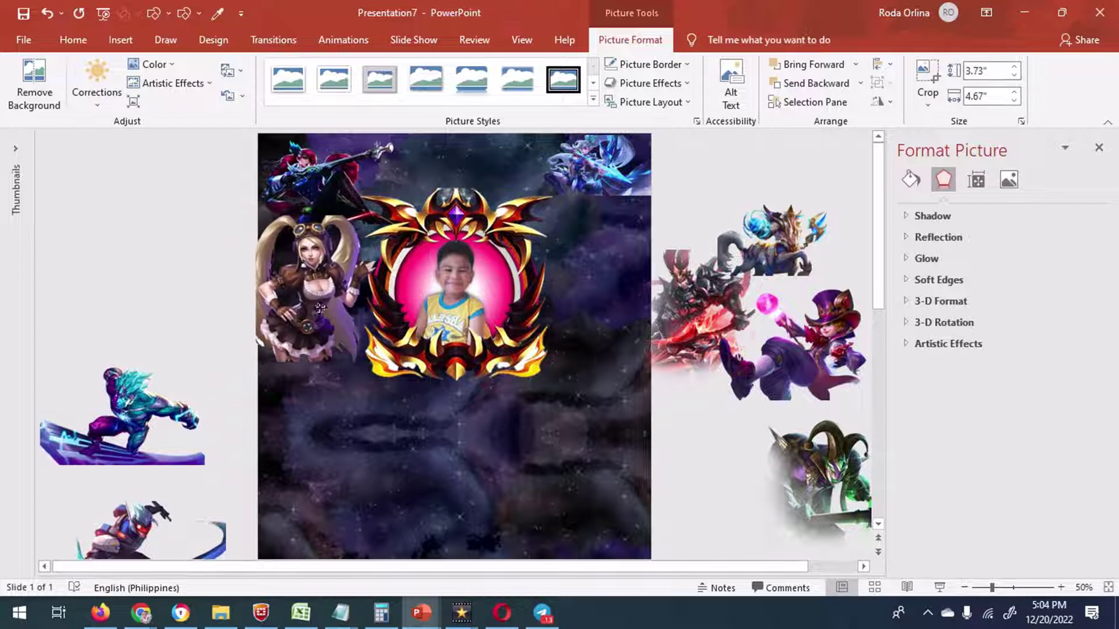
{"action": "left_click", "coordinate": [154, 64]}
{"action": "left_click", "coordinate": [284, 194]}
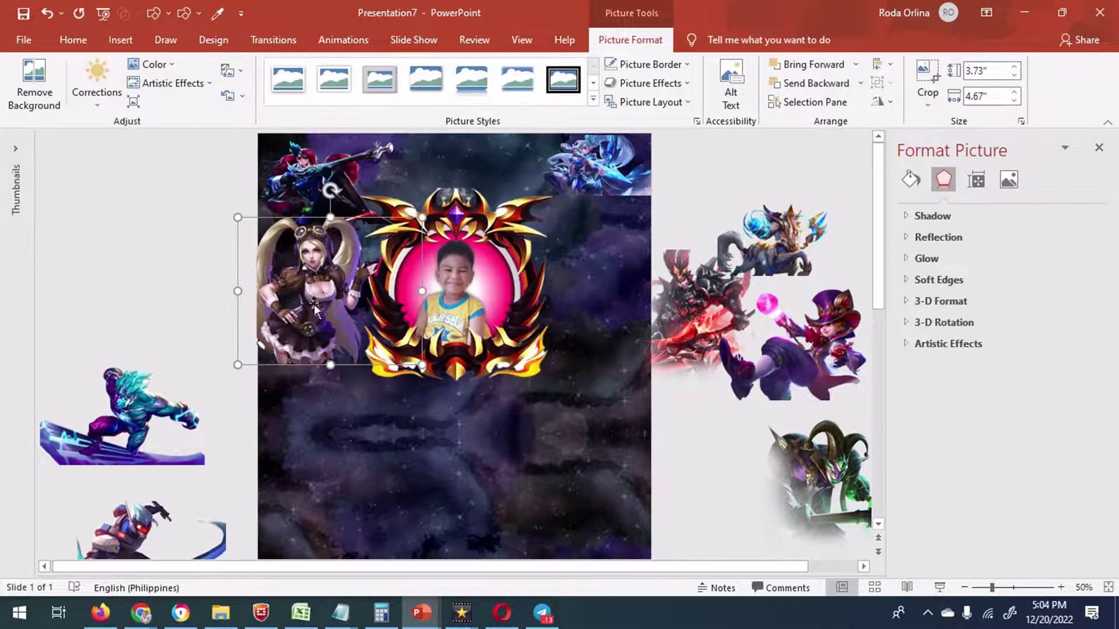
Shrink the red warrior picture and position it along the slide's right edge
{"action": "left_click_drag", "start_coordinate": [720, 353], "coordinate": [617, 297]}
{"action": "left_click", "coordinate": [991, 70]}
{"action": "type", "text": "9"}
{"action": "key", "text": "Return"}
{"action": "left_click_drag", "start_coordinate": [593, 239], "coordinate": [622, 239]}
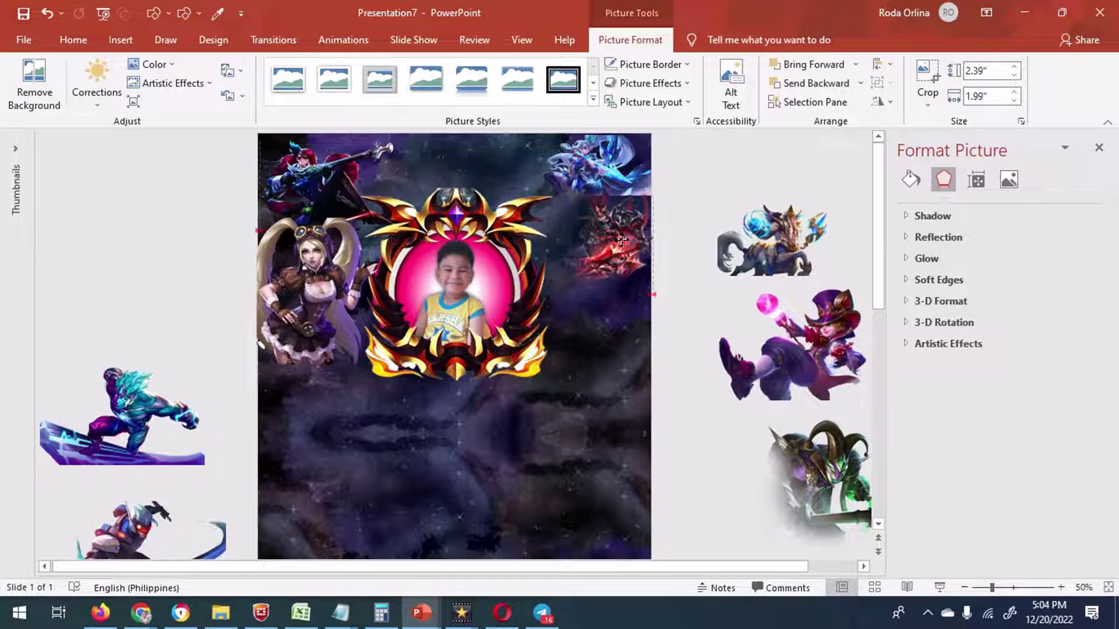
{"action": "left_click_drag", "start_coordinate": [621, 240], "coordinate": [620, 240]}
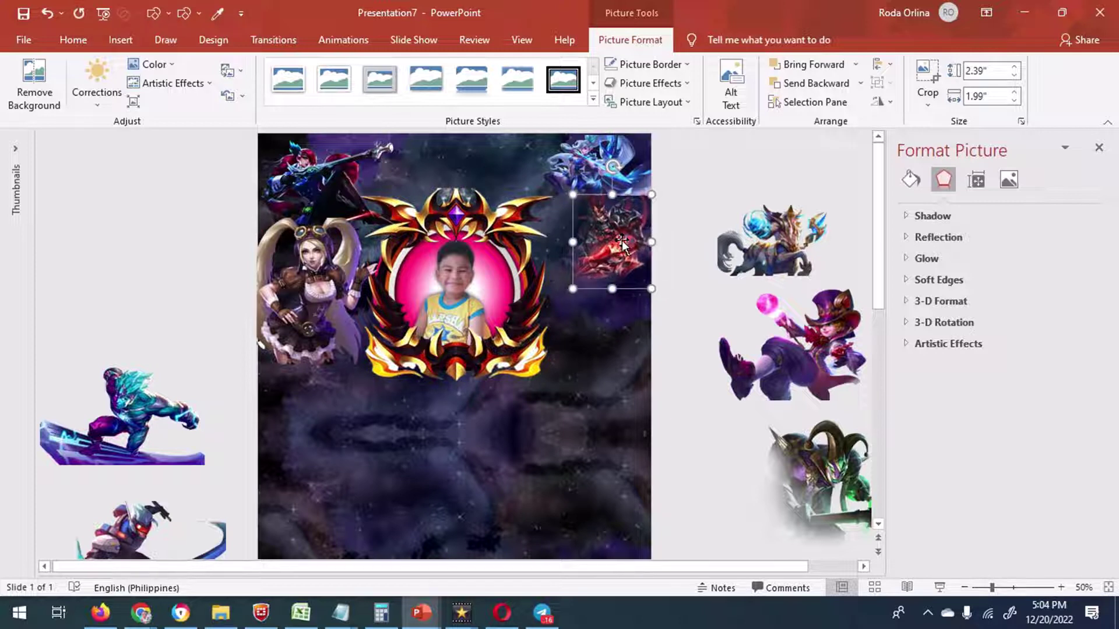
Flip the blue beast picture horizontally and place it beside the red warrior
{"action": "left_click", "coordinate": [782, 241]}
{"action": "left_click", "coordinate": [939, 182]}
{"action": "left_click_drag", "start_coordinate": [780, 240], "coordinate": [609, 296]}
{"action": "key", "text": "Return"}
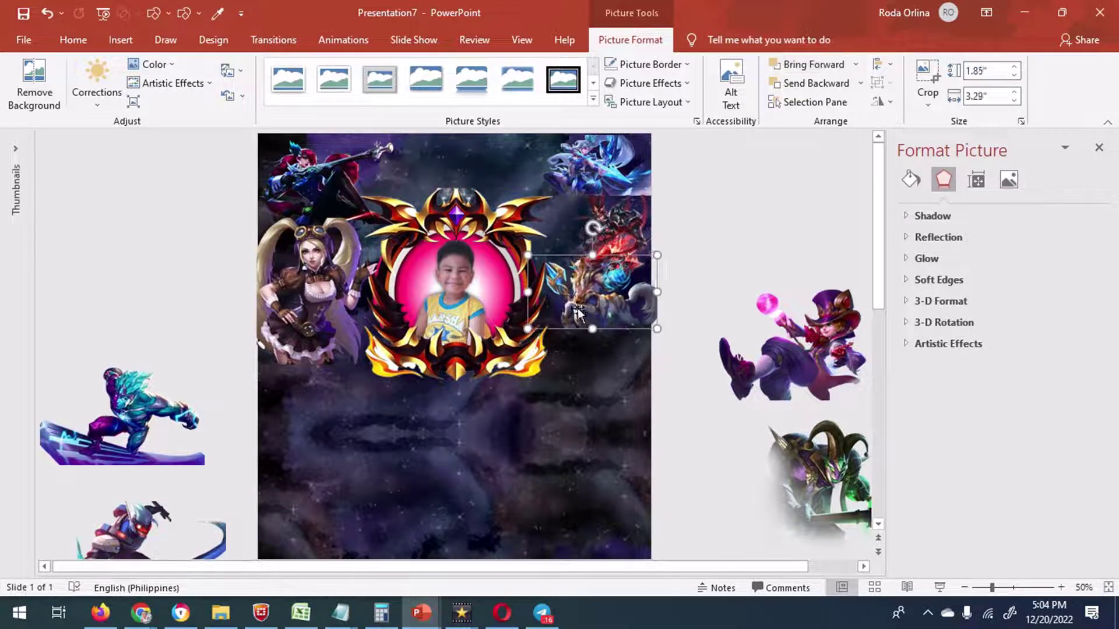
{"action": "left_click_drag", "start_coordinate": [589, 302], "coordinate": [594, 321]}
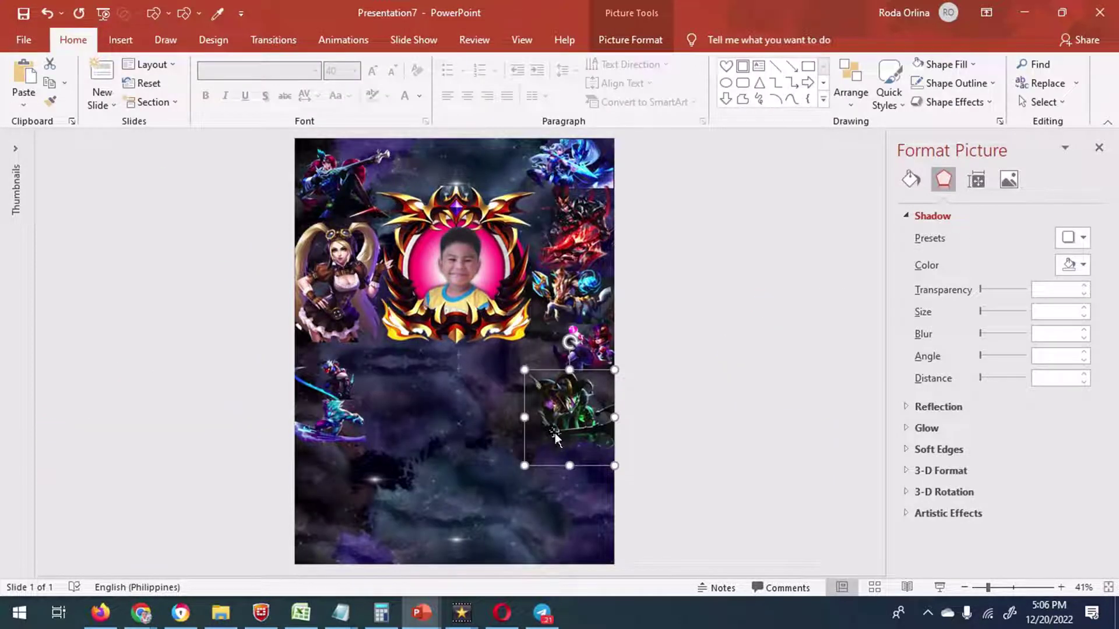
{"action": "left_click_drag", "start_coordinate": [555, 432], "coordinate": [544, 438]}
{"action": "left_click", "coordinate": [122, 41]}
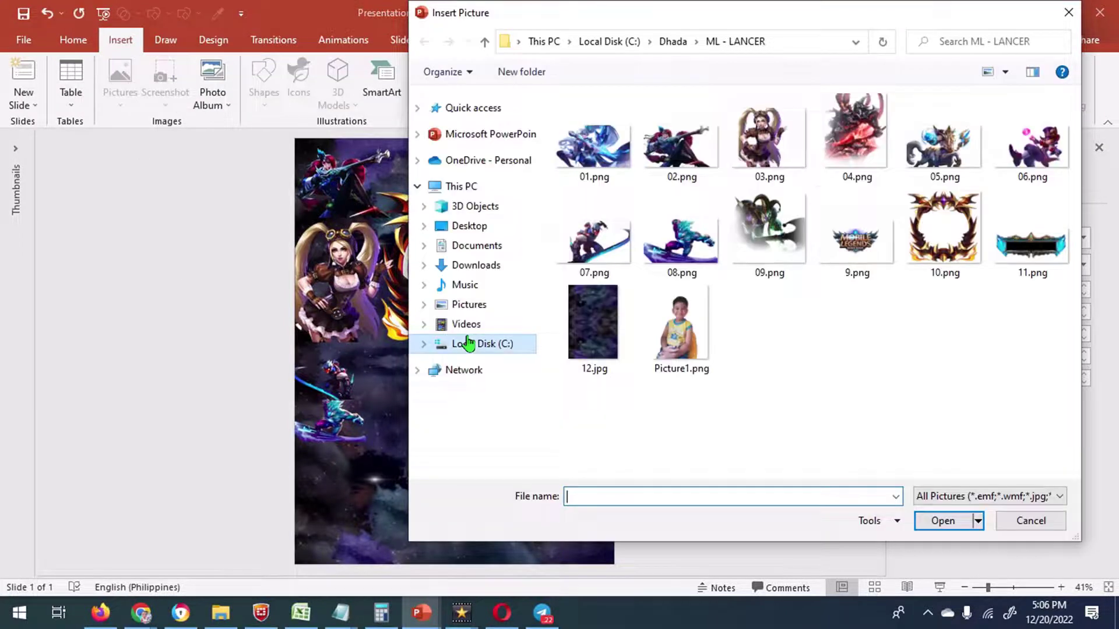
Insert 11.png as a nameplate banner and position it just below the gold-framed portrait
{"action": "left_click", "coordinate": [848, 250]}
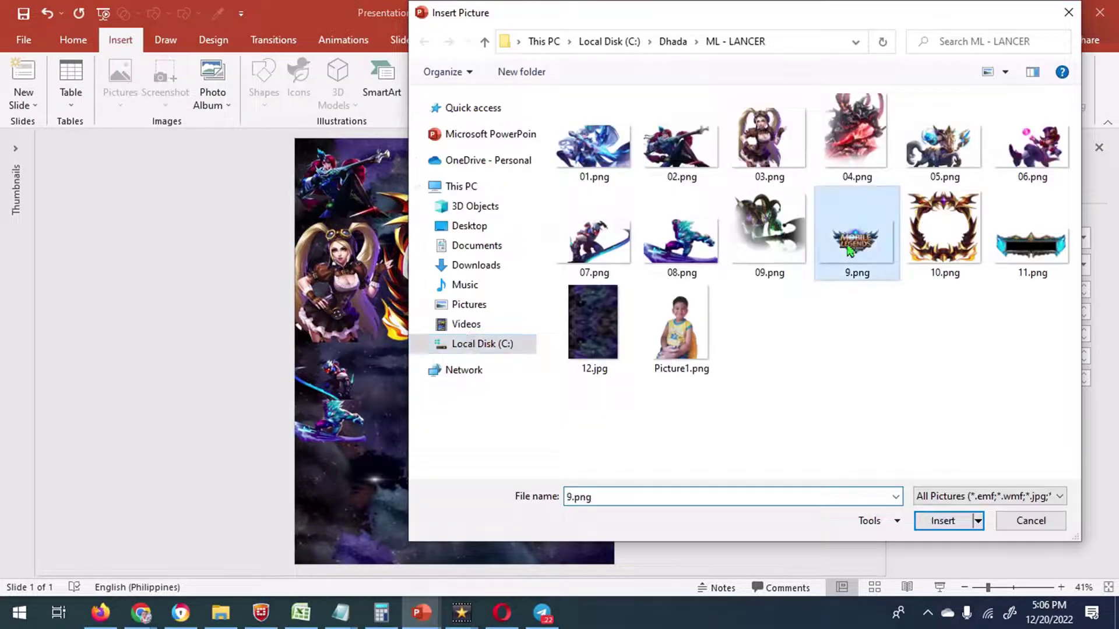
{"action": "left_click", "coordinate": [1031, 245], "text": "ctrl"}
{"action": "left_click", "coordinate": [1024, 275]}
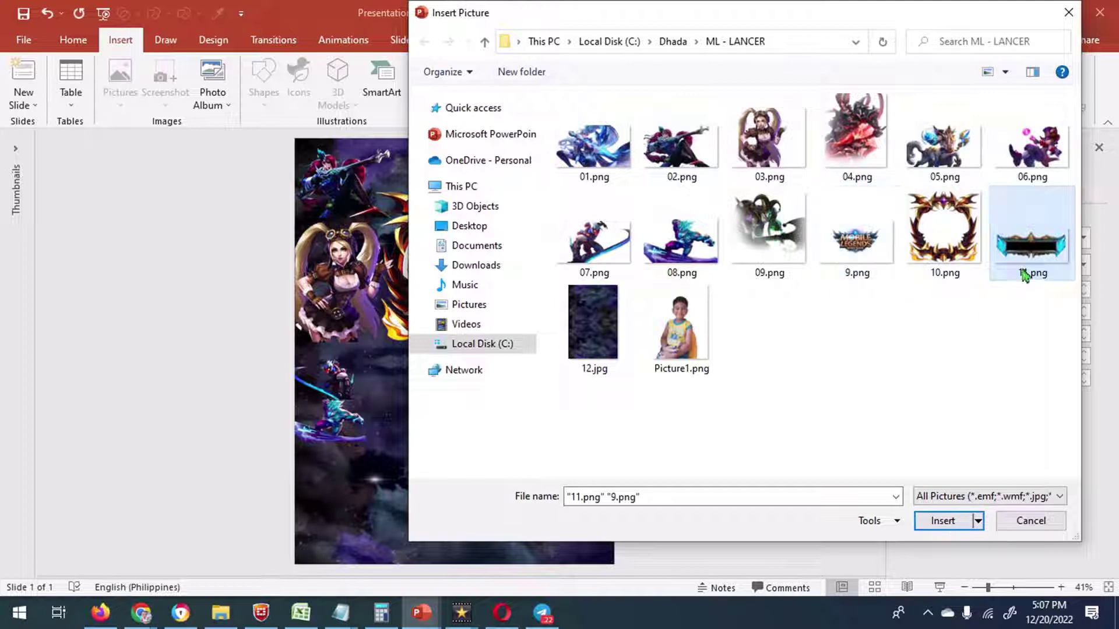
{"action": "left_click", "coordinate": [942, 520]}
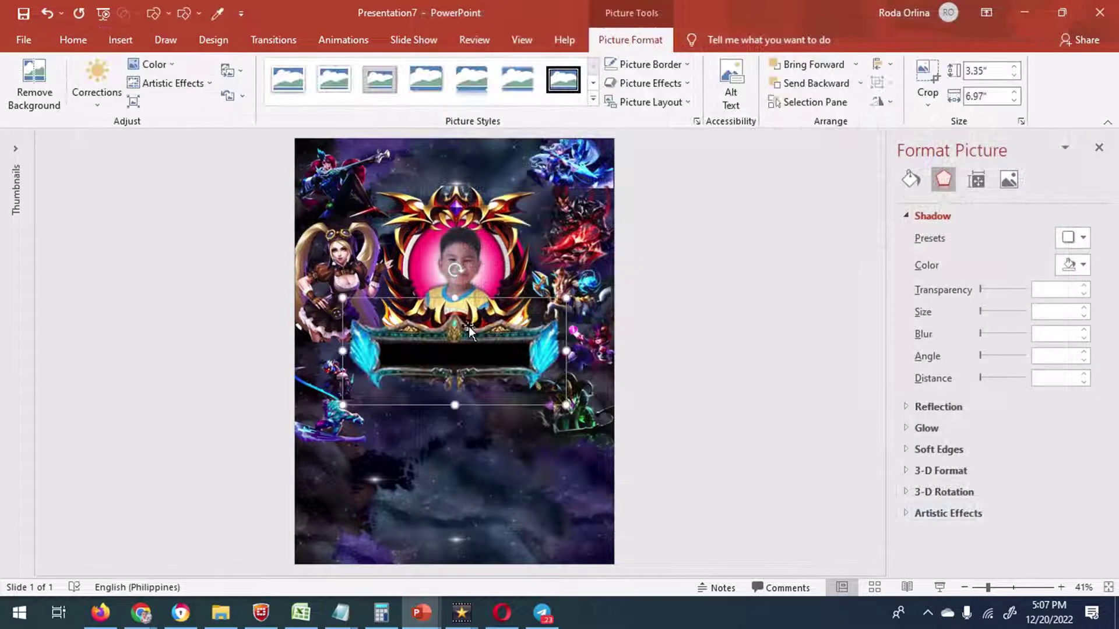
{"action": "left_click", "coordinate": [97, 87]}
{"action": "left_click", "coordinate": [479, 386]}
{"action": "left_click_drag", "start_coordinate": [479, 386], "coordinate": [483, 351]}
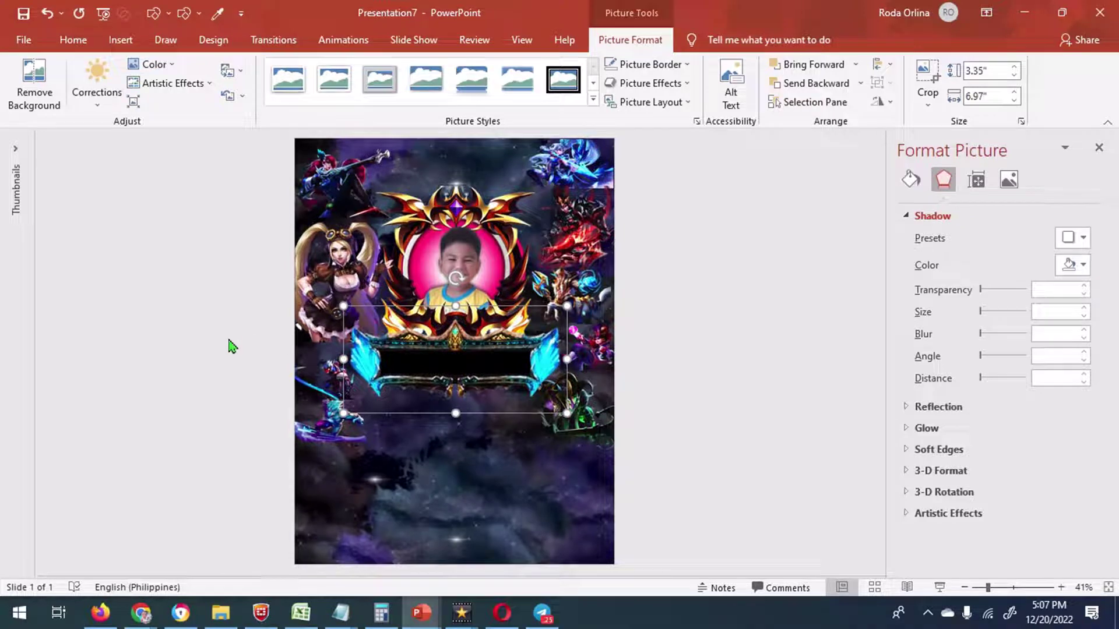
{"action": "left_click", "coordinate": [123, 48]}
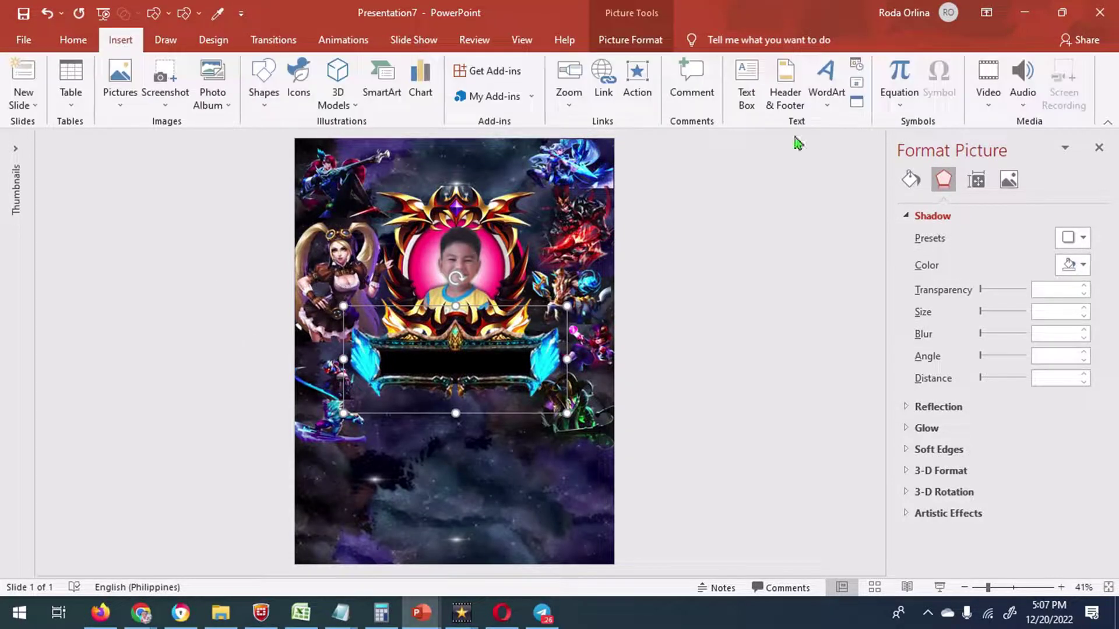
Add a text box reading 'CALLING ALL GAMERS!' in teal text
{"action": "left_click", "coordinate": [698, 65]}
{"action": "left_click", "coordinate": [706, 264]}
{"action": "left_click", "coordinate": [486, 247]}
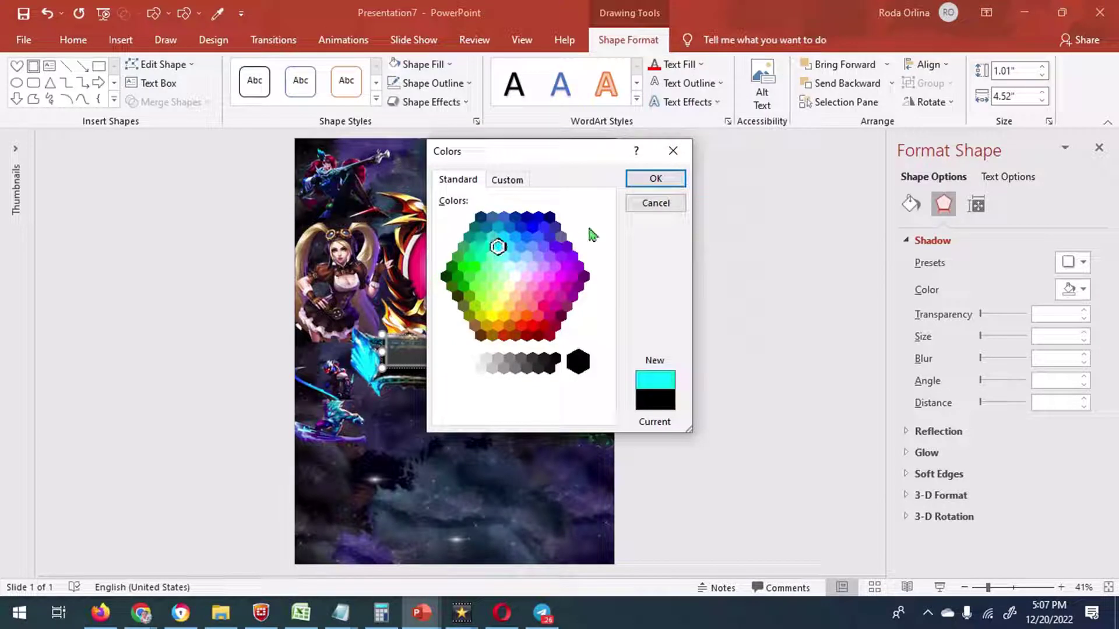
{"action": "left_click", "coordinate": [655, 178]}
{"action": "type", "text": "CALLING ALL GAMERS!"}
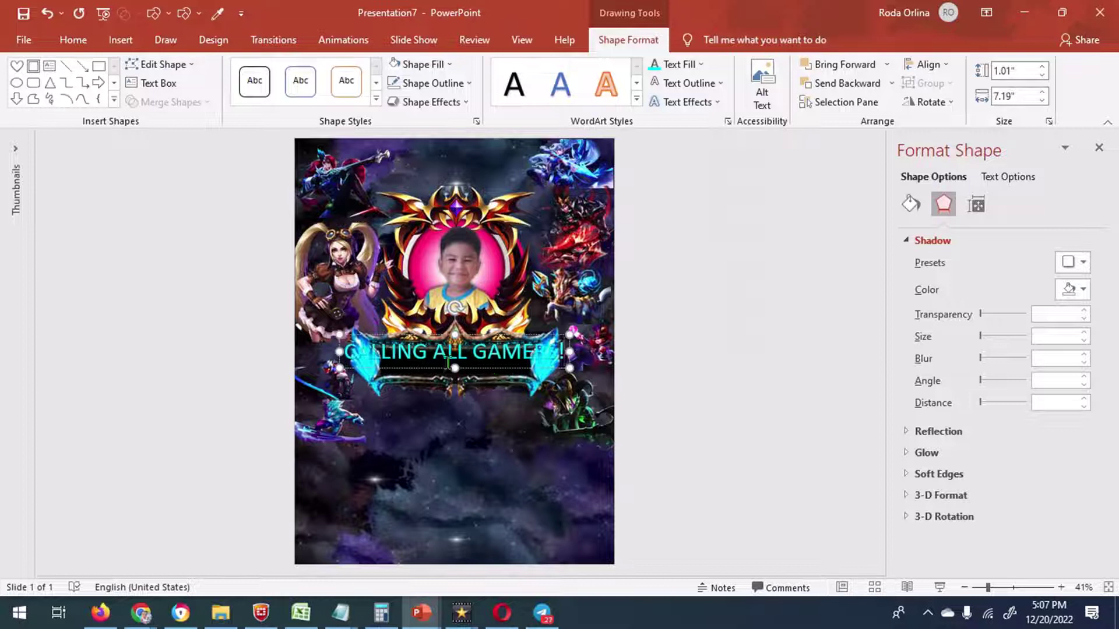
Set the heading to Copperplate Gothic Bold at a smaller font size
{"action": "left_click", "coordinate": [72, 39]}
{"action": "left_click", "coordinate": [315, 71]}
{"action": "scroll", "coordinate": [417, 128], "scroll_direction": "down", "scroll_amount": 1}
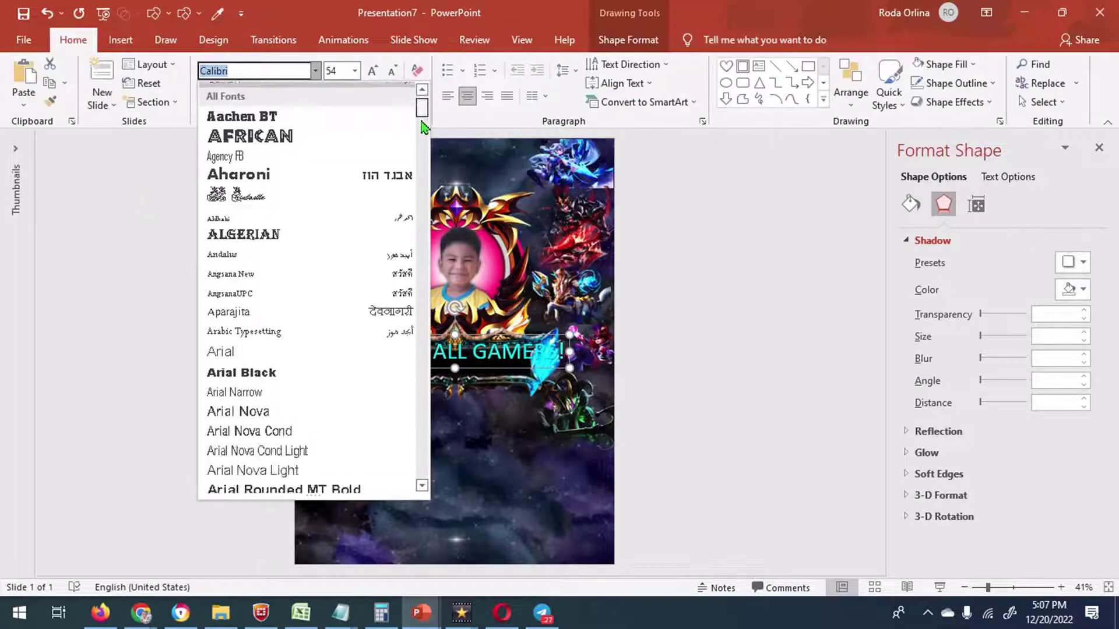
{"action": "scroll", "coordinate": [419, 171], "scroll_direction": "down", "scroll_amount": 5}
{"action": "scroll", "coordinate": [419, 173], "scroll_direction": "down", "scroll_amount": 10}
{"action": "left_click", "coordinate": [309, 446]}
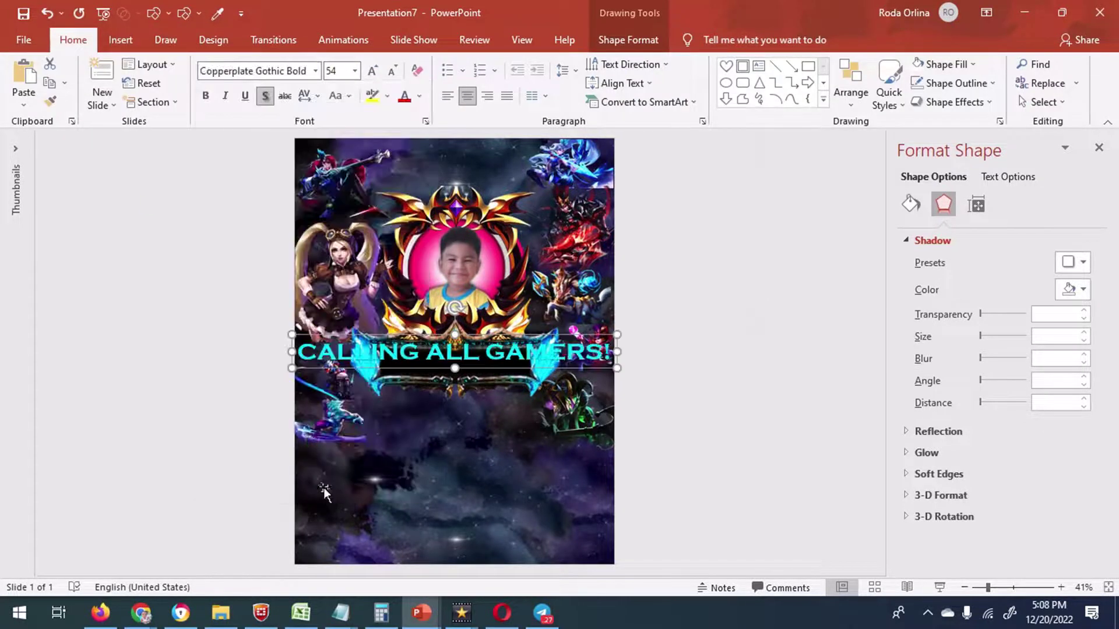
{"action": "left_click", "coordinate": [392, 70]}
{"action": "left_click", "coordinate": [392, 71]}
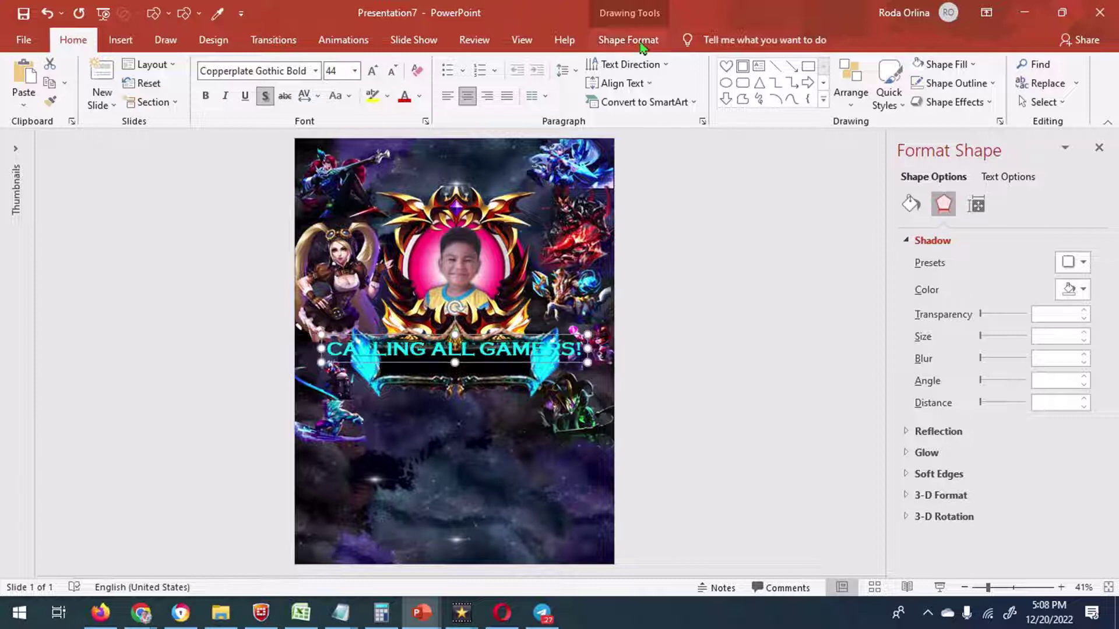
{"action": "left_click", "coordinate": [628, 39]}
{"action": "left_click", "coordinate": [686, 102]}
{"action": "left_click", "coordinate": [496, 375]}
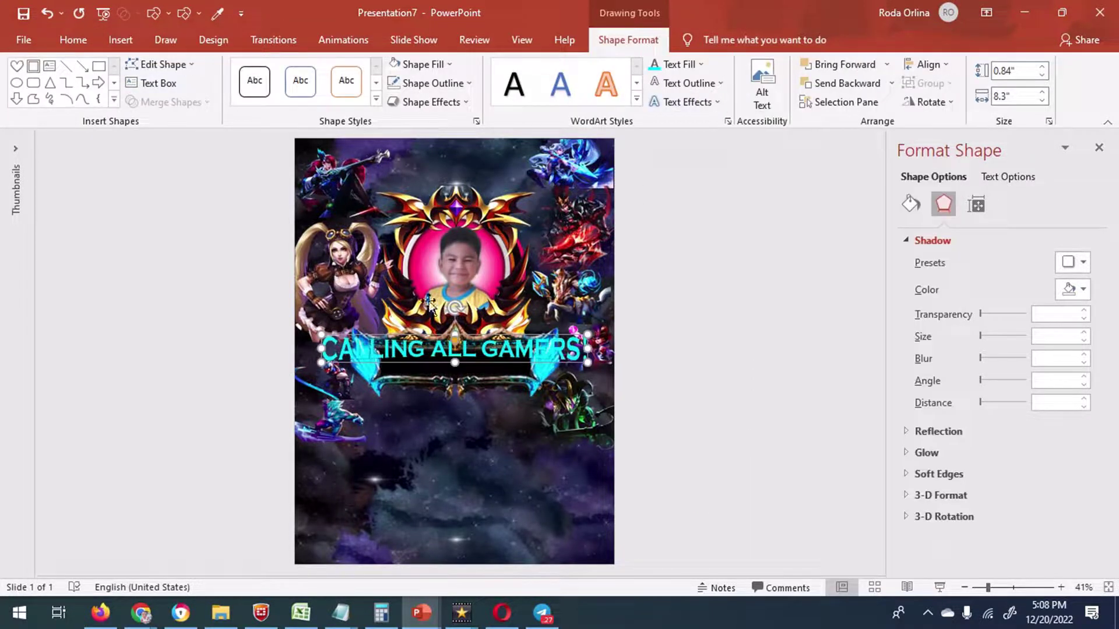
Position and resize the heading text box across the top of the slide
{"action": "left_click_drag", "start_coordinate": [473, 341], "coordinate": [444, 169]}
{"action": "left_click_drag", "start_coordinate": [561, 174], "coordinate": [519, 174]}
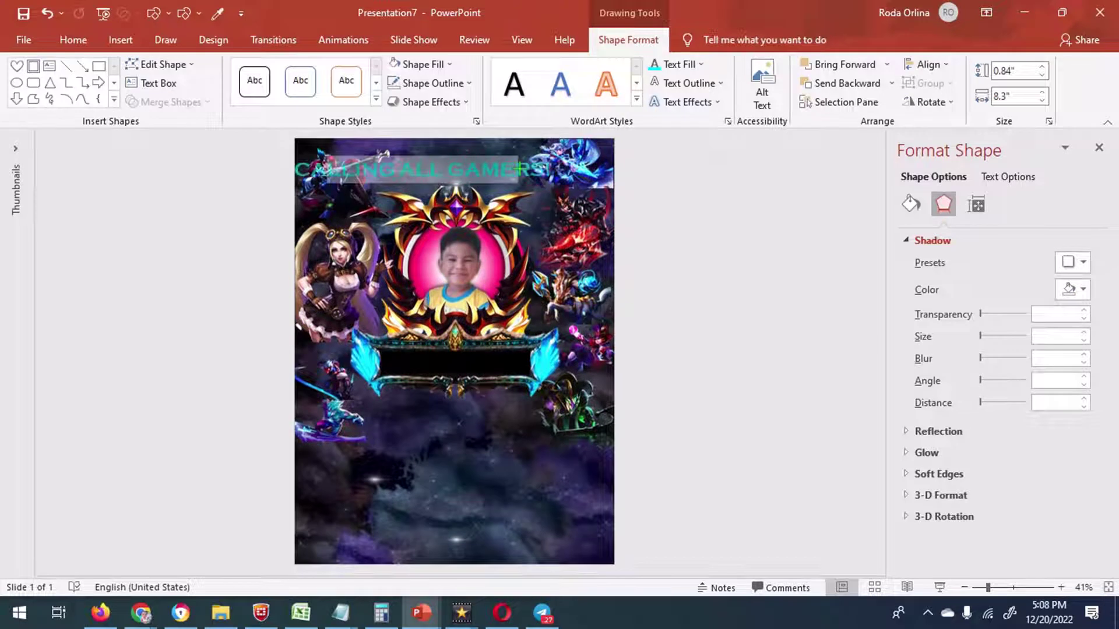
{"action": "left_click_drag", "start_coordinate": [330, 175], "coordinate": [386, 173]}
{"action": "left_click_drag", "start_coordinate": [515, 173], "coordinate": [526, 173]}
{"action": "left_click_drag", "start_coordinate": [454, 192], "coordinate": [454, 184]}
{"action": "left_click", "coordinate": [668, 214]}
{"action": "left_click", "coordinate": [458, 163]}
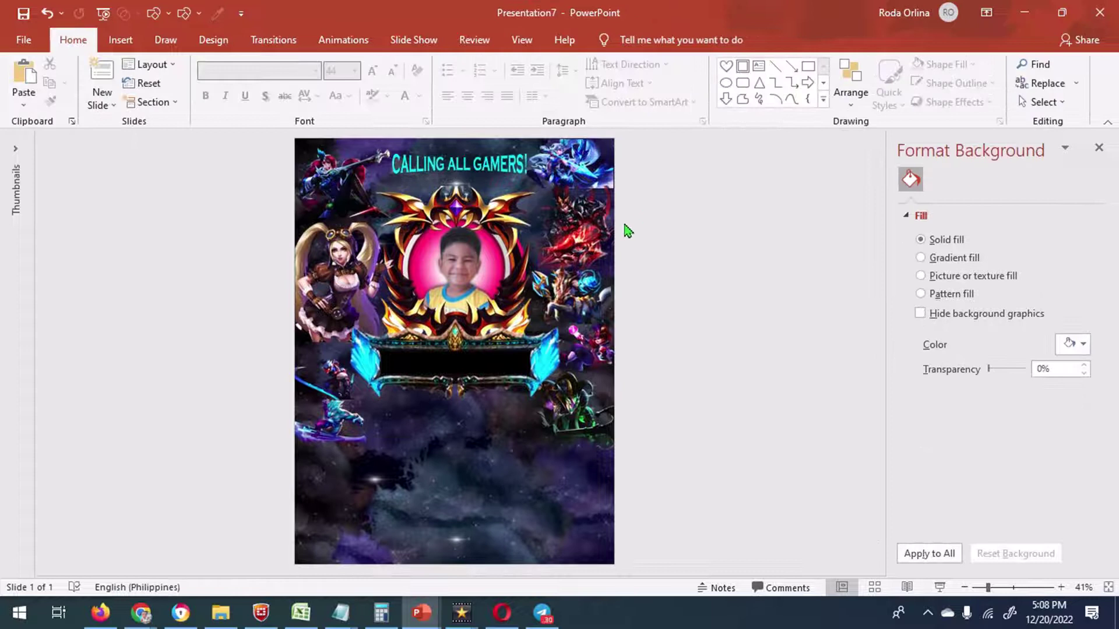
Insert a new WordArt text box
{"action": "left_click", "coordinate": [121, 39]}
{"action": "left_click", "coordinate": [826, 76]}
{"action": "left_click", "coordinate": [833, 138]}
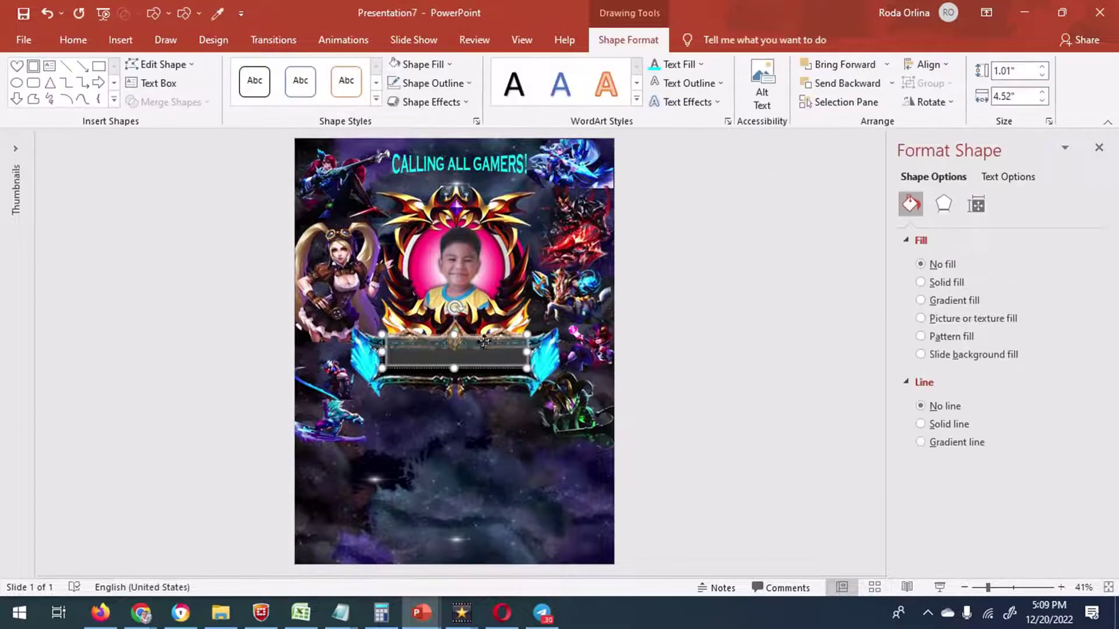
Type the child's name in Frozito 48 with tight spacing and place it on the banner
{"action": "type", "text": "LANCER PAUL"}
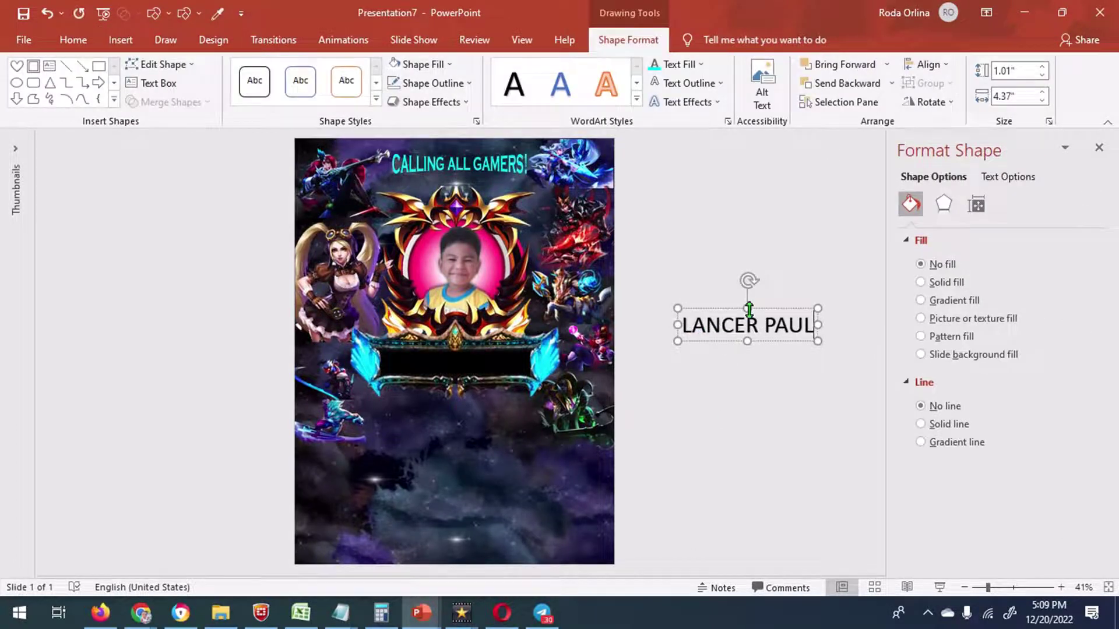
{"action": "left_click", "coordinate": [73, 40]}
{"action": "left_click", "coordinate": [316, 70]}
{"action": "scroll", "coordinate": [350, 263], "scroll_direction": "down", "scroll_amount": 10}
{"action": "scroll", "coordinate": [407, 226], "scroll_direction": "down", "scroll_amount": 10}
{"action": "left_click", "coordinate": [236, 88]}
{"action": "left_click", "coordinate": [392, 71]}
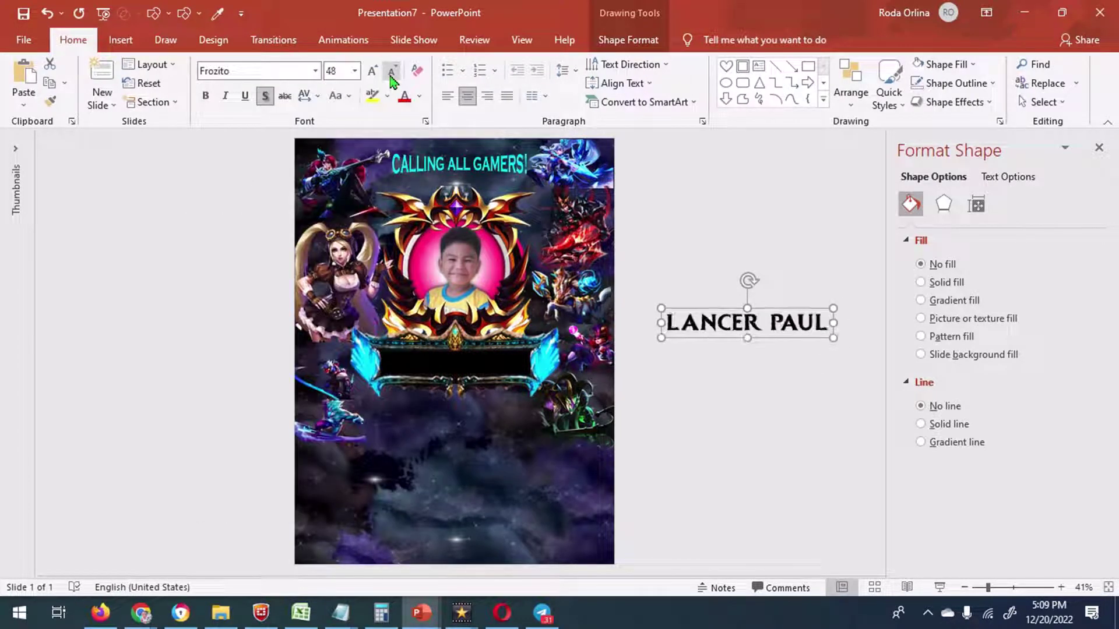
{"action": "left_click", "coordinate": [318, 96]}
{"action": "left_click", "coordinate": [338, 115]}
{"action": "left_click", "coordinate": [628, 40]}
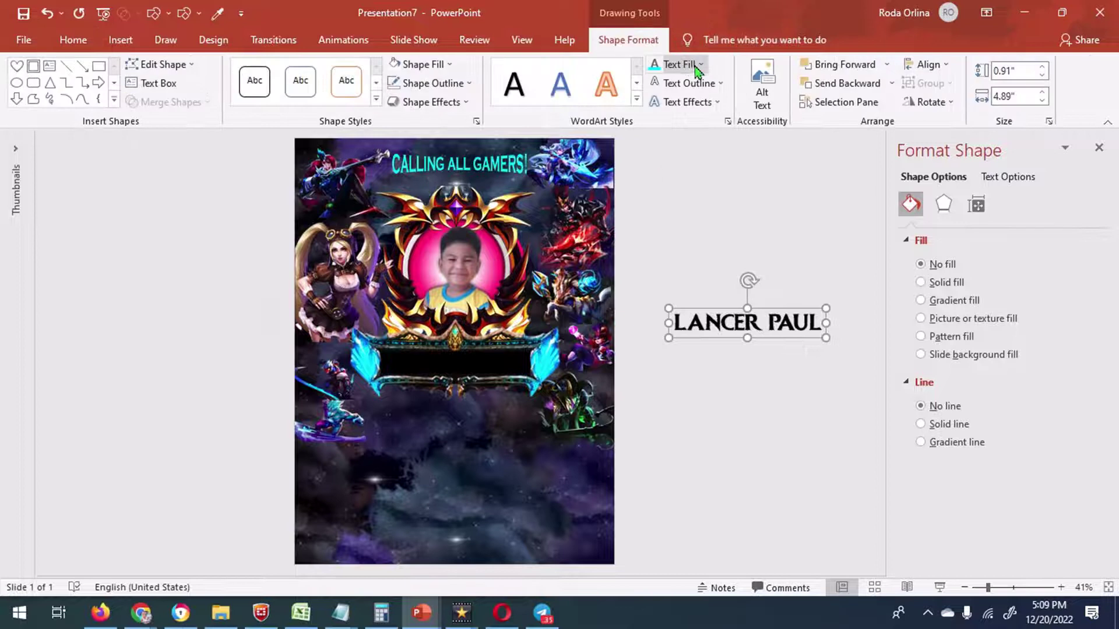
{"action": "left_click_drag", "start_coordinate": [747, 322], "coordinate": [455, 362]}
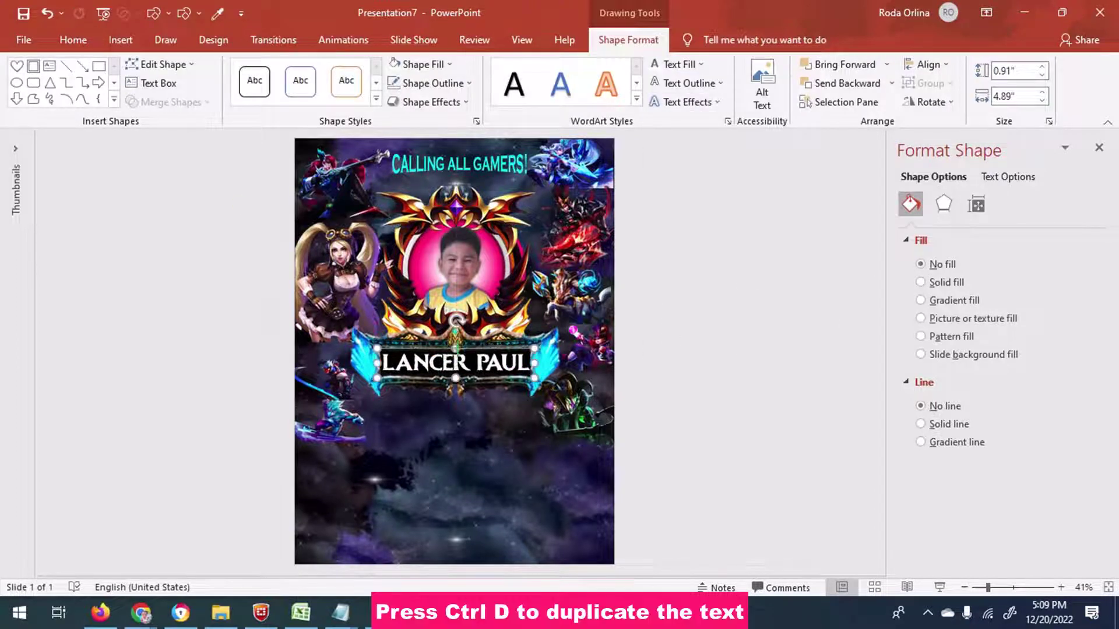
{"action": "left_click", "coordinate": [93, 46]}
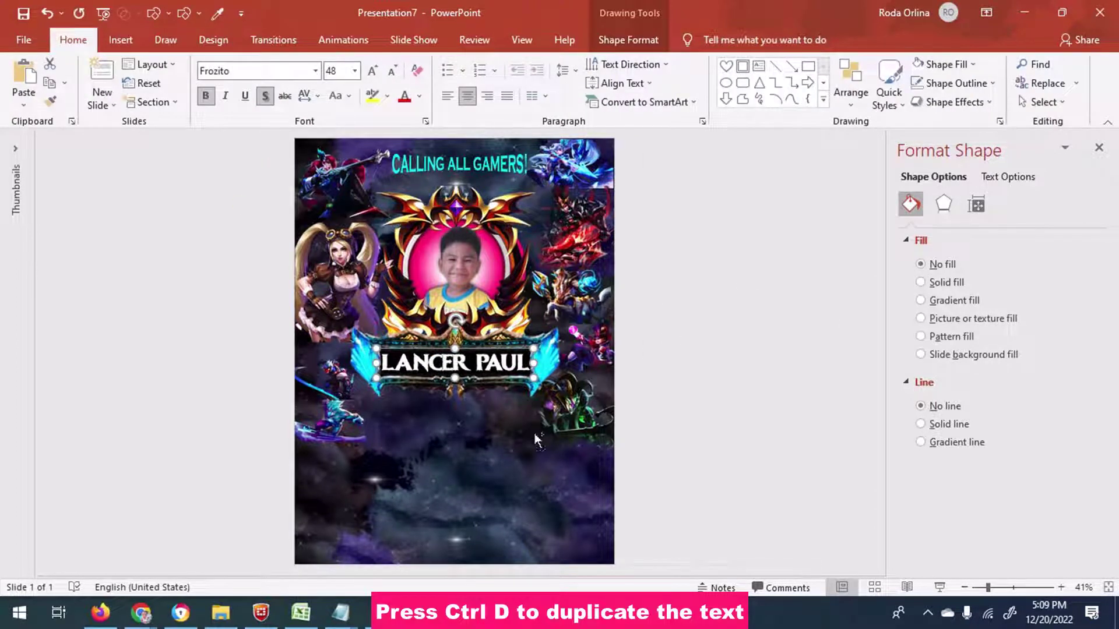
Duplicate it as 'is turning' in GROBOLD size 40 with looser letter spacing
{"action": "key", "text": "ctrl+d"}
{"action": "type", "text": "Is turning"}
{"action": "left_click", "coordinate": [340, 95]}
{"action": "left_click", "coordinate": [358, 156]}
{"action": "left_click", "coordinate": [315, 71]}
{"action": "left_click_drag", "start_coordinate": [421, 99], "coordinate": [421, 259]}
{"action": "left_click", "coordinate": [313, 384]}
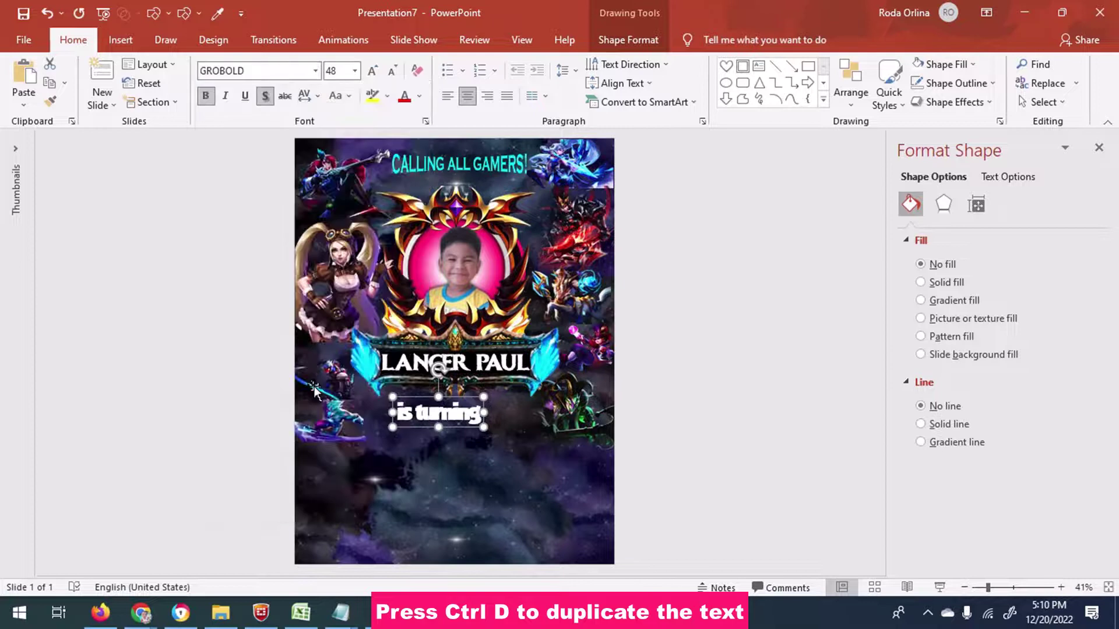
{"action": "left_click", "coordinate": [304, 96]}
{"action": "left_click", "coordinate": [337, 175]}
{"action": "left_click", "coordinate": [392, 71]}
{"action": "left_click", "coordinate": [391, 70]}
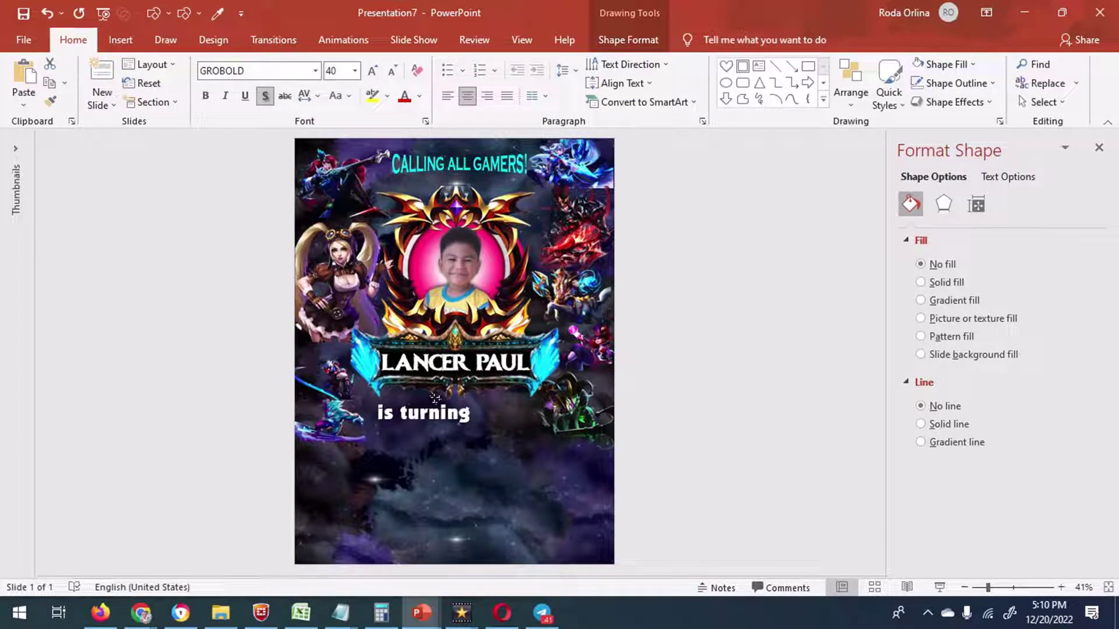
Duplicate that line as a large warped '8' in Aachen BT beside 'is turning'
{"action": "left_click", "coordinate": [435, 398]}
{"action": "key", "text": "ctrl+d"}
{"action": "type", "text": "8"}
{"action": "left_click", "coordinate": [315, 71]}
{"action": "left_click", "coordinate": [233, 244]}
{"action": "left_click", "coordinate": [627, 39]}
{"action": "left_click", "coordinate": [688, 102]}
{"action": "left_click", "coordinate": [781, 344]}
{"action": "mouse_move", "coordinate": [434, 478]}
{"action": "left_mouse_down"}
{"action": "mouse_move", "coordinate": [455, 499]}
{"action": "mouse_move", "coordinate": [508, 419]}
{"action": "mouse_move", "coordinate": [515, 441]}
{"action": "left_mouse_up"}
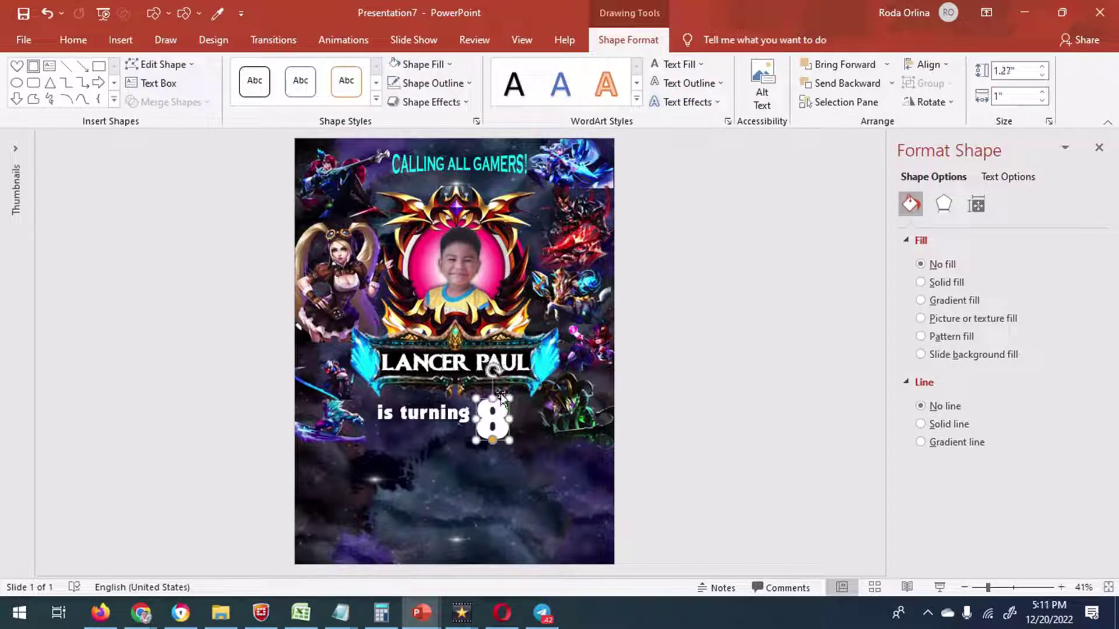
Give the cyan 8 a light-coloured drop shadow
{"action": "left_click_drag", "start_coordinate": [503, 395], "coordinate": [512, 398]}
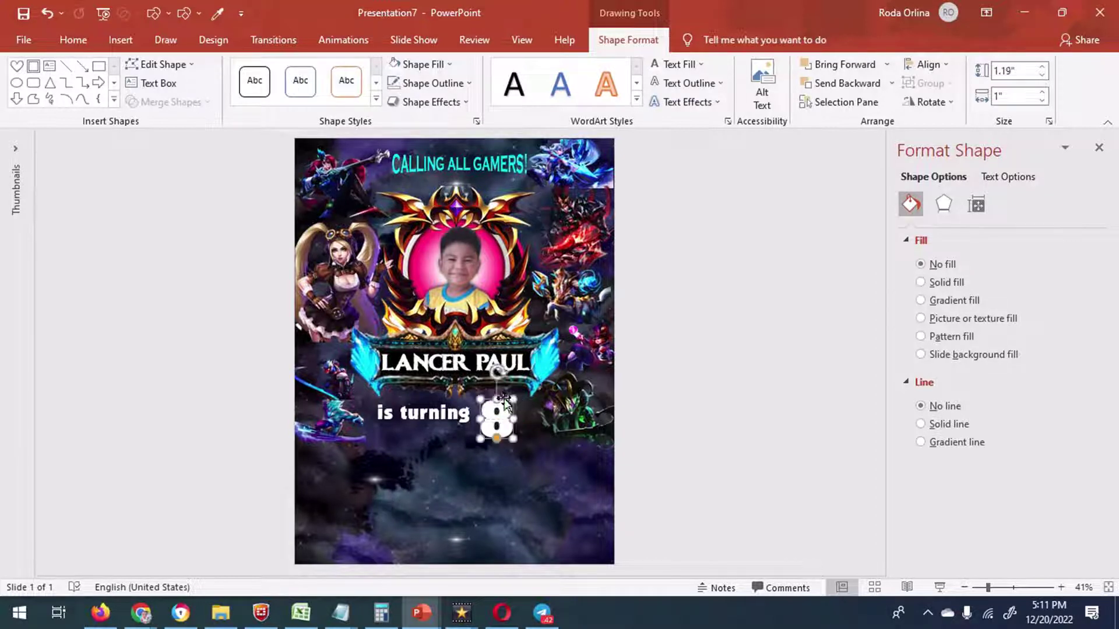
{"action": "left_click_drag", "start_coordinate": [511, 415], "coordinate": [512, 415]}
{"action": "key", "text": "ctrl+z"}
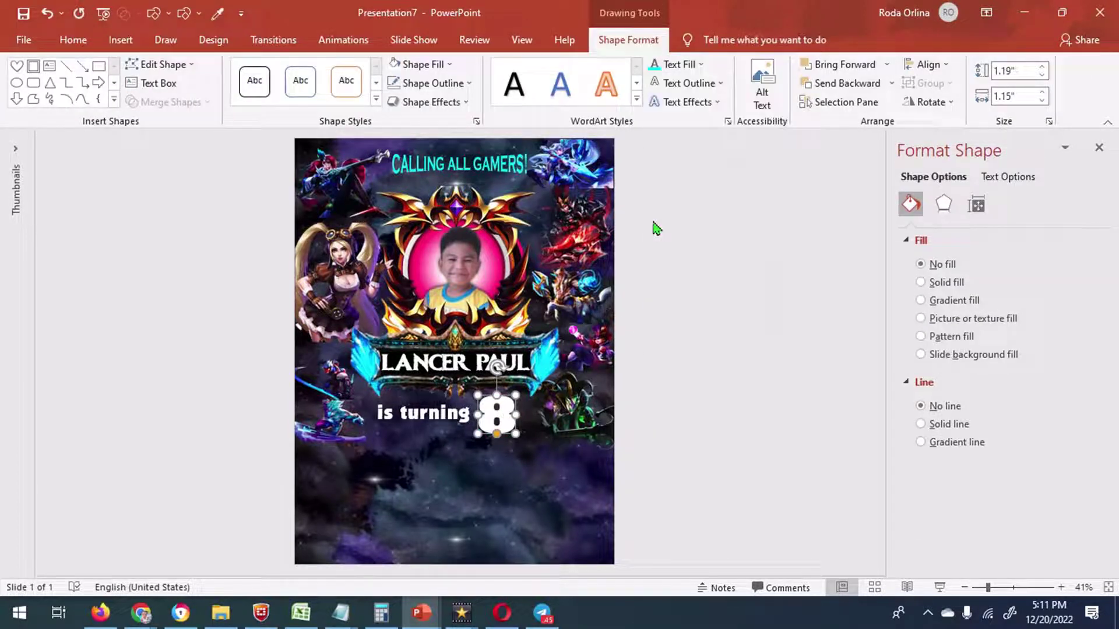
{"action": "left_click", "coordinate": [424, 401]}
{"action": "left_click", "coordinate": [500, 415]}
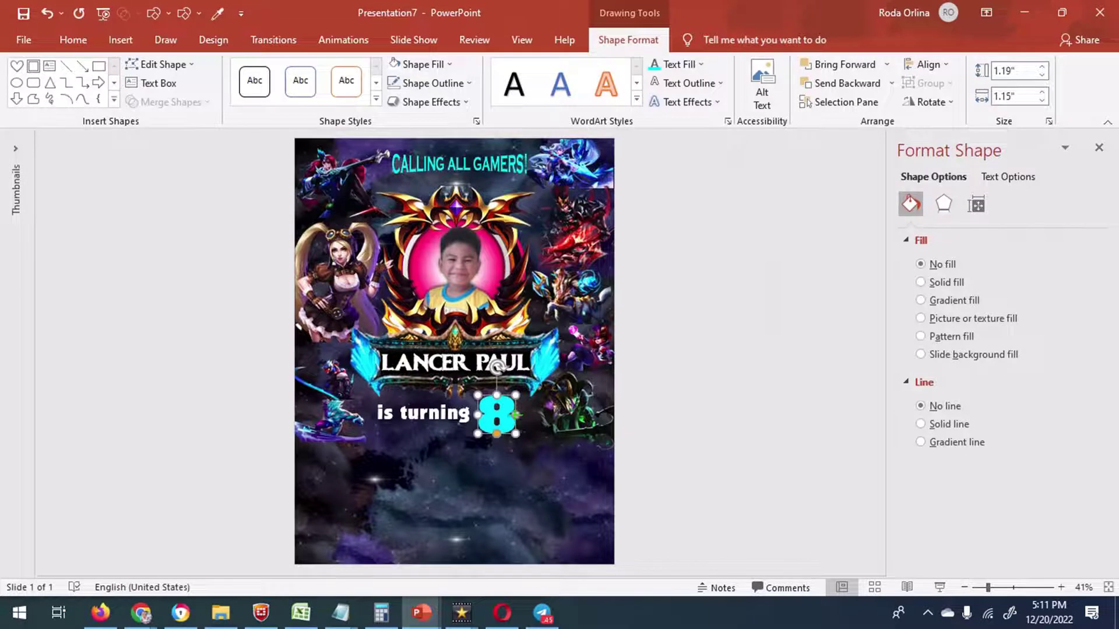
{"action": "key", "text": "Delete"}
{"action": "key", "text": "ctrl+z"}
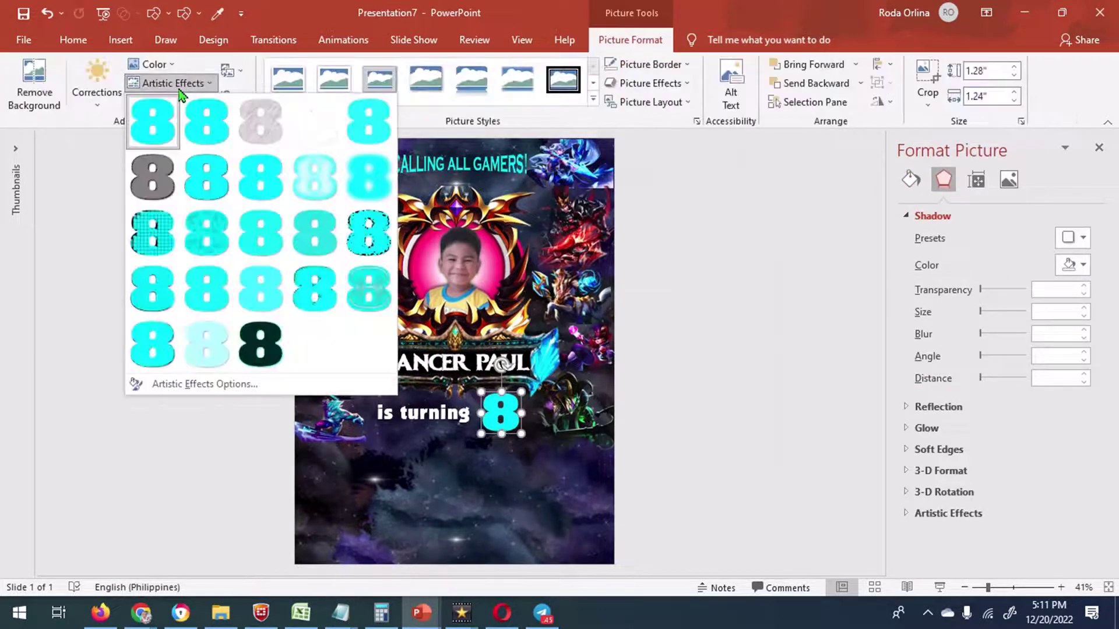
{"action": "left_click", "coordinate": [1082, 264]}
{"action": "left_click", "coordinate": [982, 303]}
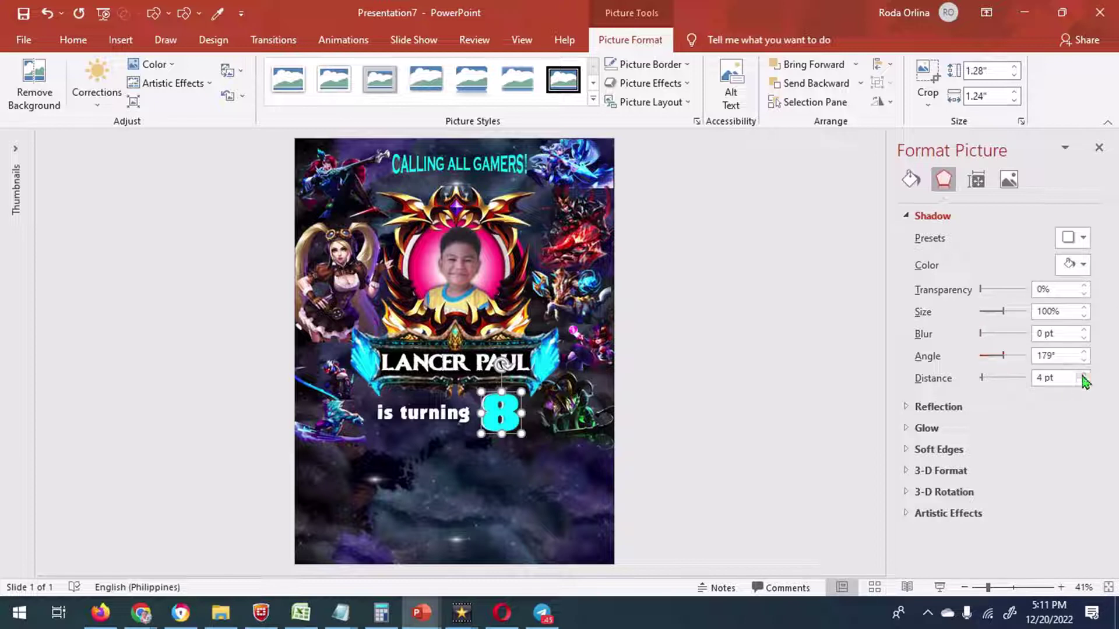
{"action": "key", "text": "ctrl+y"}
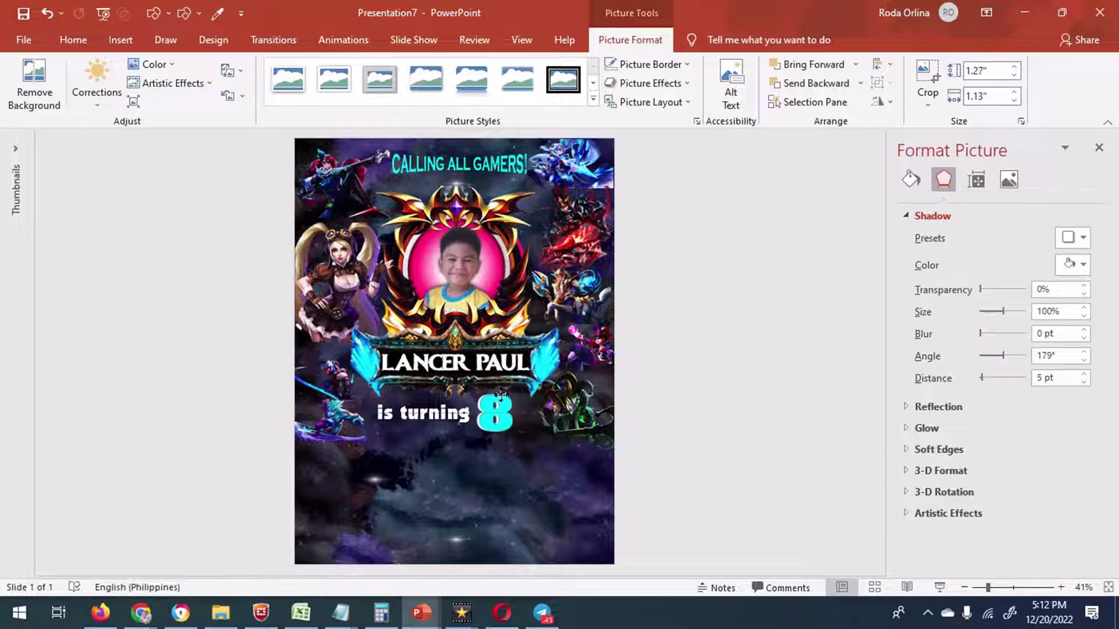
{"action": "left_click", "coordinate": [697, 368]}
Add a zero-blur shadow to the child's name and a coloured shadow to 'is turning'
{"action": "left_click", "coordinate": [448, 363]}
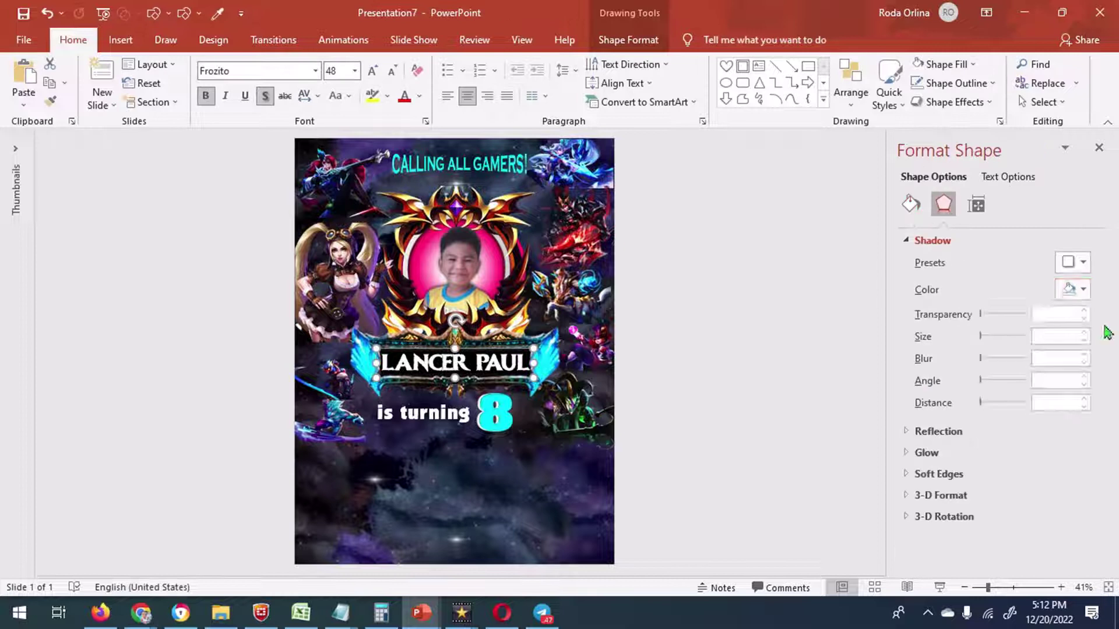
{"action": "left_click_drag", "start_coordinate": [990, 357], "coordinate": [962, 368]}
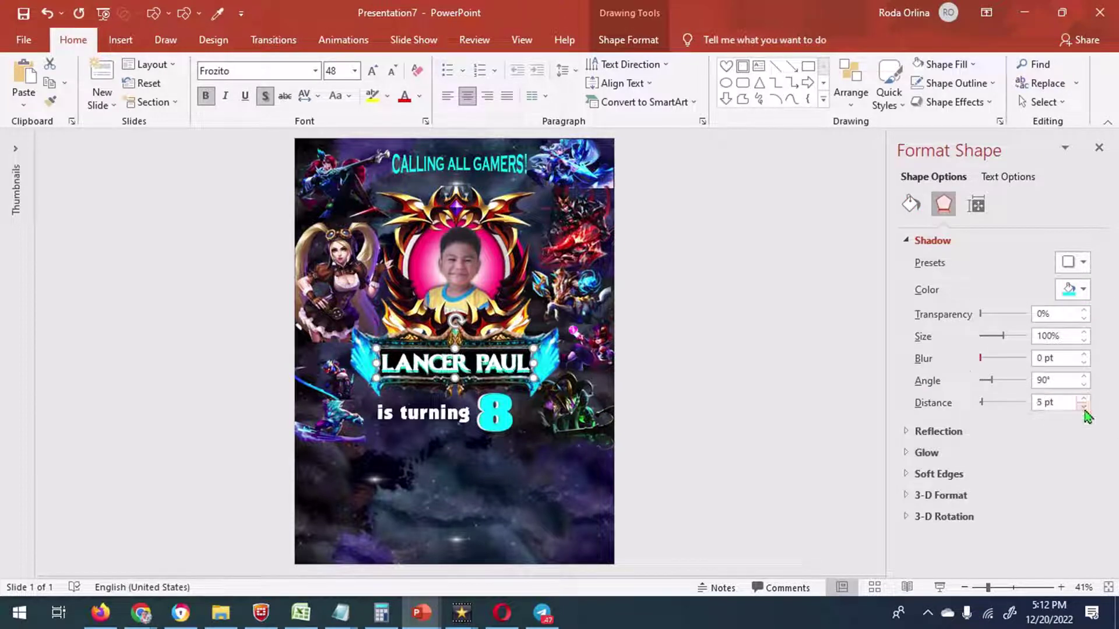
{"action": "left_click", "coordinate": [423, 413]}
{"action": "left_click", "coordinate": [1083, 290]}
{"action": "left_click", "coordinate": [984, 435]}
{"action": "type", "text": "15"}
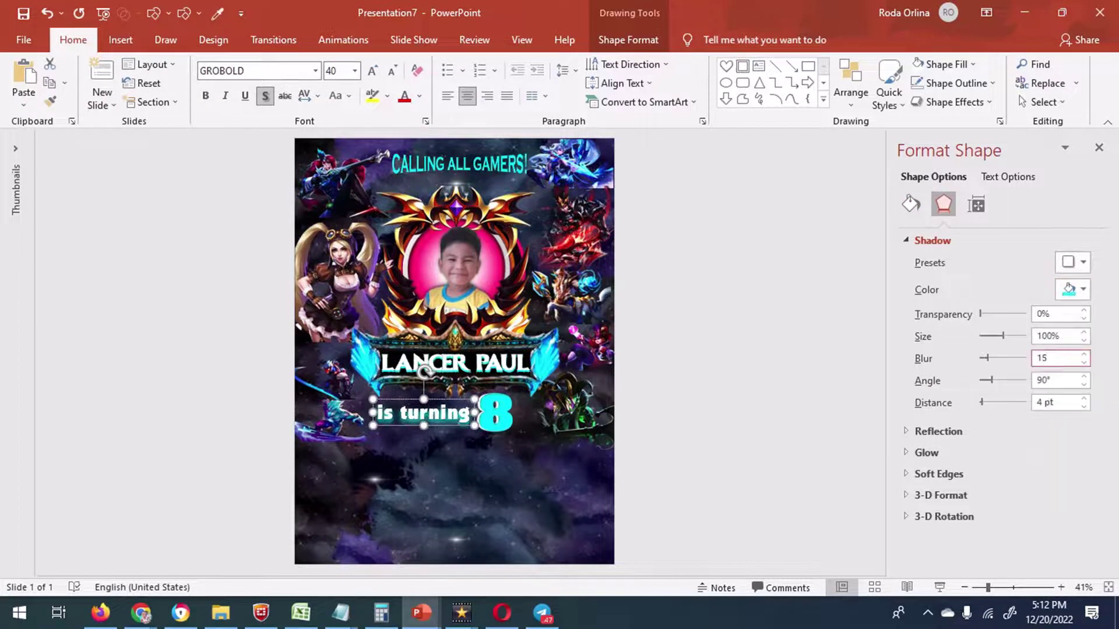
{"action": "left_click", "coordinate": [640, 427]}
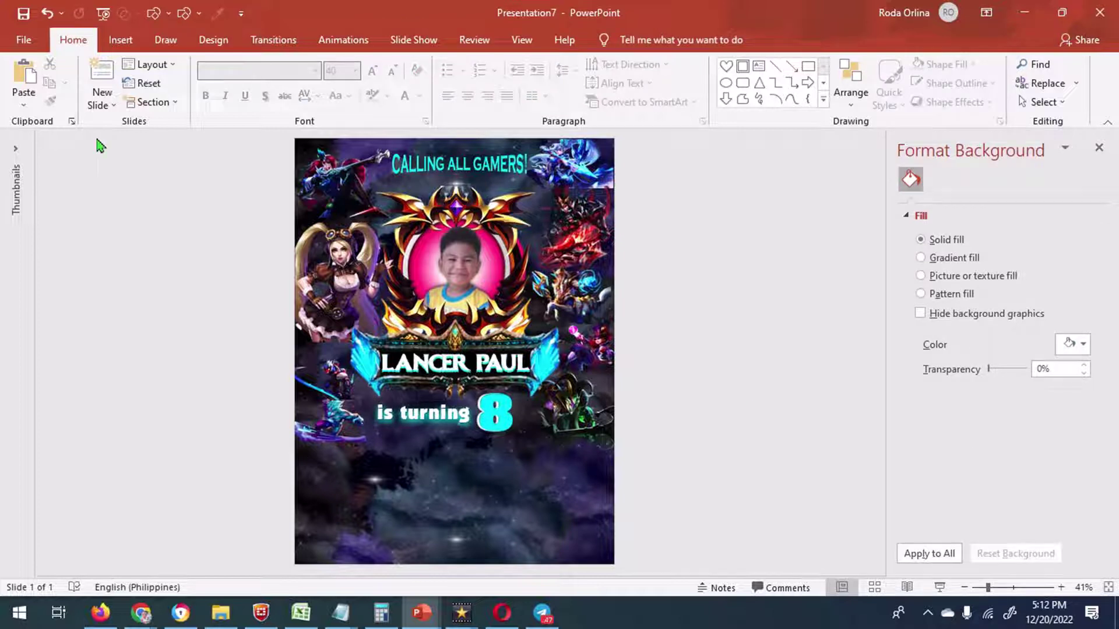
{"action": "left_click", "coordinate": [120, 39]}
{"action": "left_click", "coordinate": [263, 102]}
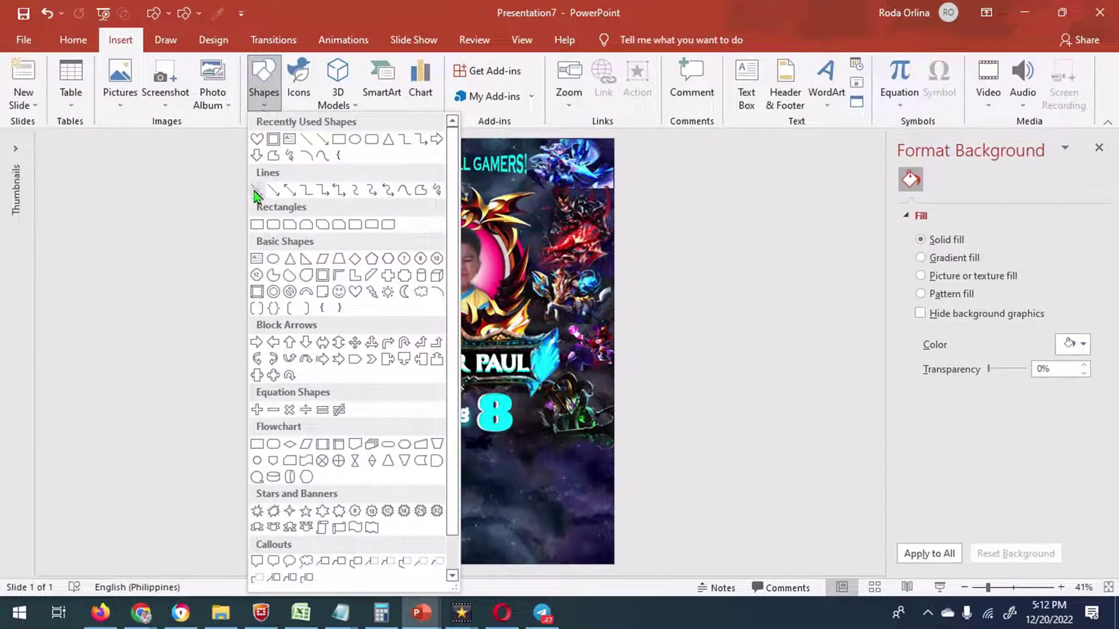
Draw a line below 'is turning' with a 6 pt dark orange outline
{"action": "left_click", "coordinate": [256, 188]}
{"action": "left_click_drag", "start_coordinate": [295, 441], "coordinate": [326, 475]}
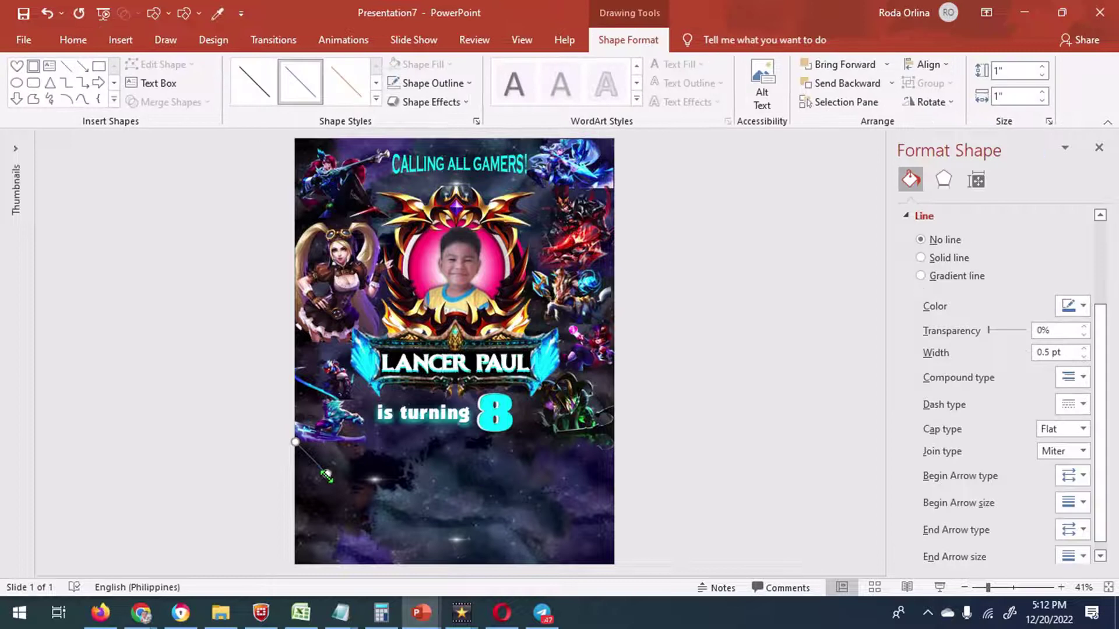
{"action": "left_click", "coordinate": [435, 83]}
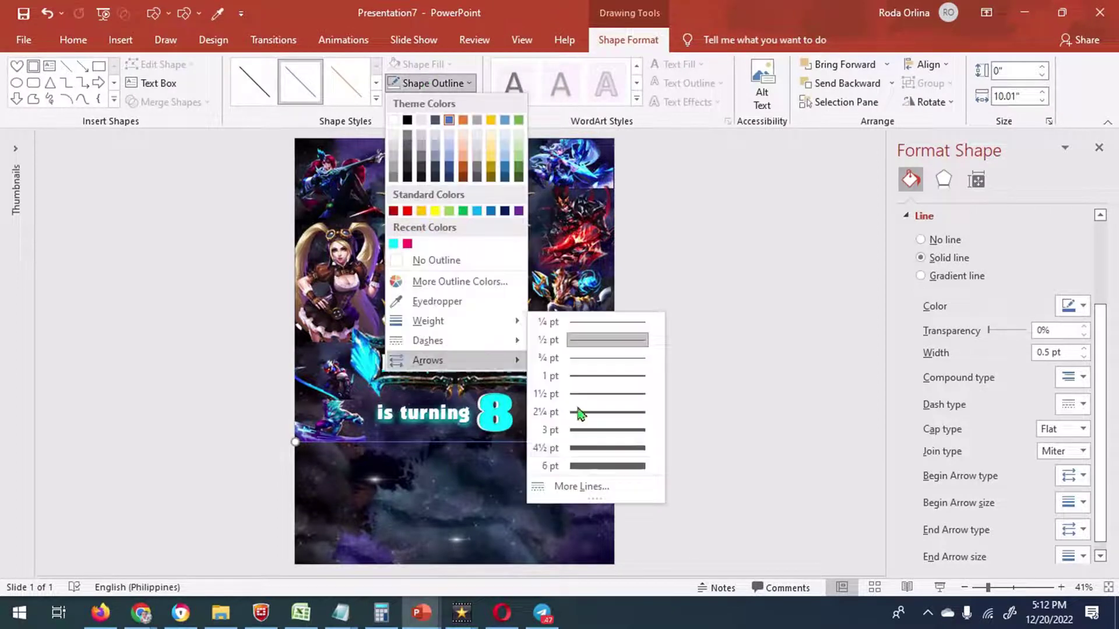
{"action": "left_click", "coordinate": [603, 466]}
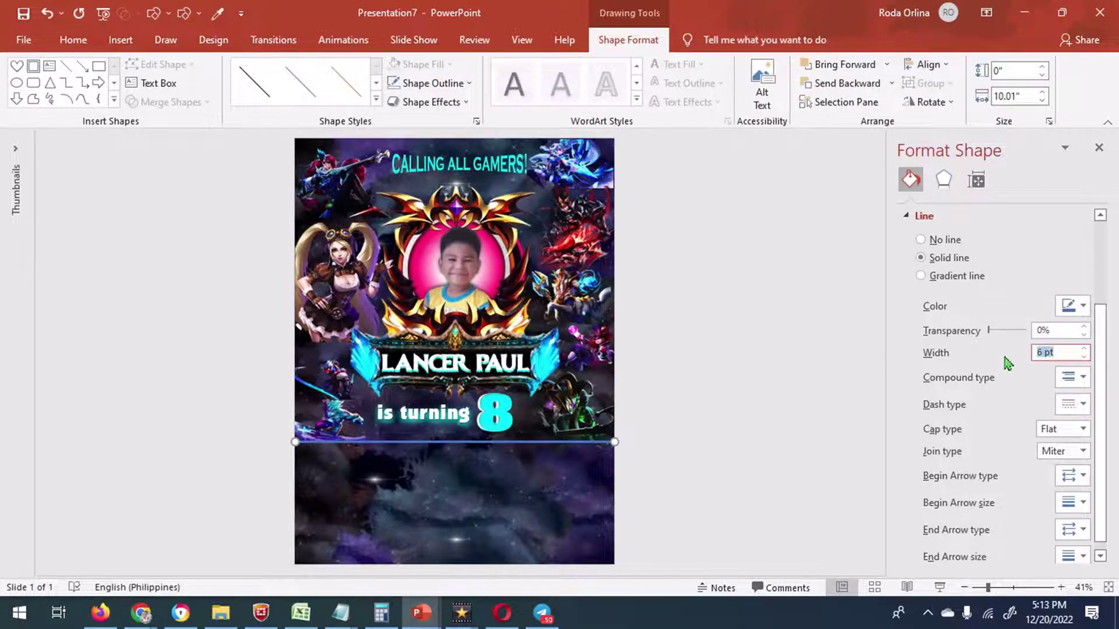
{"action": "left_click", "coordinate": [436, 83]}
{"action": "left_click", "coordinate": [466, 181]}
{"action": "left_click", "coordinate": [592, 460]}
{"action": "left_click", "coordinate": [557, 448]}
{"action": "left_click", "coordinate": [645, 453]}
Draw a full-width rectangle under the line with no outline and cyan fill
{"action": "left_click", "coordinate": [120, 40]}
{"action": "left_click", "coordinate": [261, 108]}
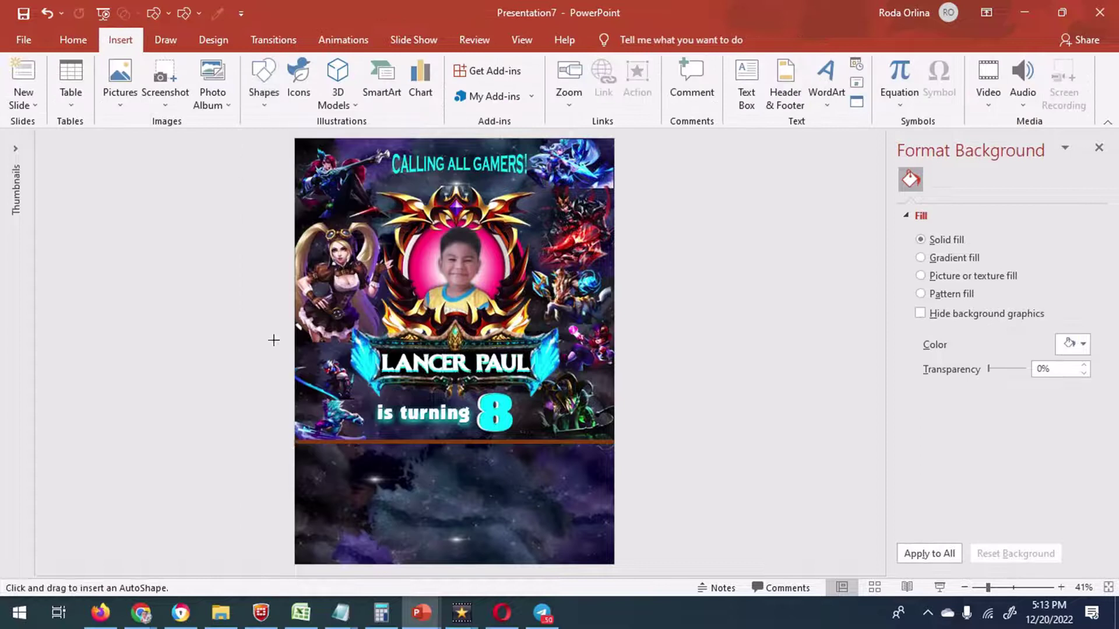
{"action": "left_click", "coordinate": [257, 226]}
{"action": "left_click_drag", "start_coordinate": [293, 441], "coordinate": [615, 482]}
{"action": "left_click", "coordinate": [432, 83]}
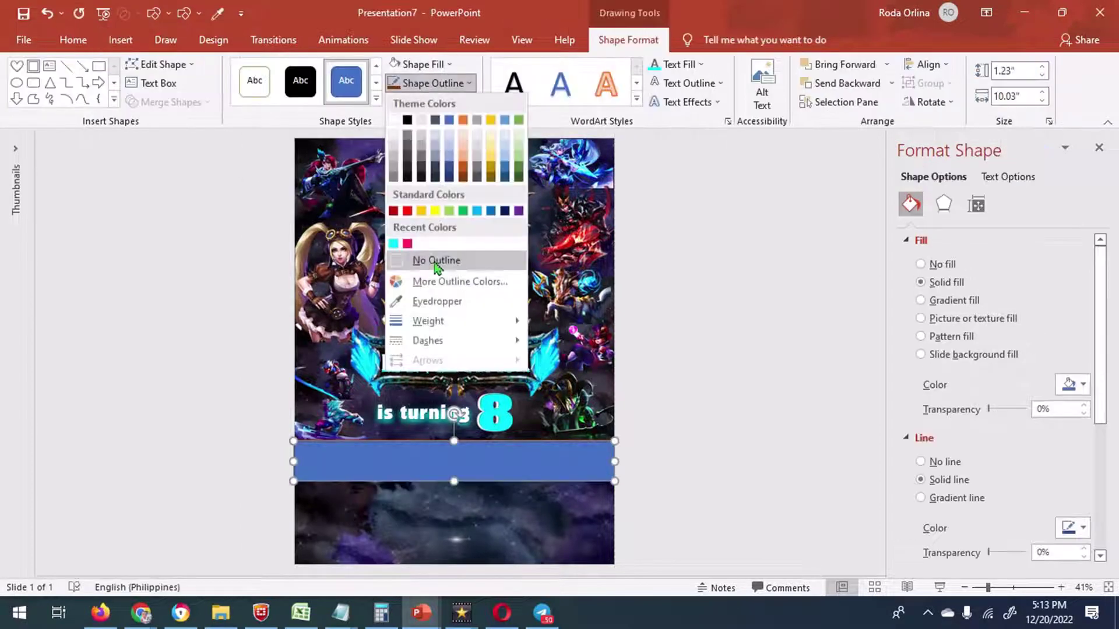
{"action": "left_click", "coordinate": [443, 260]}
{"action": "left_click", "coordinate": [422, 64]}
{"action": "left_click", "coordinate": [393, 227]}
{"action": "key", "text": "Escape"}
{"action": "left_click_drag", "start_coordinate": [520, 456], "coordinate": [478, 483]}
{"action": "key", "text": "Escape"}
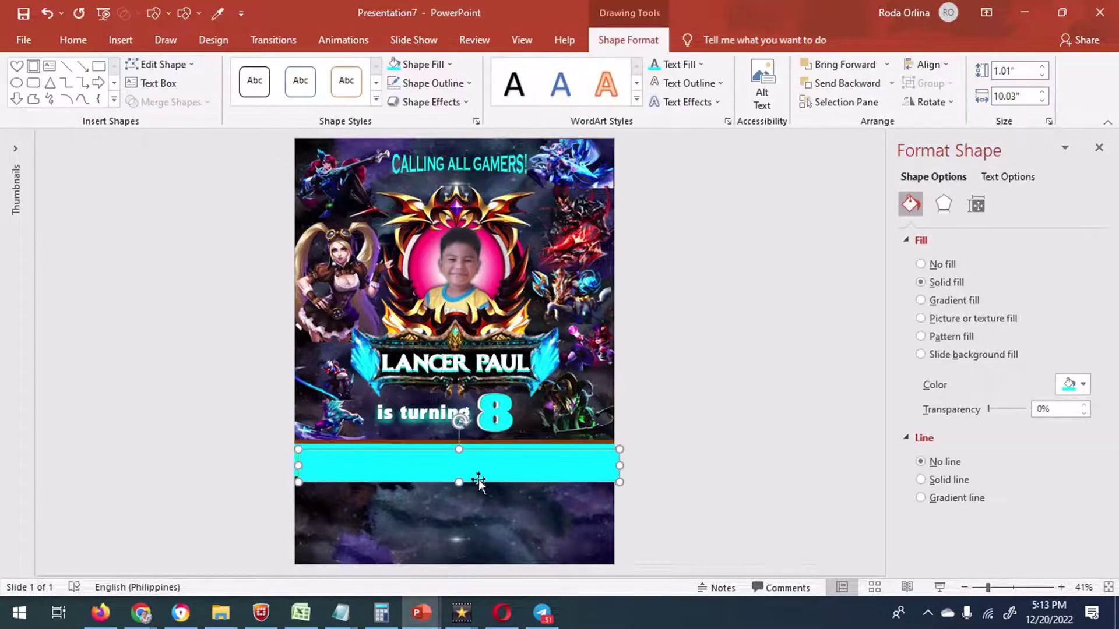
Add a narrow gold rectangle block in the middle of the cyan bar
{"action": "mouse_move", "coordinate": [435, 525]}
{"action": "left_mouse_down"}
{"action": "mouse_move", "coordinate": [557, 558]}
{"action": "mouse_move", "coordinate": [474, 460]}
{"action": "mouse_move", "coordinate": [450, 460]}
{"action": "left_mouse_up"}
{"action": "left_click", "coordinate": [438, 69]}
{"action": "left_click", "coordinate": [419, 192]}
{"action": "key", "text": "Escape"}
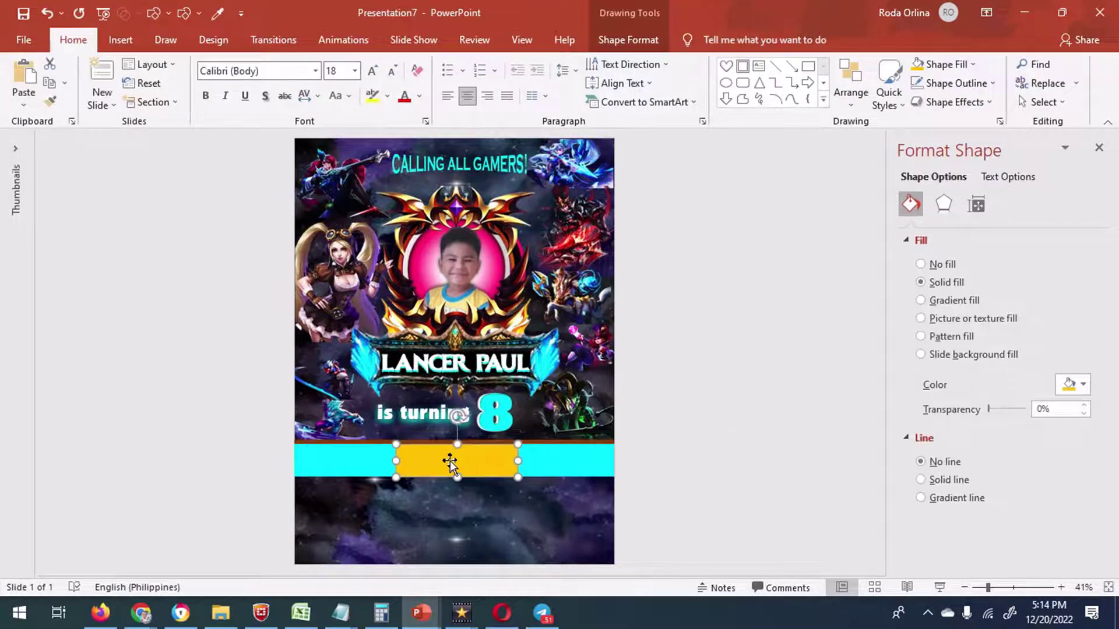
{"action": "left_click", "coordinate": [425, 444]}
{"action": "left_click_drag", "start_coordinate": [425, 460], "coordinate": [407, 461]}
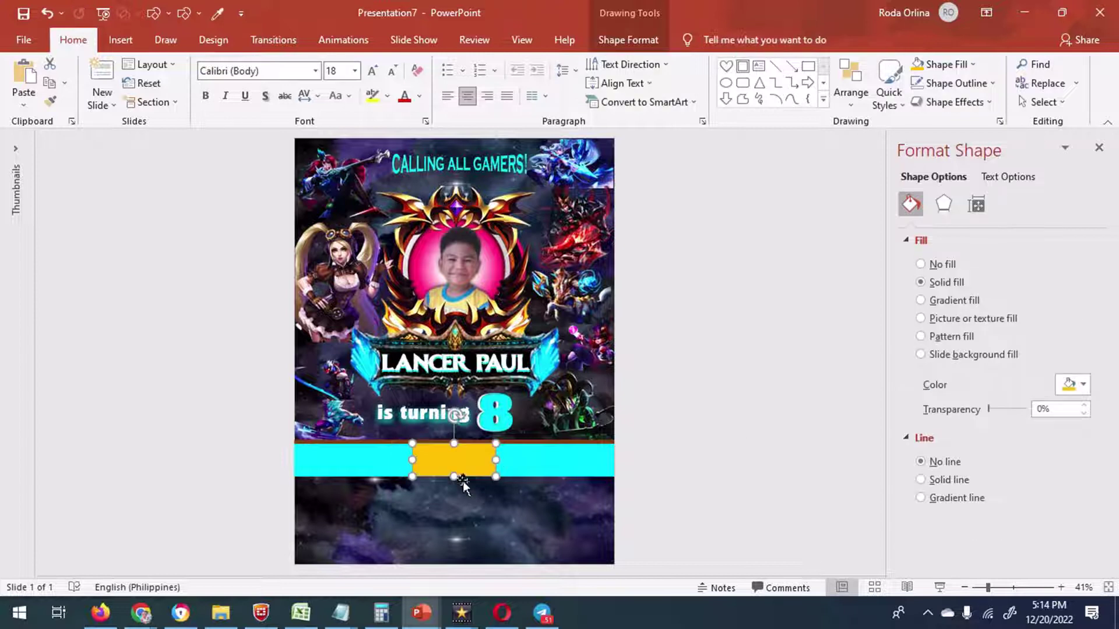
{"action": "left_click", "coordinate": [676, 432]}
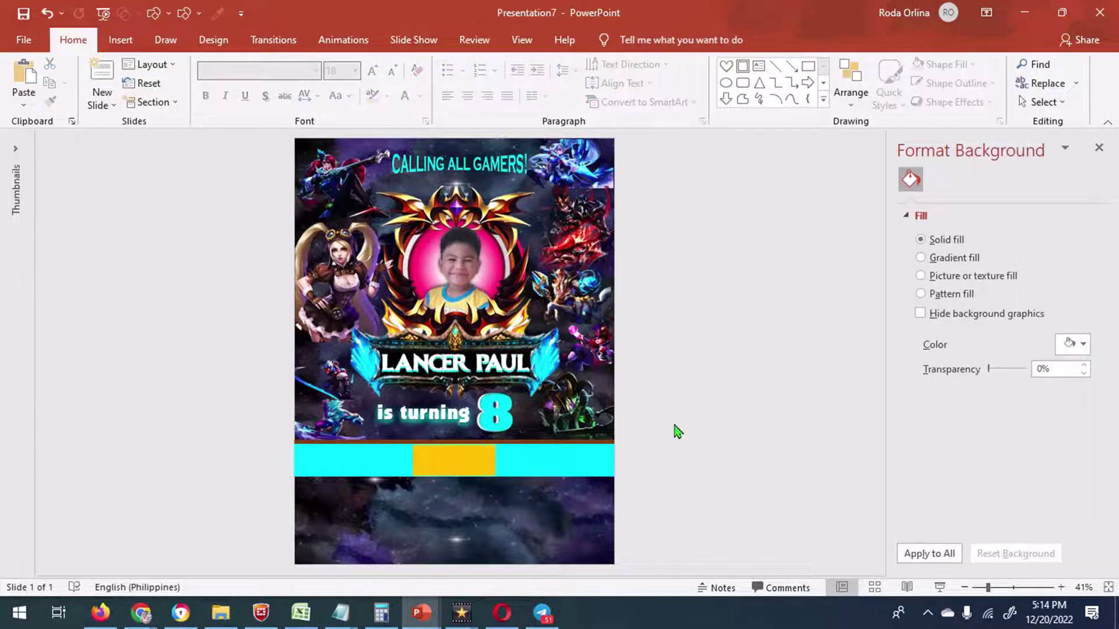
{"action": "left_click", "coordinate": [121, 40]}
Add WordArt 'SUNDAY / 10:00 AM' in GROBOLD size 32 on the banner's left
{"action": "left_click", "coordinate": [828, 87]}
{"action": "left_click", "coordinate": [827, 82]}
{"action": "left_click_drag", "start_coordinate": [458, 360], "coordinate": [731, 427]}
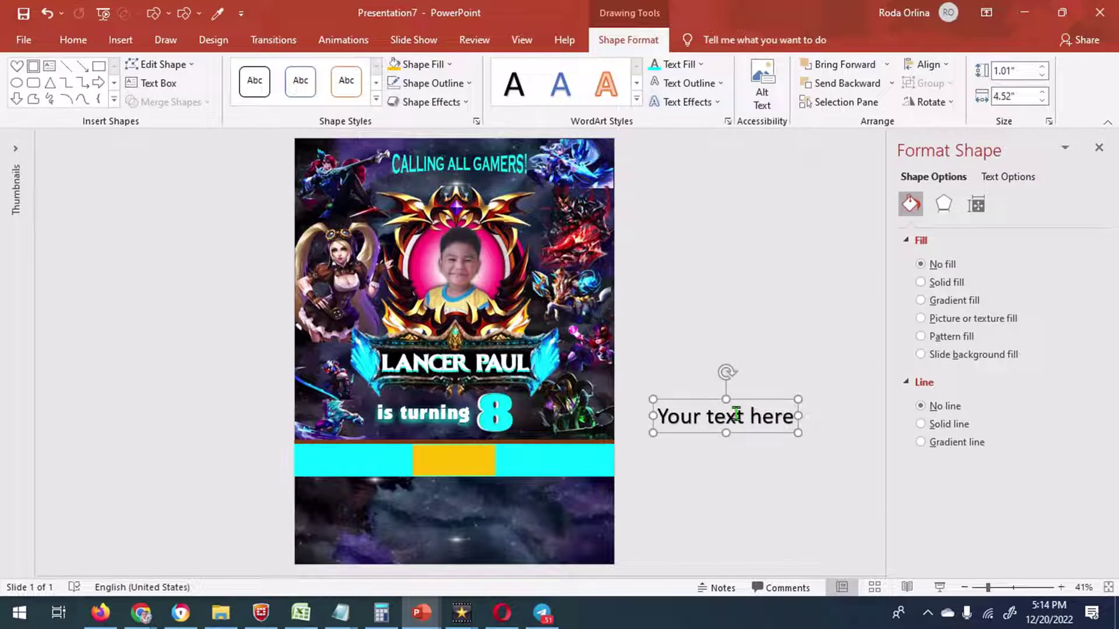
{"action": "type", "text": "SUNDAY"}
{"action": "key", "text": "Return"}
{"action": "type", "text": "10:00"}
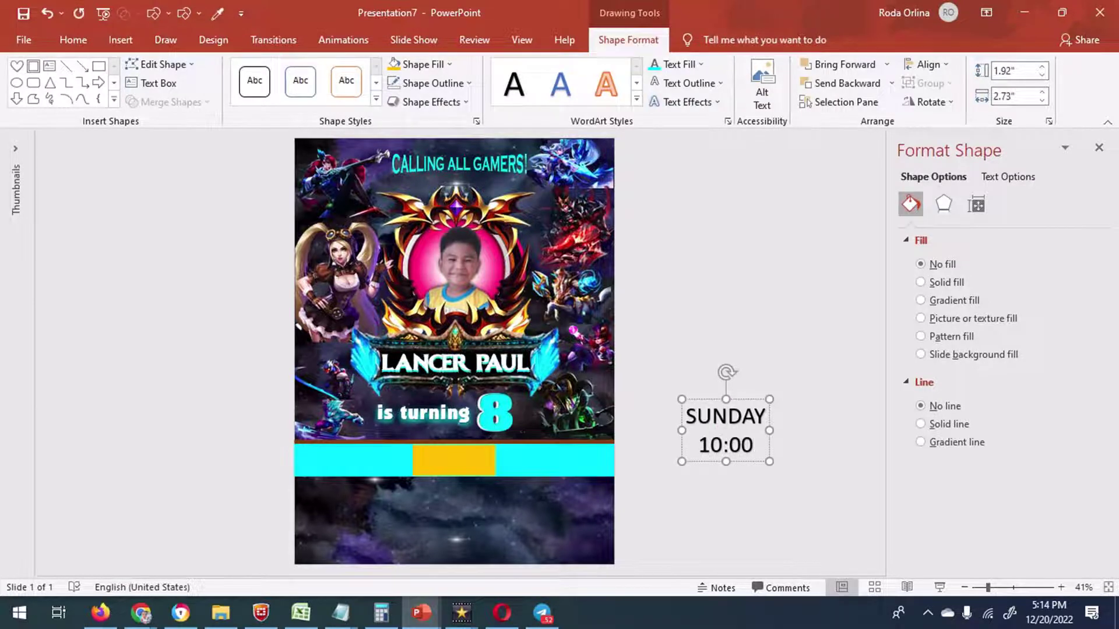
{"action": "type", "text": " AM"}
{"action": "left_click", "coordinate": [73, 40]}
{"action": "left_click", "coordinate": [315, 70]}
{"action": "left_click", "coordinate": [273, 186]}
{"action": "left_click", "coordinate": [394, 70]}
{"action": "left_click", "coordinate": [394, 71]}
{"action": "left_click", "coordinate": [394, 70]}
{"action": "left_click", "coordinate": [394, 70]}
{"action": "left_click", "coordinate": [394, 71]}
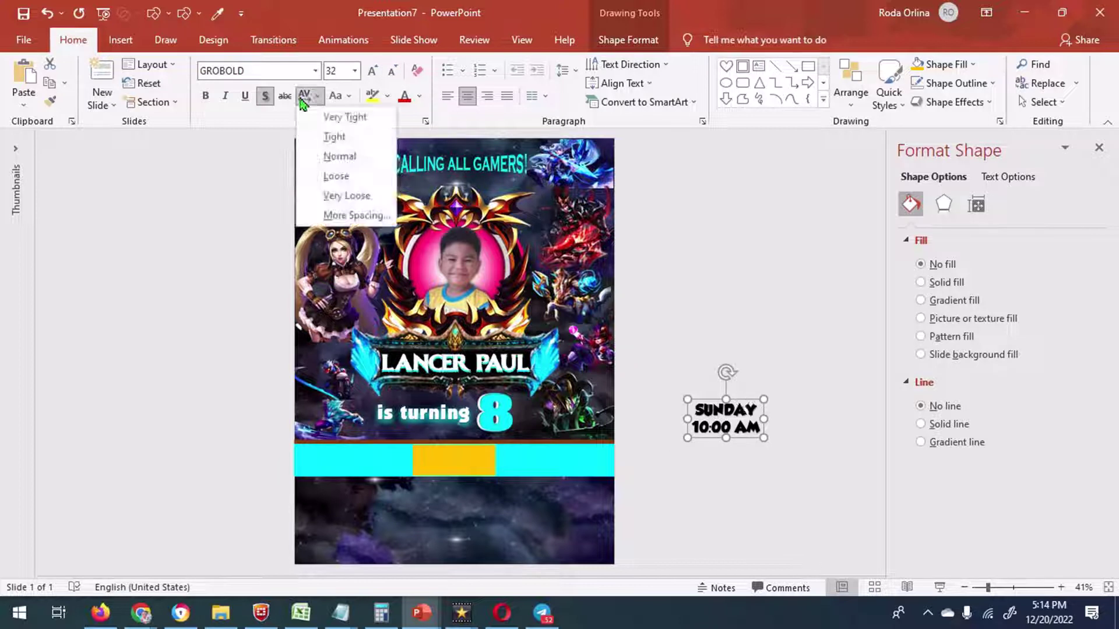
{"action": "left_click_drag", "start_coordinate": [743, 402], "coordinate": [370, 445]}
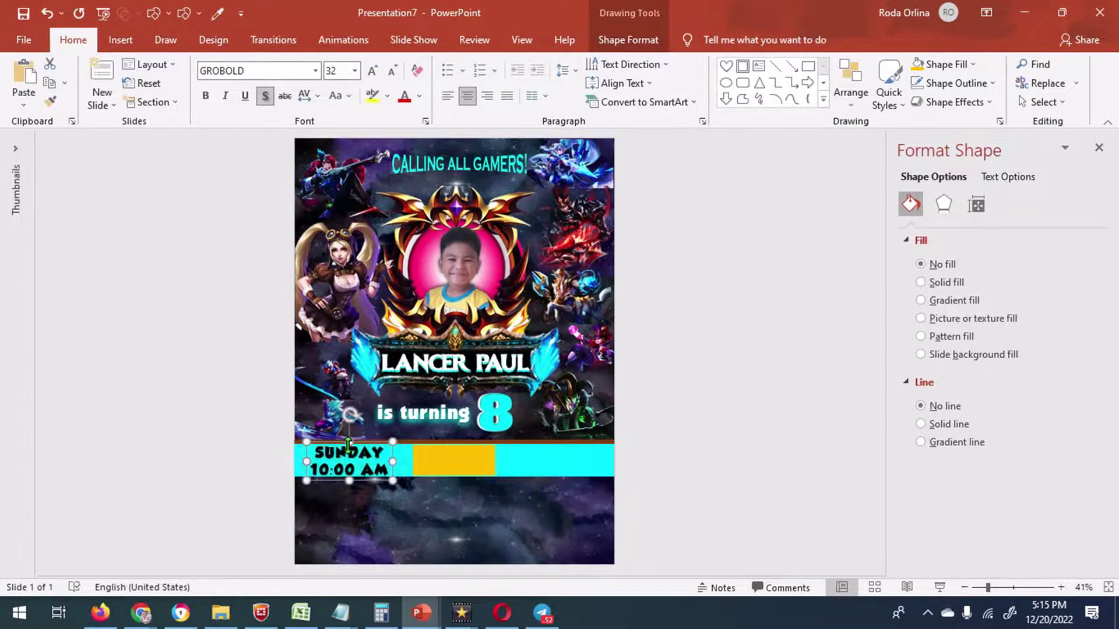
Duplicate the text as 'DEC 25' at size 44 on the gold block
{"action": "key", "text": "ctrl+v"}
{"action": "type", "text": "DEC 25"}
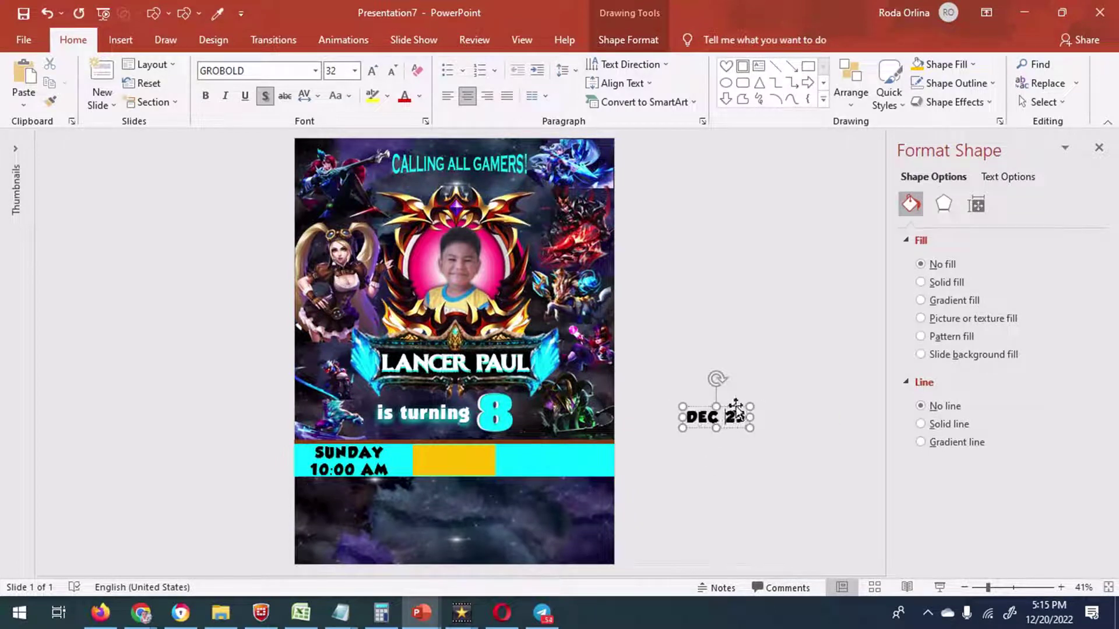
{"action": "left_click_drag", "start_coordinate": [726, 440], "coordinate": [465, 472]}
{"action": "left_click", "coordinate": [371, 70]}
{"action": "left_click", "coordinate": [372, 71]}
{"action": "left_click", "coordinate": [371, 70]}
{"action": "key", "text": "Escape"}
{"action": "left_click", "coordinate": [468, 452]}
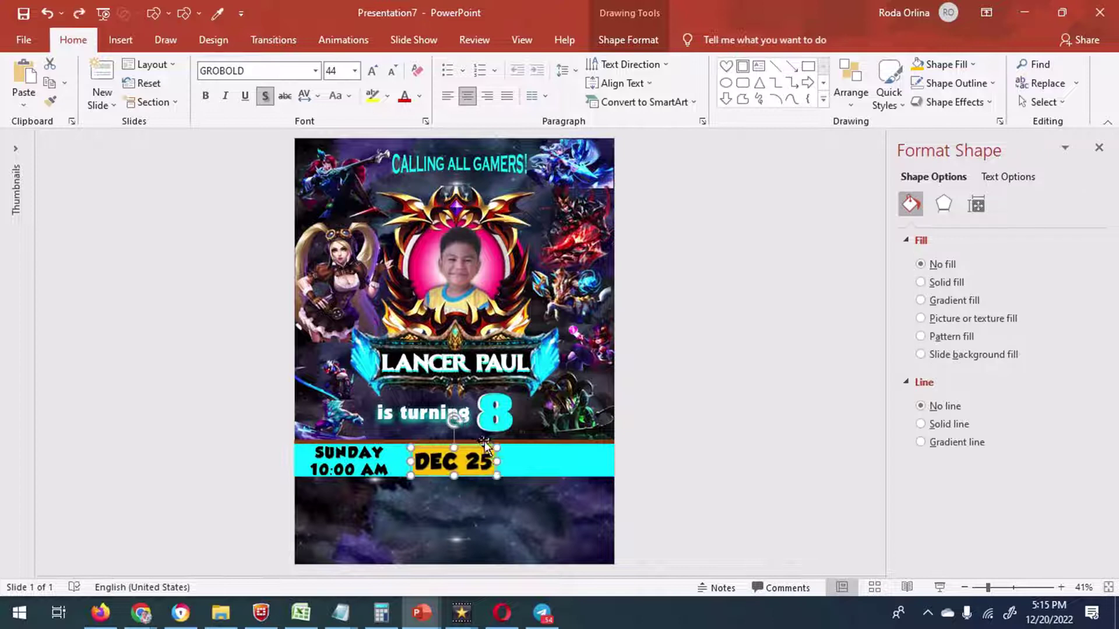
Copy the DEC 25 box to make '2022' on the banner's right
{"action": "mouse_move", "coordinate": [466, 449]}
{"action": "left_mouse_down"}
{"action": "mouse_move", "coordinate": [728, 425]}
{"action": "mouse_move", "coordinate": [551, 461]}
{"action": "left_mouse_up"}
{"action": "type", "text": "2022"}
{"action": "left_click", "coordinate": [448, 450]}
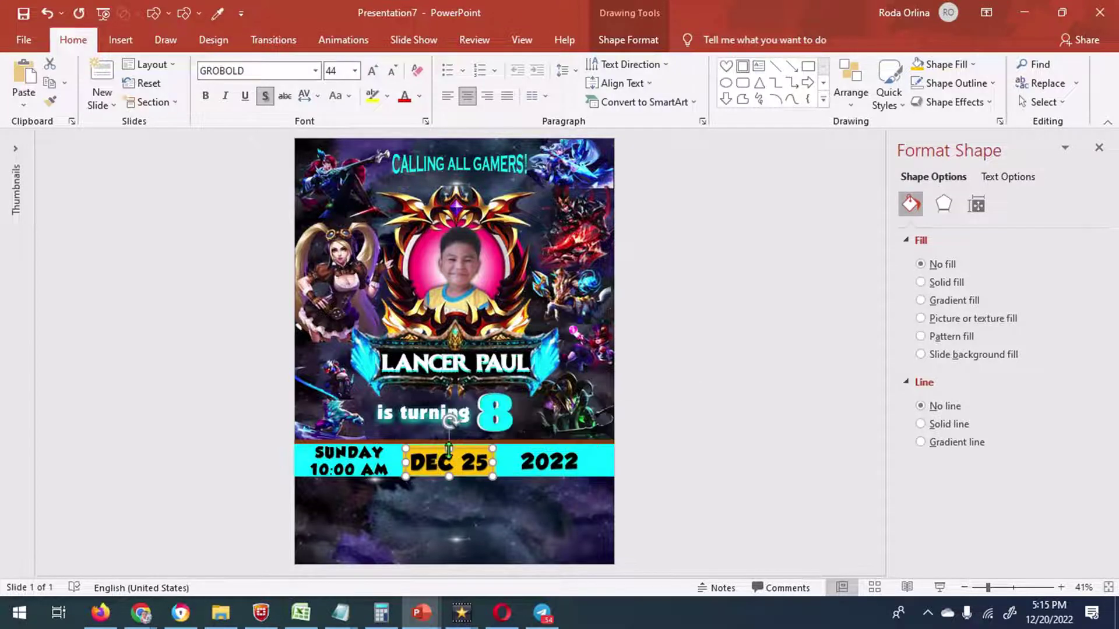
{"action": "left_click", "coordinate": [535, 469]}
{"action": "left_click", "coordinate": [448, 462], "text": "shift"}
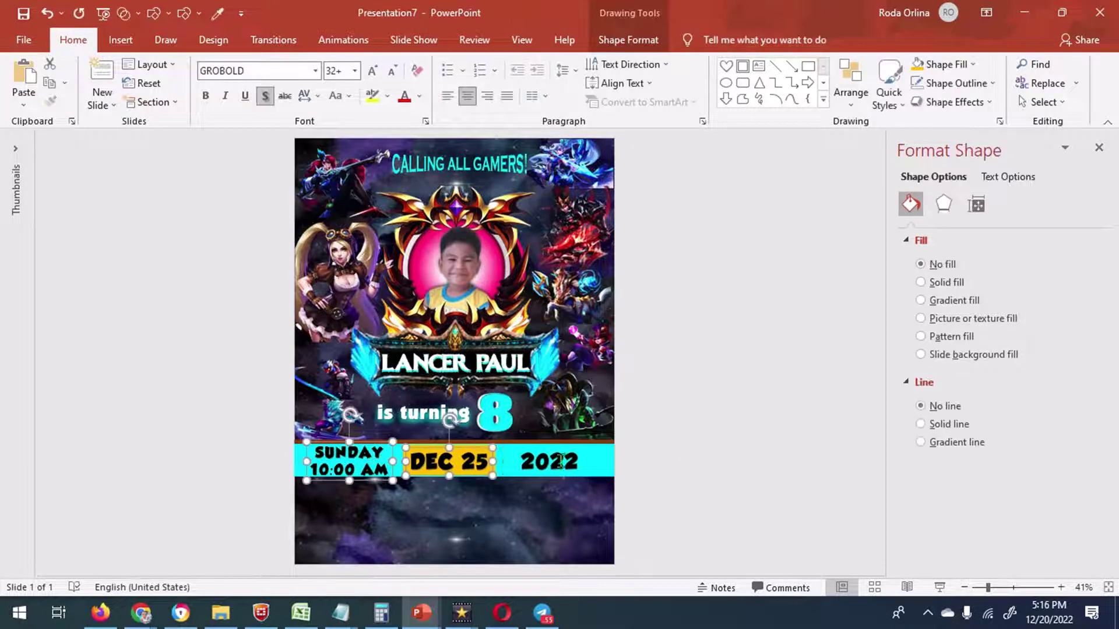
Give the SUNDAY 10:00 AM, DEC 25 and 2022 texts a black shadow
{"action": "left_click", "coordinate": [549, 462], "text": "shift"}
{"action": "left_click", "coordinate": [628, 40]}
{"action": "left_click", "coordinate": [943, 204]}
{"action": "left_click", "coordinate": [1083, 290]}
{"action": "left_click", "coordinate": [999, 334]}
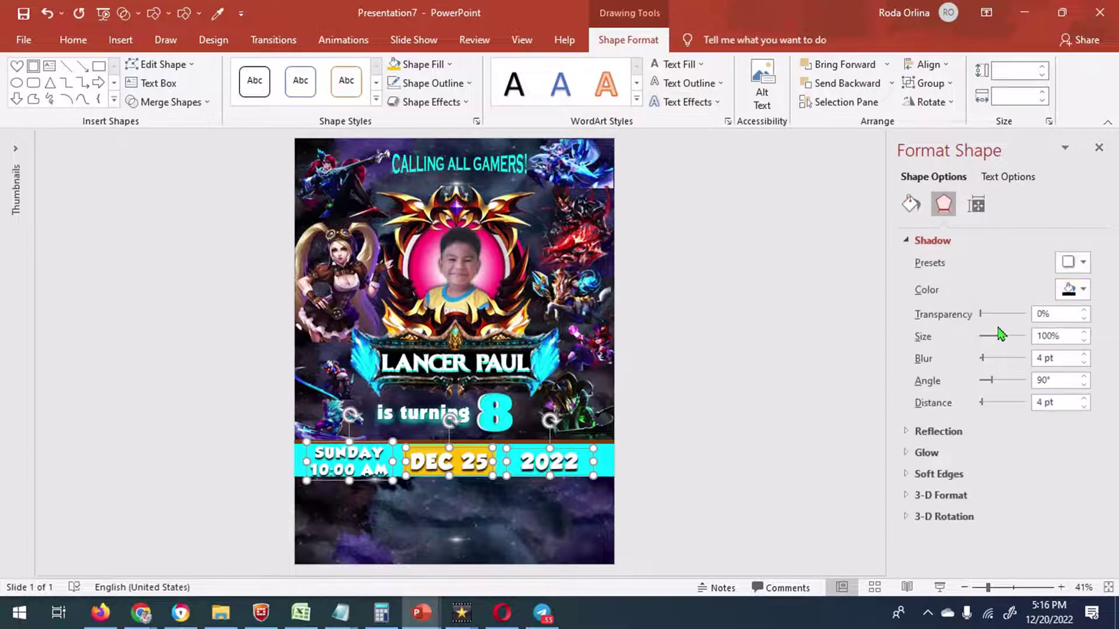
{"action": "left_click", "coordinate": [773, 441]}
Recentre DEC 25 on the yellow middle box of the cyan banner
{"action": "left_click", "coordinate": [601, 472]}
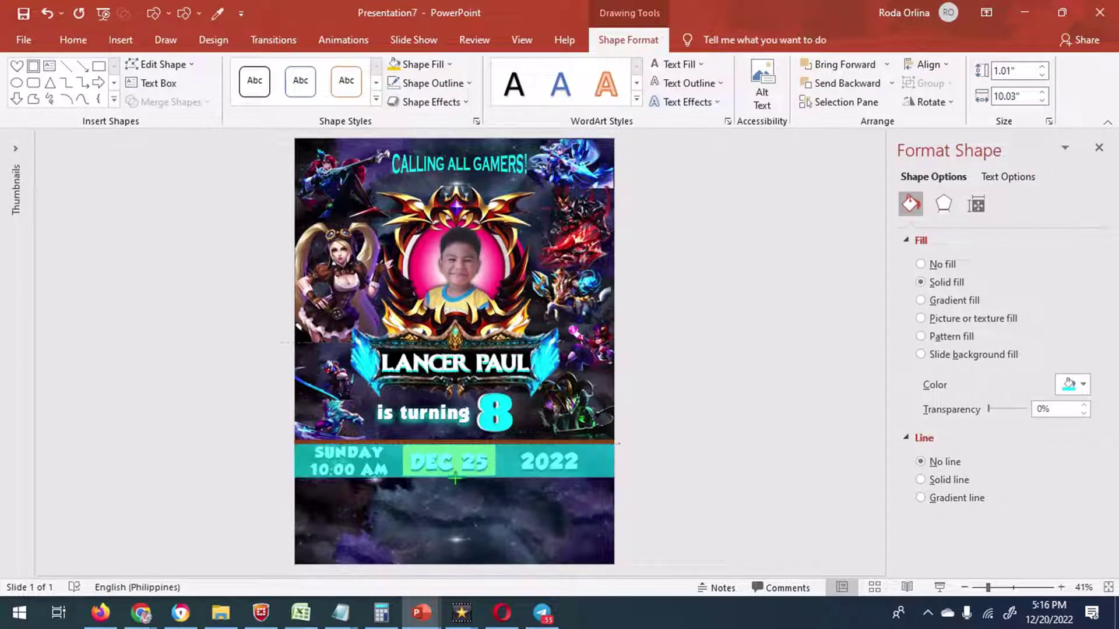
{"action": "left_click", "coordinate": [466, 461]}
{"action": "left_click", "coordinate": [402, 465]}
{"action": "left_click", "coordinate": [402, 464]}
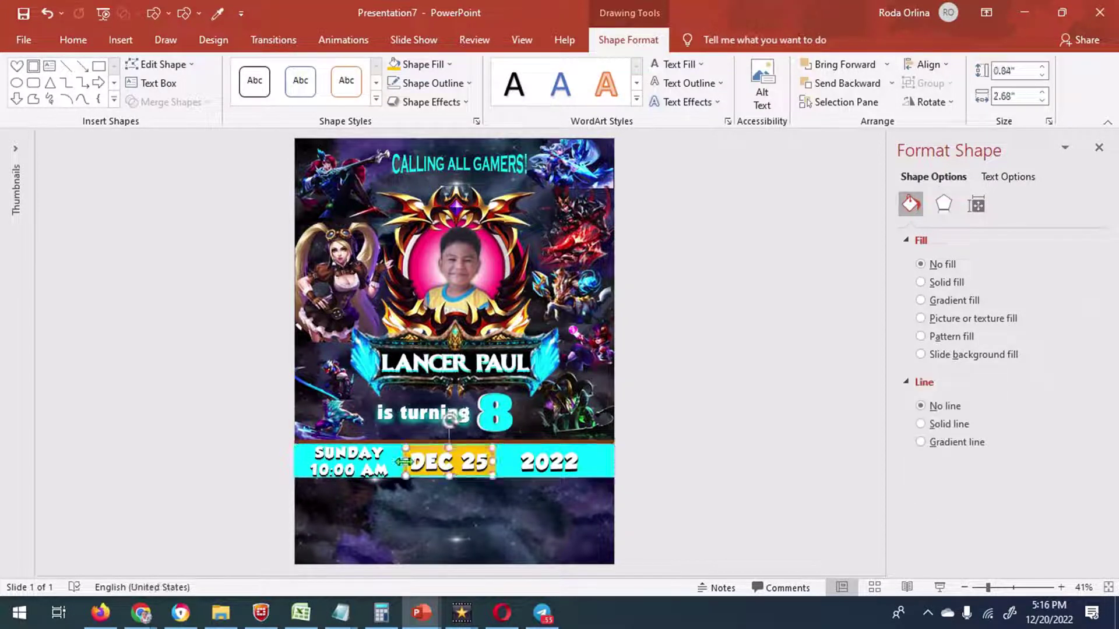
{"action": "left_click_drag", "start_coordinate": [449, 449], "coordinate": [446, 491]}
{"action": "left_click", "coordinate": [457, 466]}
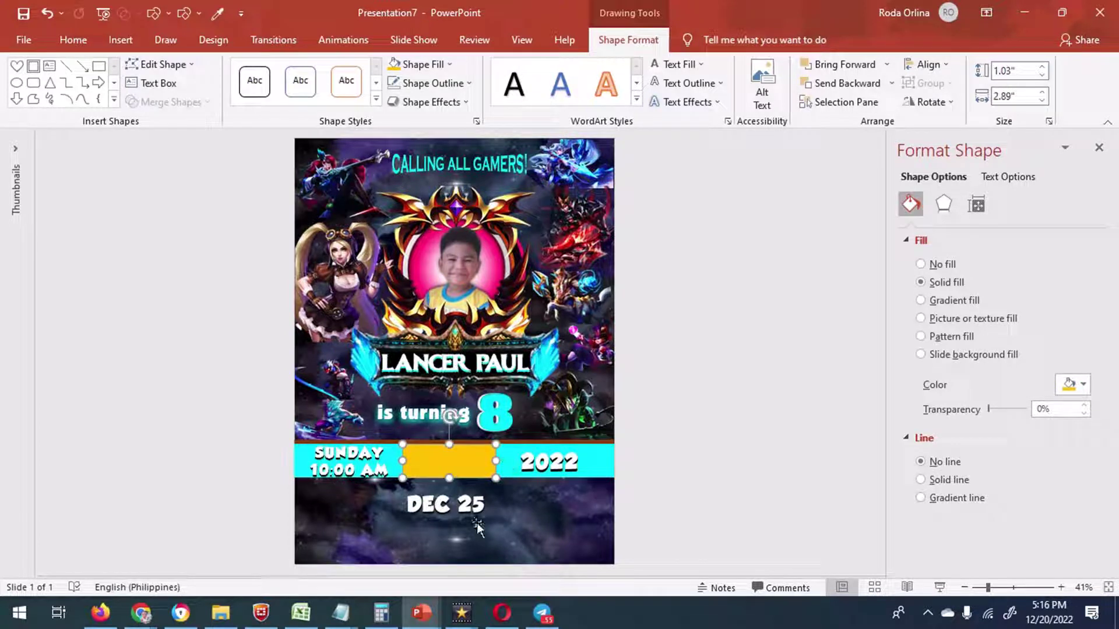
{"action": "left_click_drag", "start_coordinate": [462, 486], "coordinate": [462, 444]}
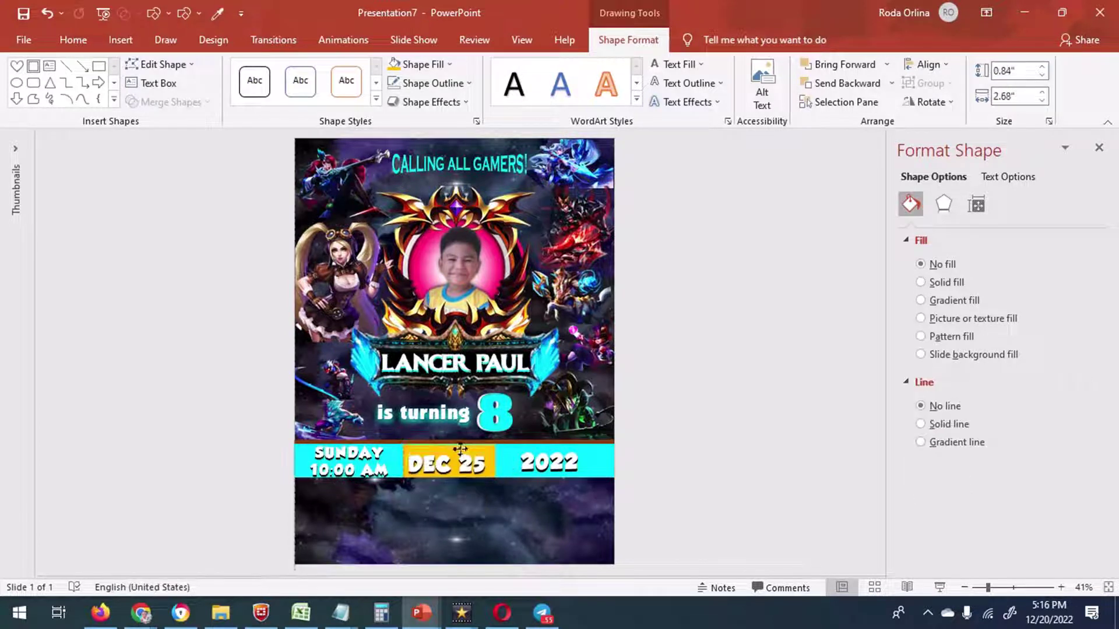
{"action": "left_click", "coordinate": [721, 447]}
{"action": "left_click", "coordinate": [353, 469]}
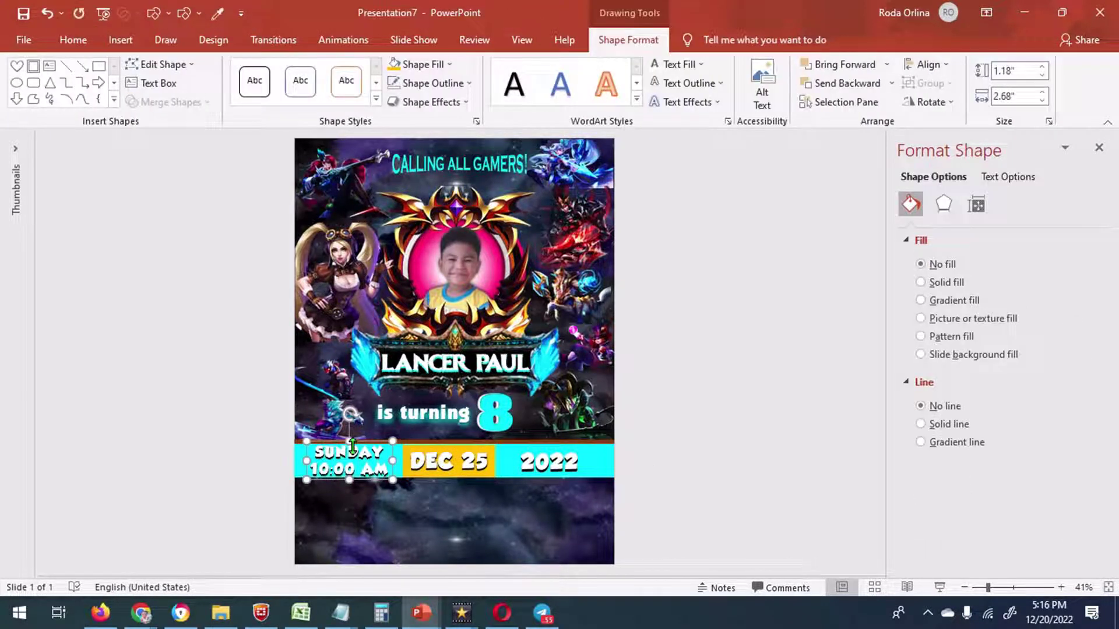
{"action": "left_click", "coordinate": [739, 453]}
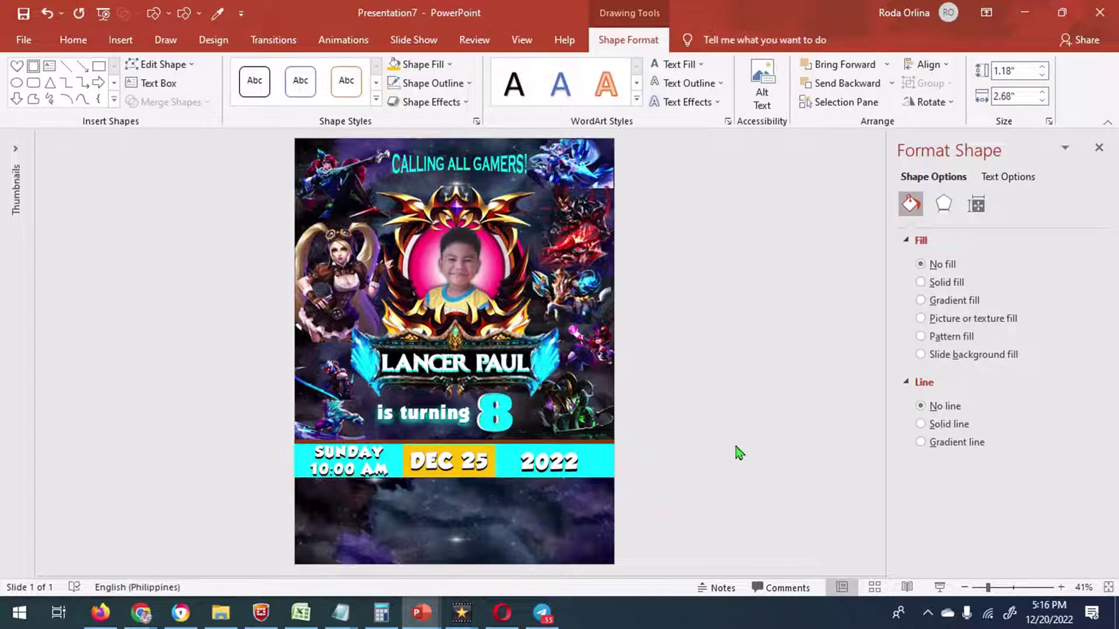
{"action": "left_click", "coordinate": [120, 39]}
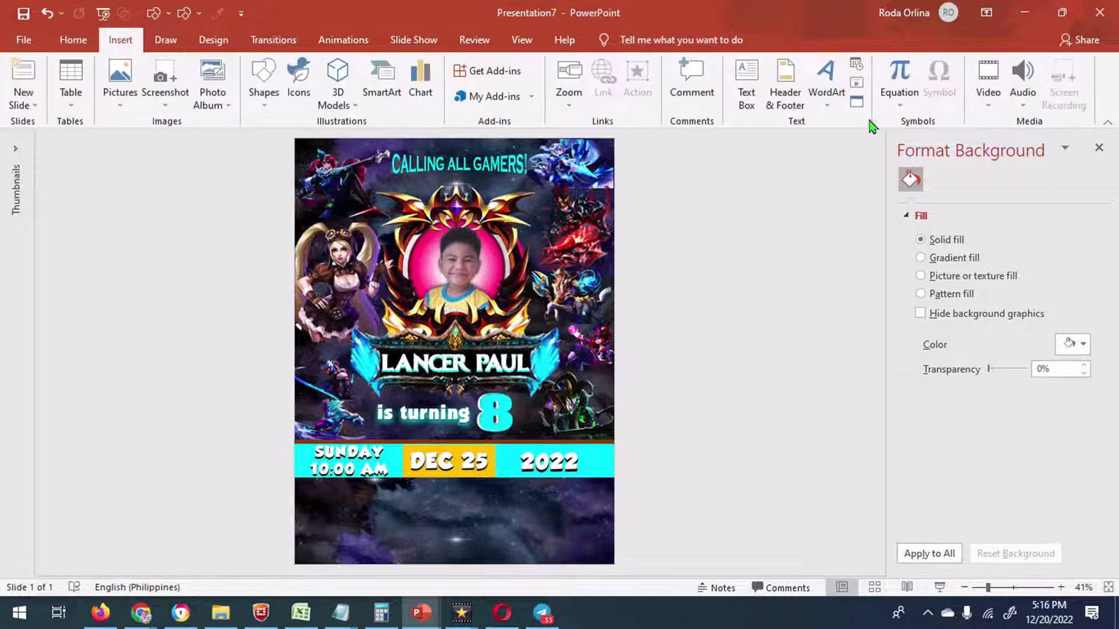
Insert a white WordArt text box below the date banner
{"action": "left_click", "coordinate": [826, 82]}
{"action": "left_click", "coordinate": [832, 137]}
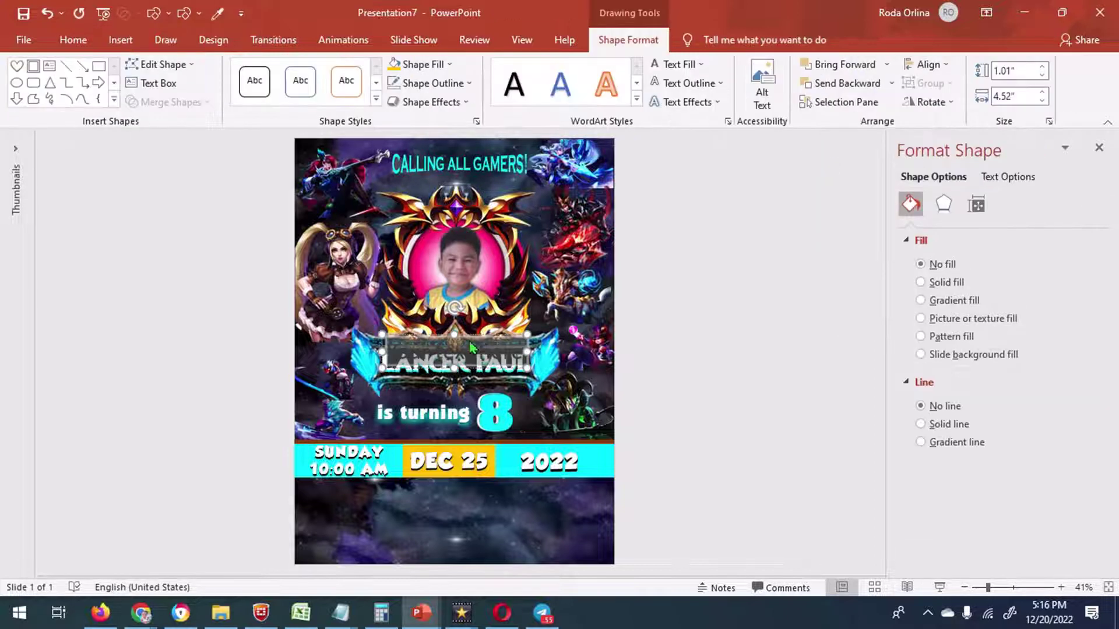
{"action": "left_click_drag", "start_coordinate": [468, 339], "coordinate": [447, 510]}
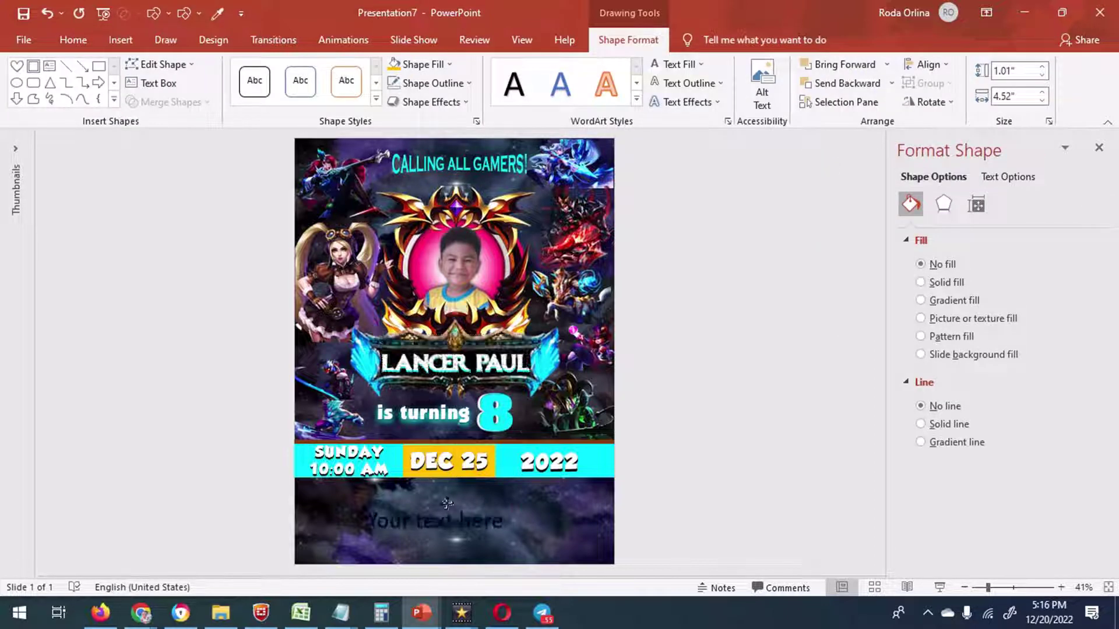
{"action": "left_click", "coordinate": [655, 65]}
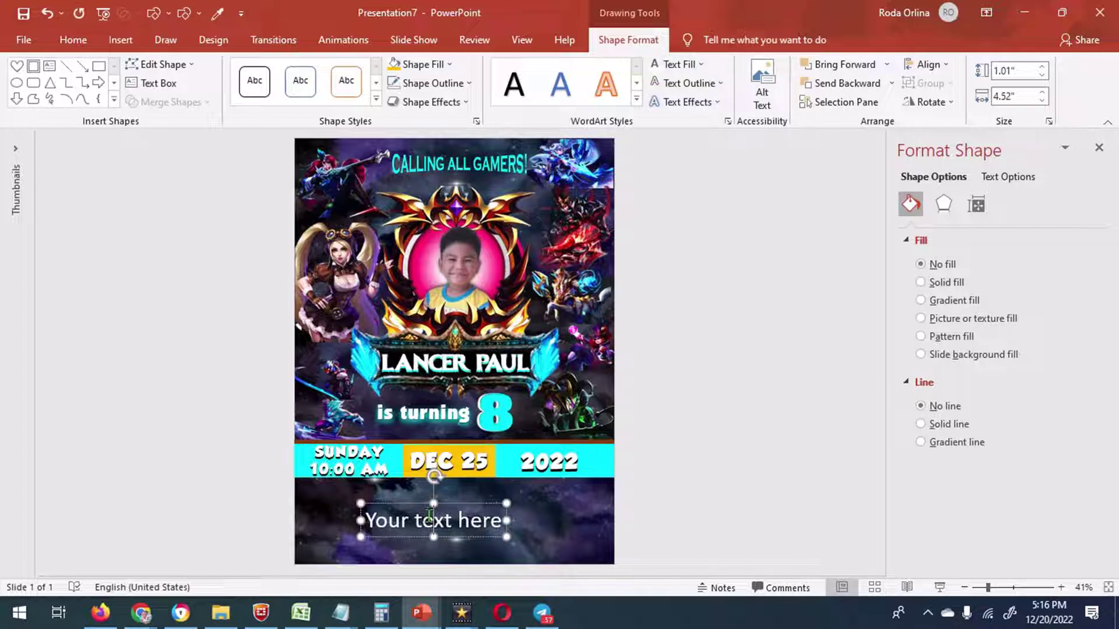
{"action": "triple_click", "coordinate": [429, 517]}
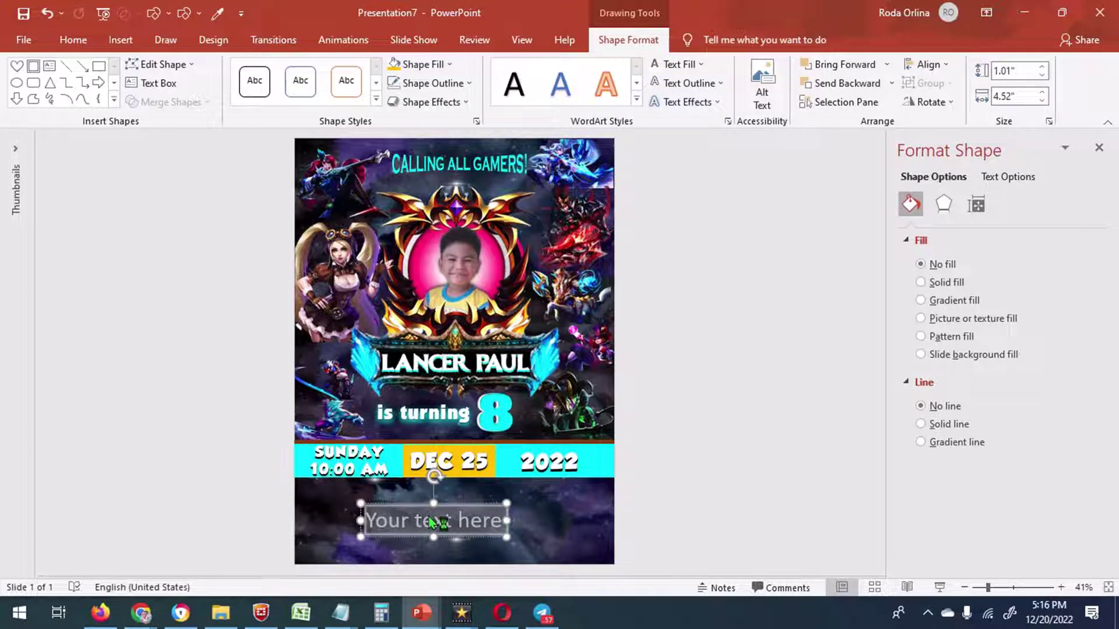
Type the venue's resort name, street and town address as three lines
{"action": "type", "text": "NERI"}
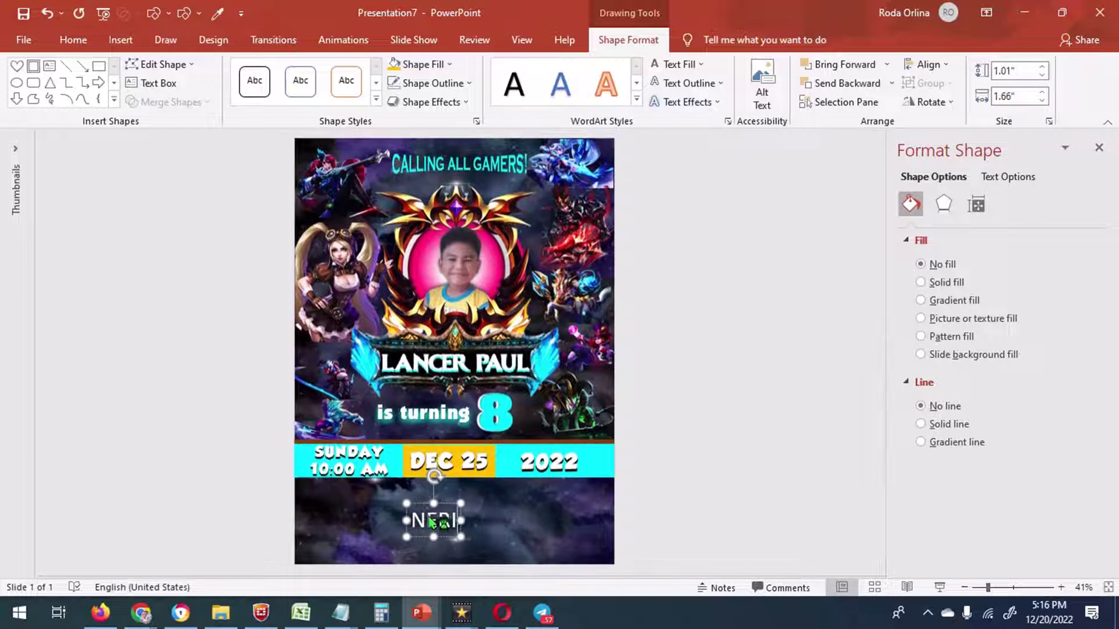
{"action": "type", "text": "'S FAMILY RESORT"}
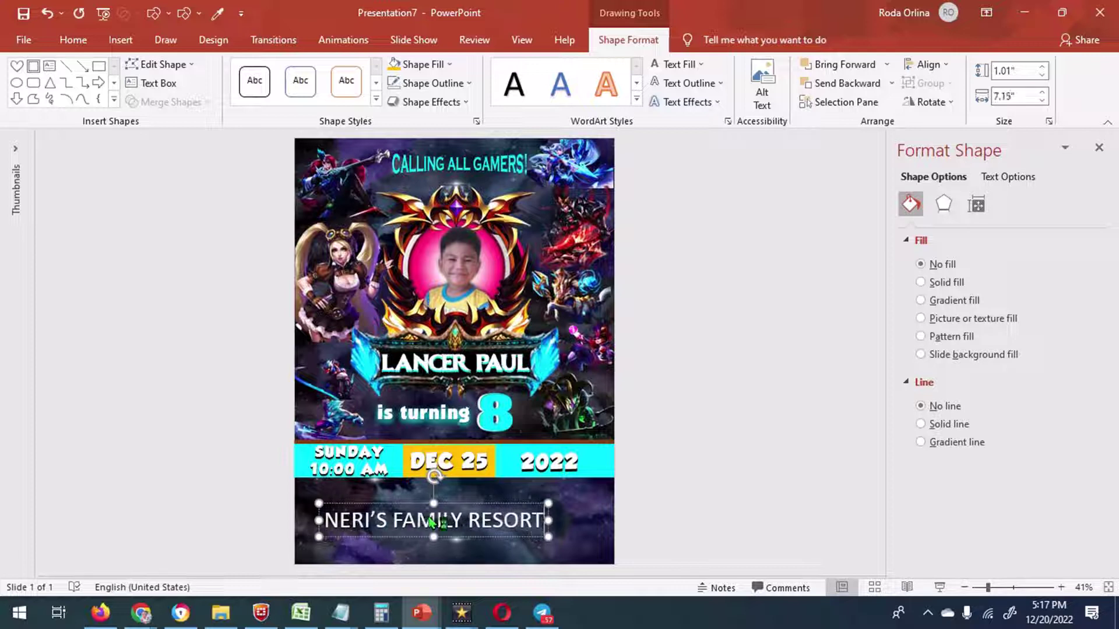
{"action": "key", "text": "Return"}
{"action": "type", "text": "PU"}
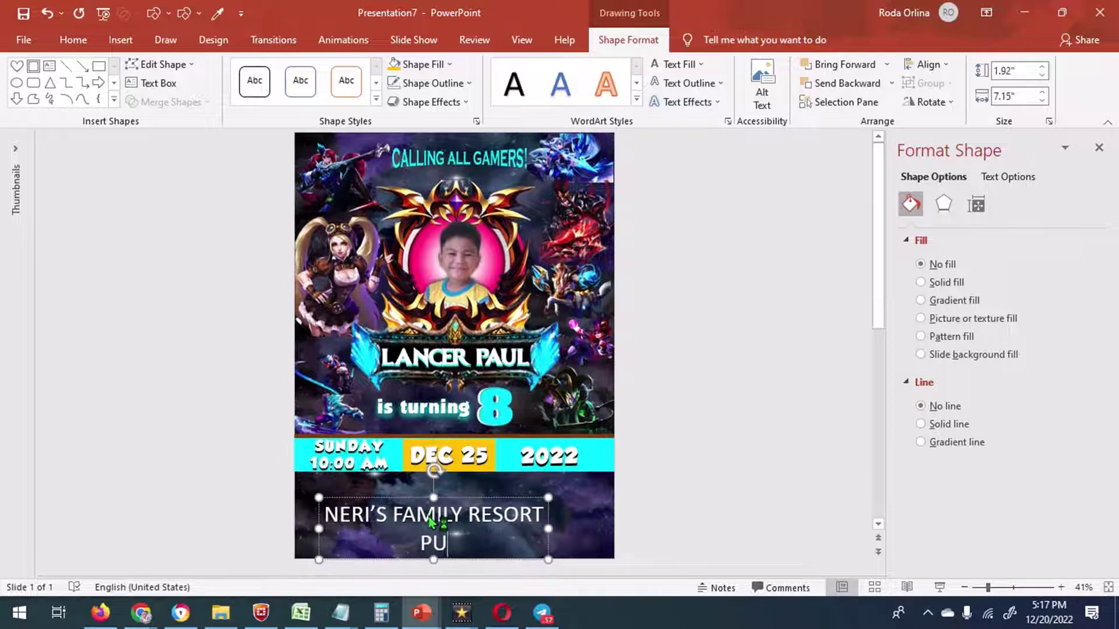
{"action": "type", "text": "ROK LINGLINGAY PIEZA"}
{"action": "key", "text": "Return"}
{"action": "type", "text": "VILLAVERDE"}
{"action": "scroll", "coordinate": [547, 557], "scroll_direction": "up", "scroll_amount": 5}
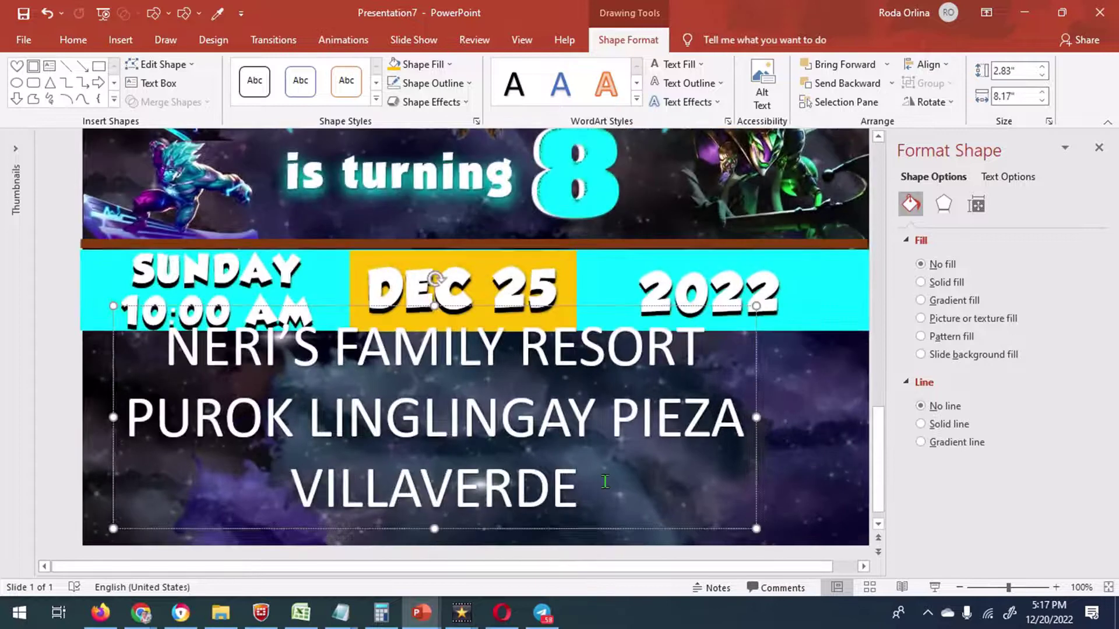
{"action": "type", "text": "NUECA"}
{"action": "key", "text": "BackSpace"}
{"action": "type", "text": "VILL"}
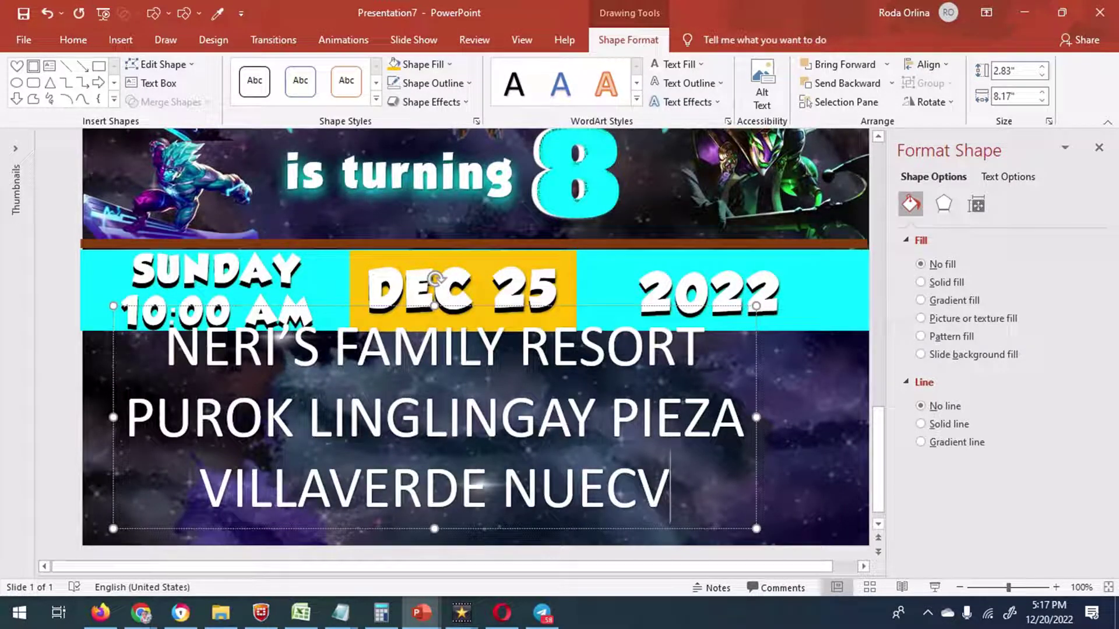
{"action": "type", "text": "A"}
{"action": "key", "text": "BackSpace"}
{"action": "key", "text": "BackSpace"}
{"action": "key", "text": "BackSpace"}
{"action": "type", "text": "VA ECI"}
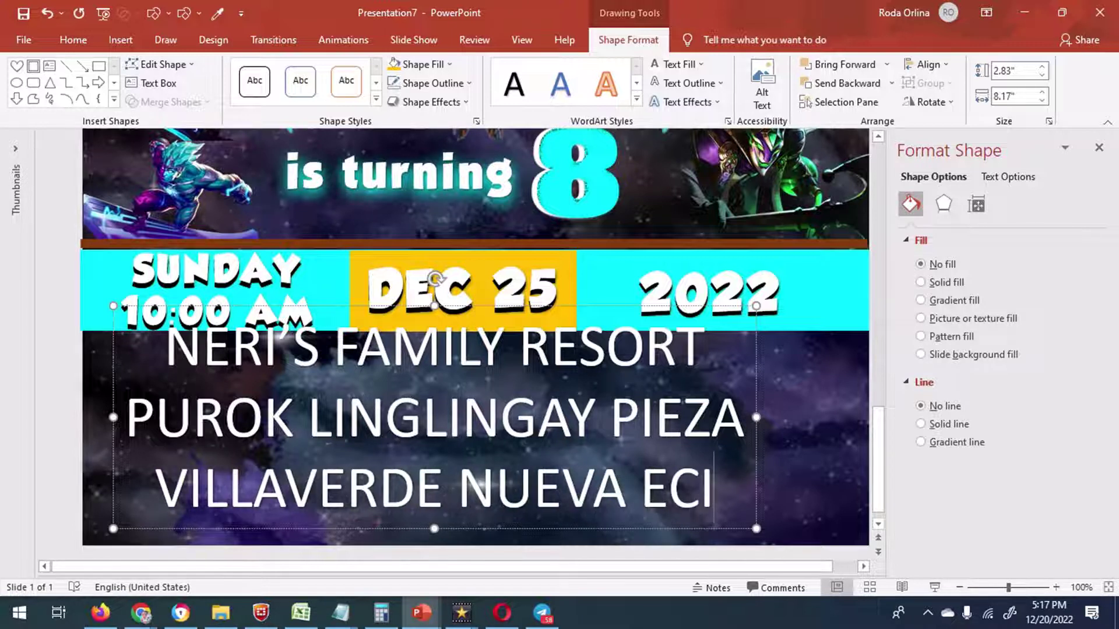
{"action": "key", "text": "BackSpace"}
{"action": "key", "text": "BackSpace"}
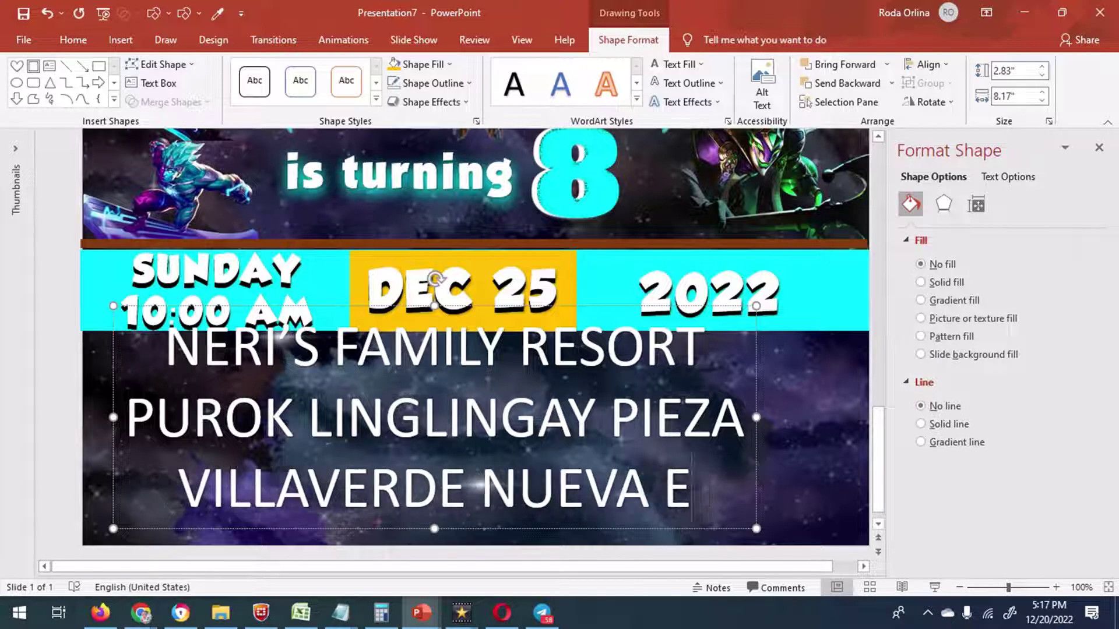
{"action": "key", "text": "BackSpace"}
{"action": "type", "text": "VI"}
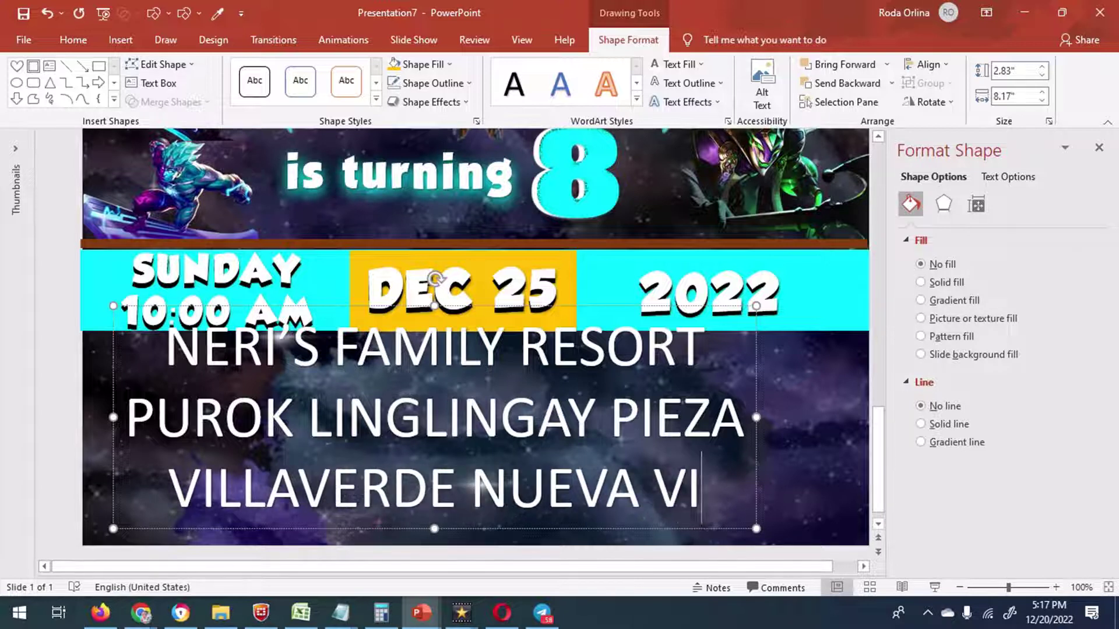
{"action": "type", "text": "ZCAYA"}
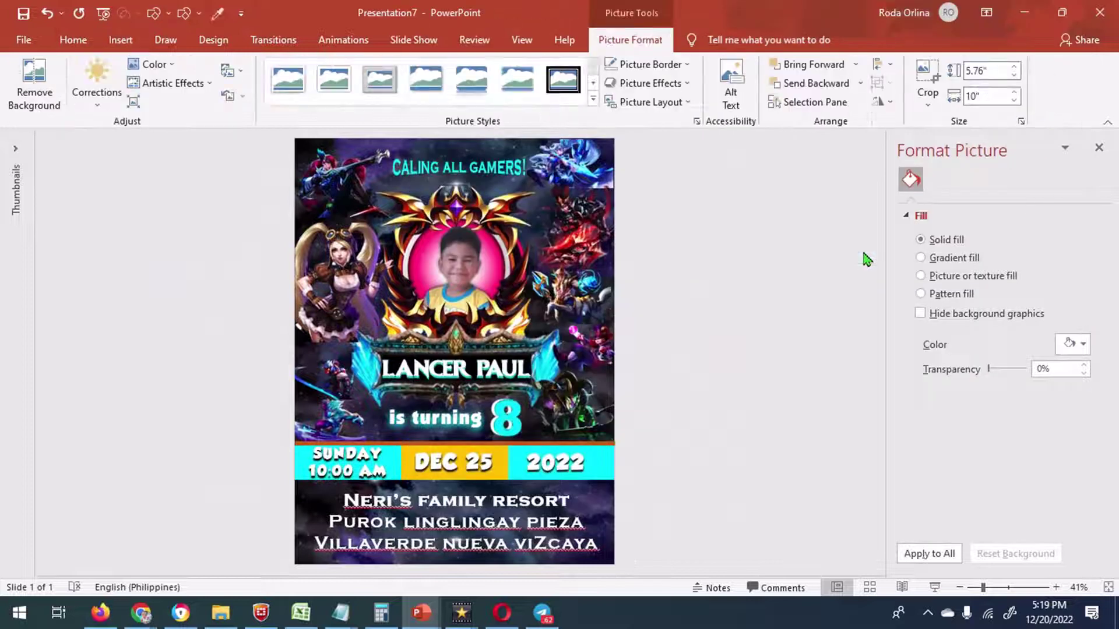
Shrink the Mobile Legends logo and place it above the birthday photo
{"action": "left_click_drag", "start_coordinate": [614, 443], "coordinate": [403, 321]}
{"action": "left_click_drag", "start_coordinate": [349, 292], "coordinate": [455, 213]}
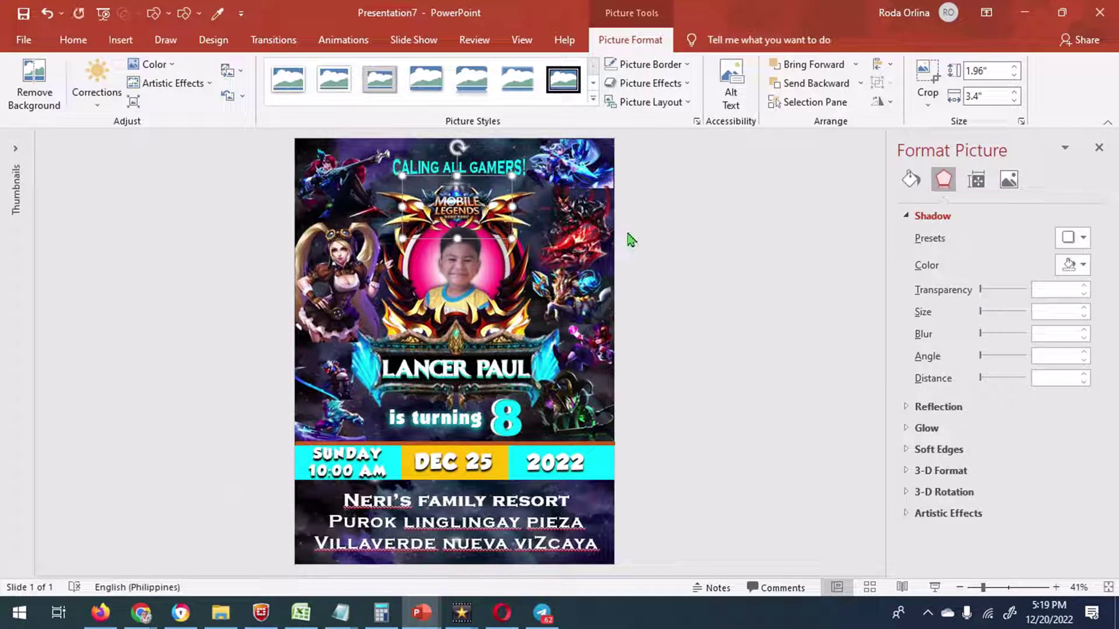
{"action": "left_click", "coordinate": [533, 236]}
{"action": "left_click", "coordinate": [24, 40]}
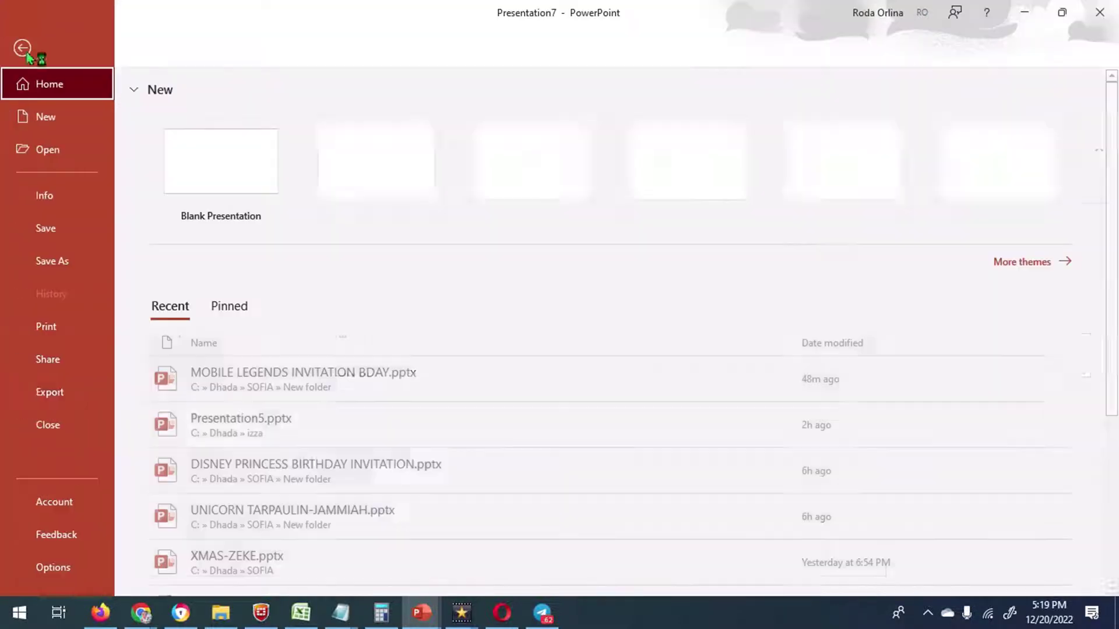
Export the slide as PNG Presentation7.png into C:\Dhada\ML - LANCER
{"action": "left_click", "coordinate": [58, 392]}
{"action": "left_click", "coordinate": [252, 309]}
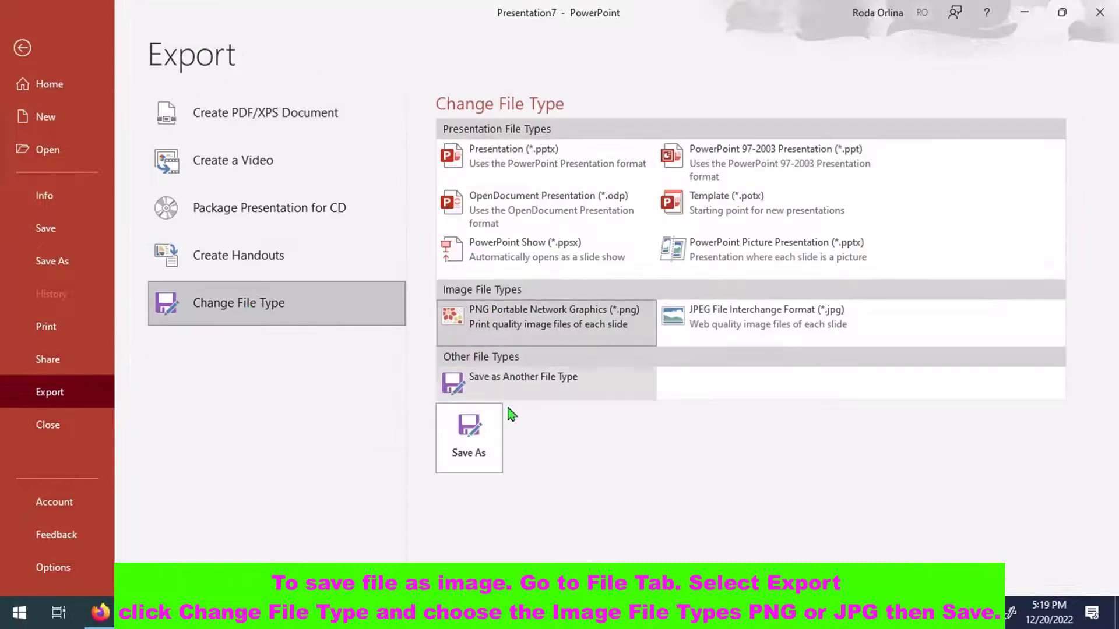
{"action": "left_click", "coordinate": [483, 308]}
{"action": "left_click", "coordinate": [469, 437]}
{"action": "left_click", "coordinate": [79, 371]}
{"action": "double_click", "coordinate": [274, 195]}
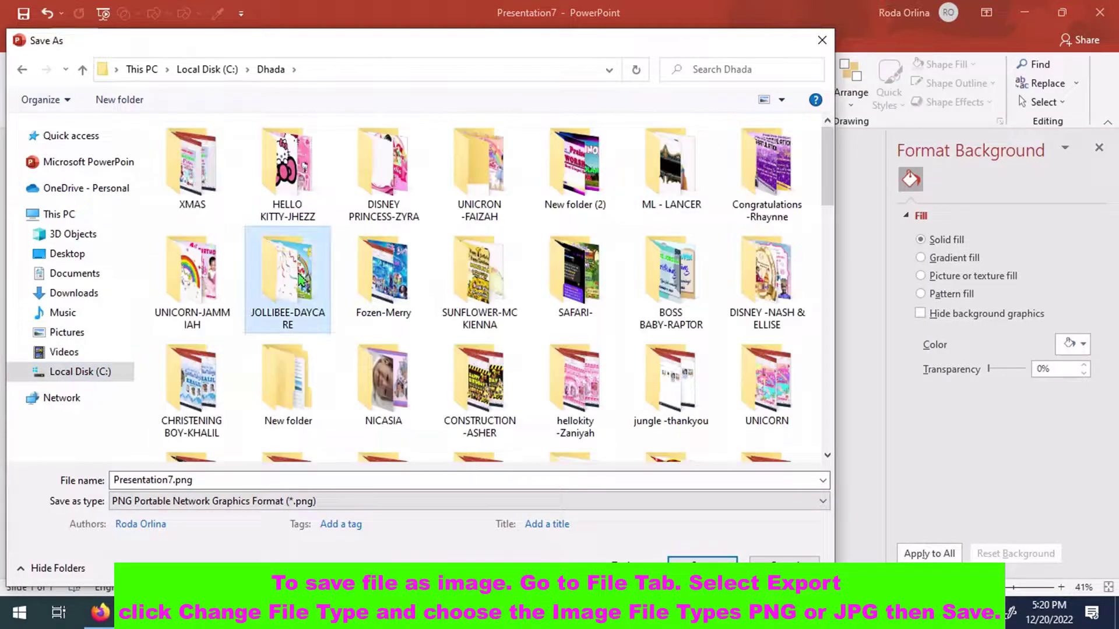
{"action": "key", "text": "Return"}
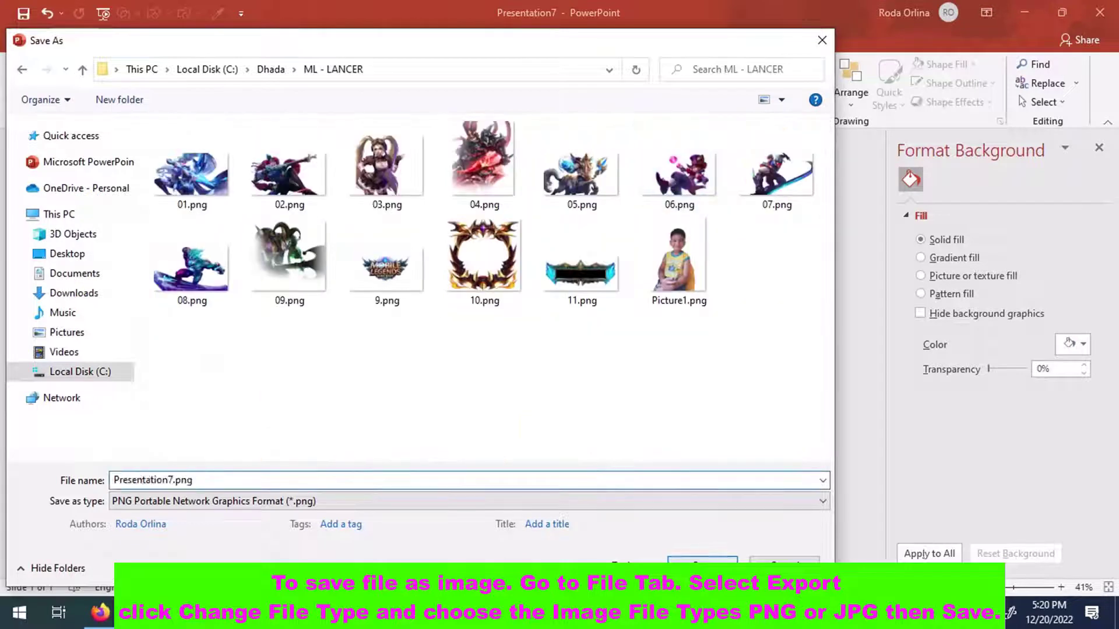